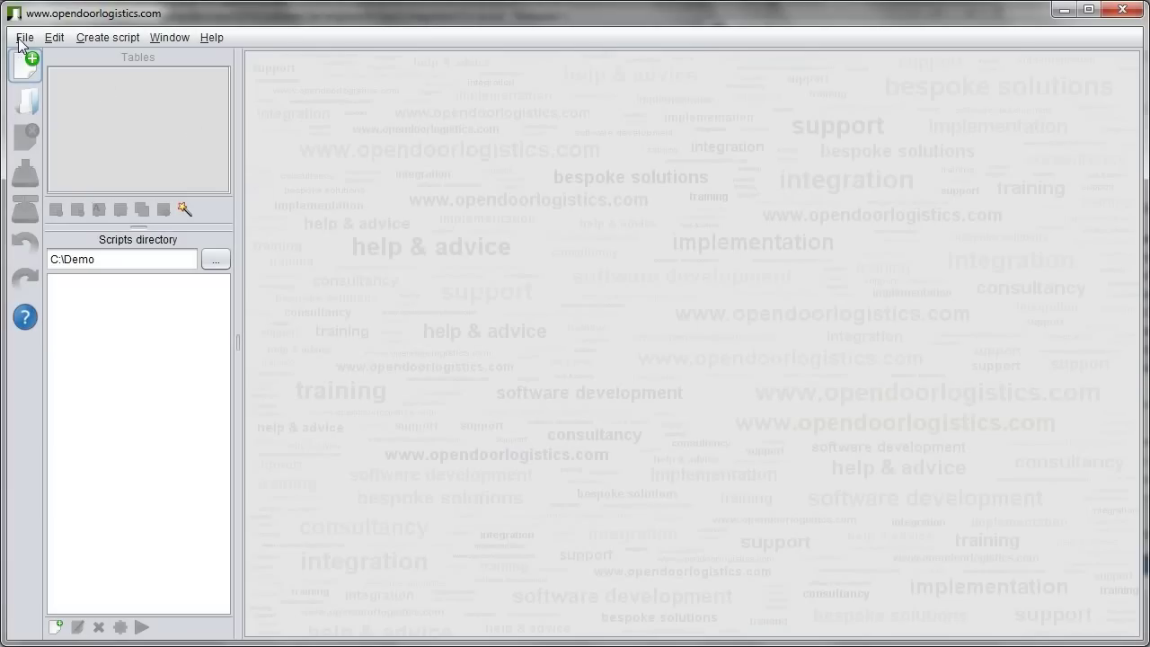
# Step: Start a new datastore from File > New using the 'Create empty datastore' option
pyautogui.click(24, 38)
pyautogui.click(36, 57)
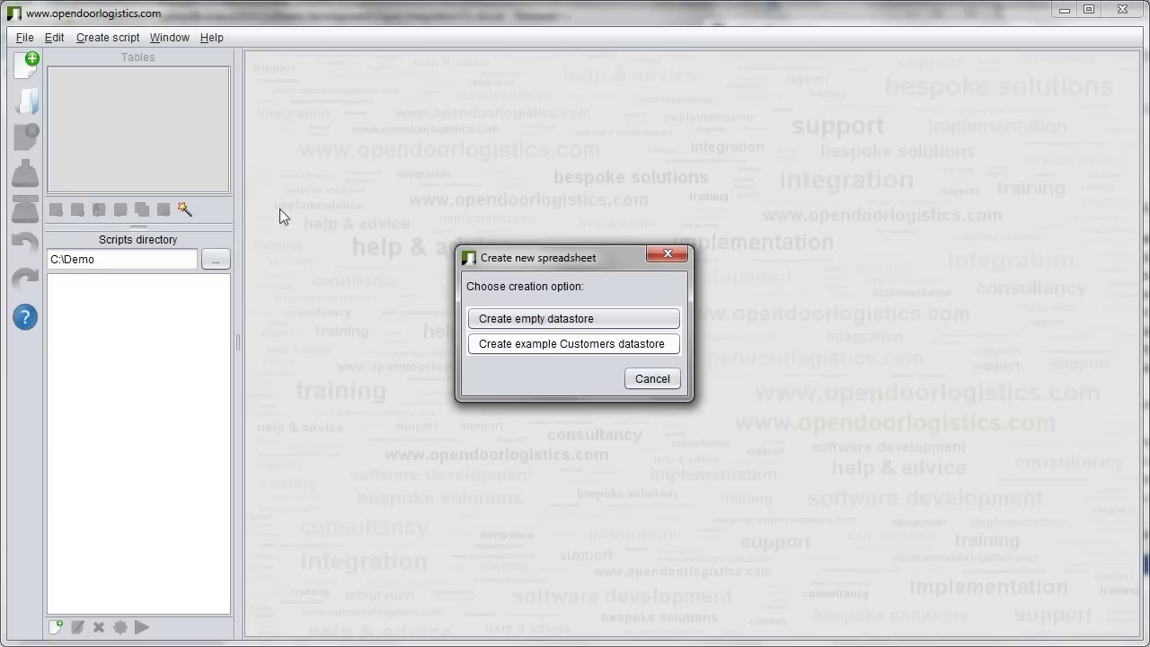
pyautogui.click(507, 324)
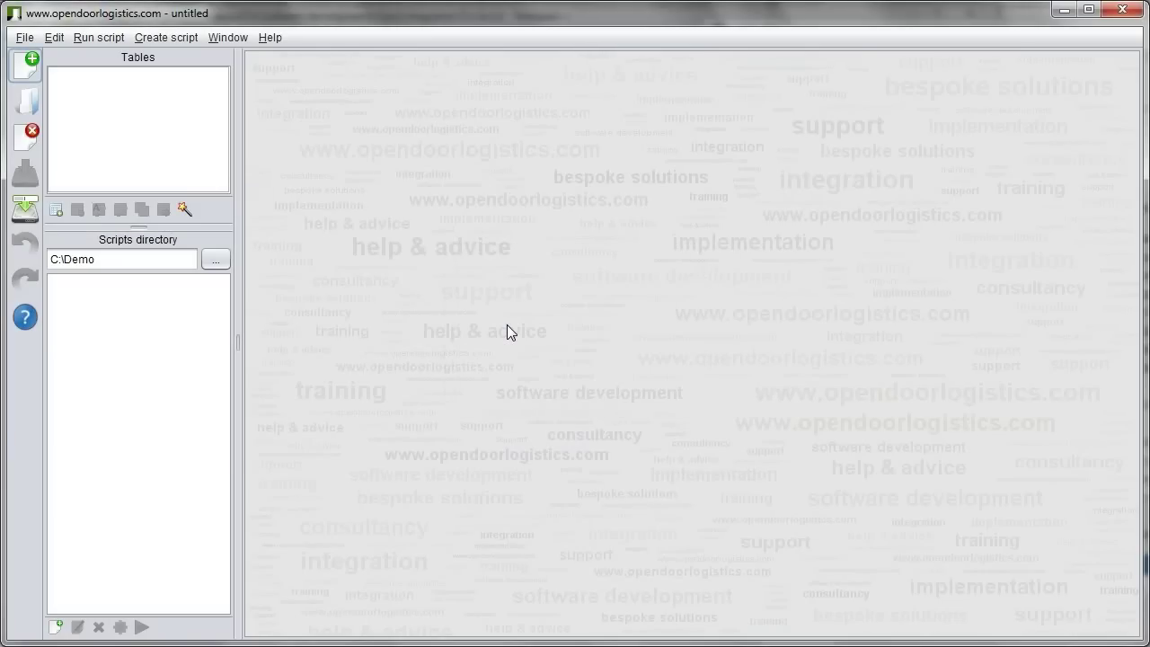
# Step: Add a Vehicle routing (JSPRIT) script with 1 quantity type and save it as vehicle routing (jsprit).odlx
pyautogui.click(55, 627)
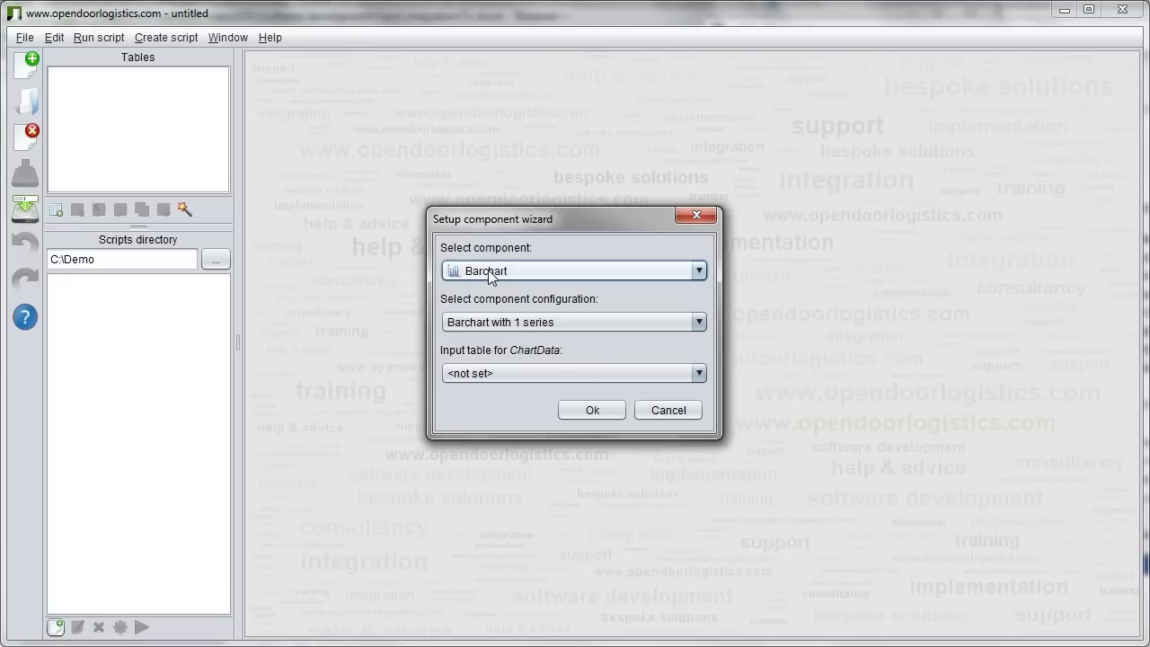
pyautogui.click(489, 277)
pyautogui.click(704, 406)
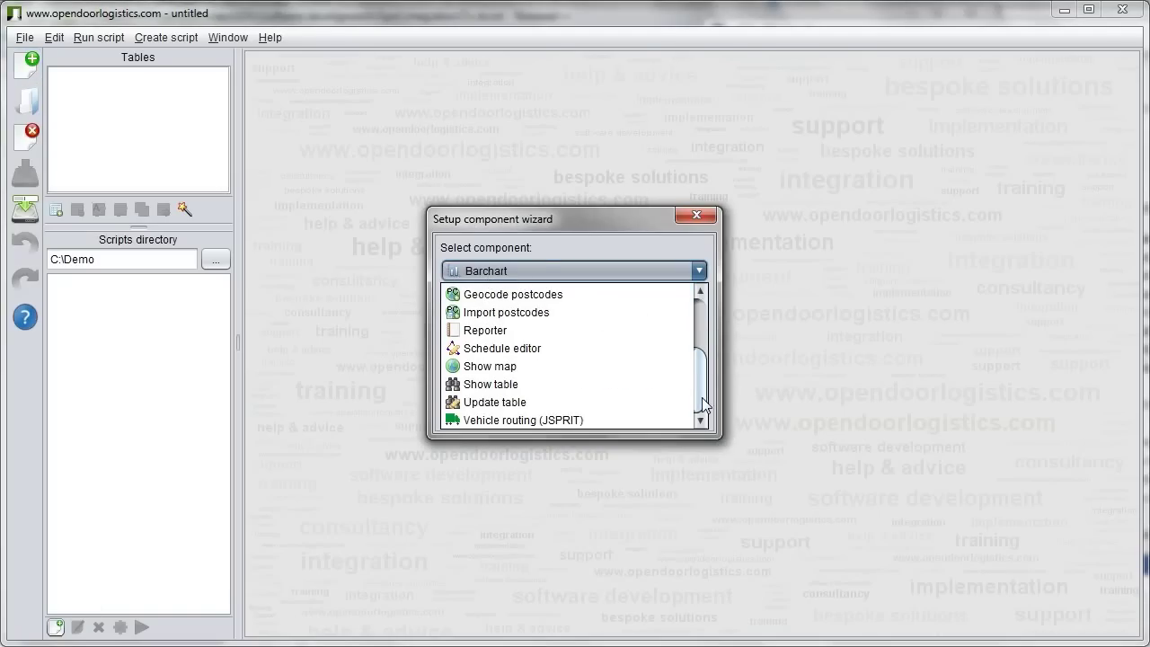
pyautogui.click(655, 419)
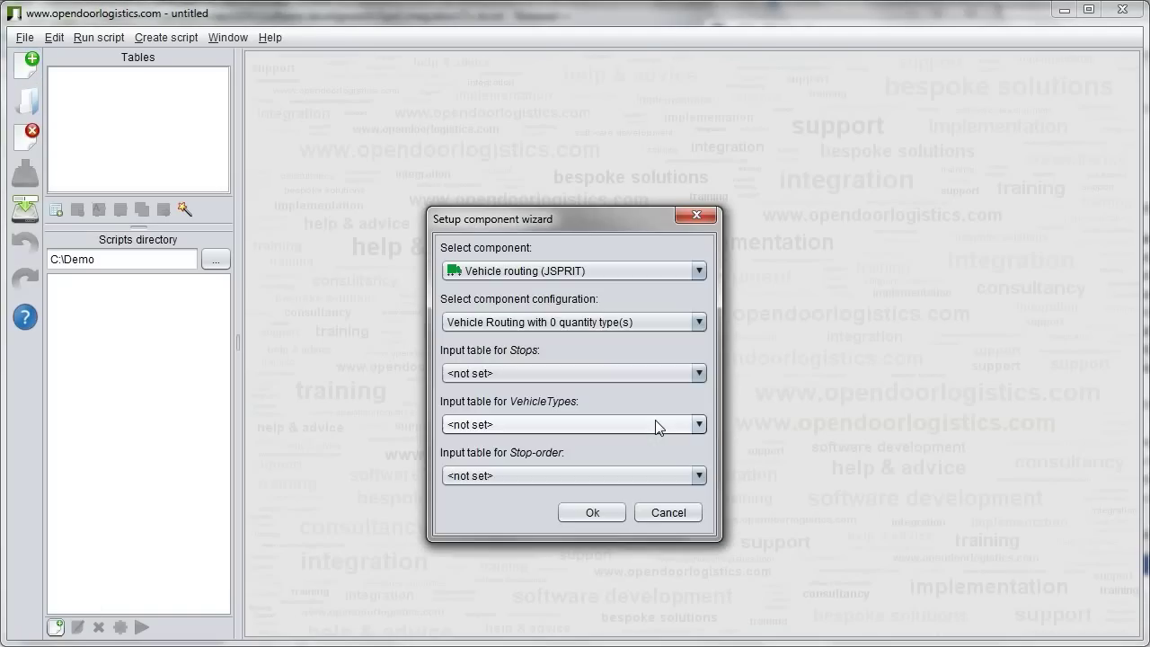
pyautogui.click(590, 328)
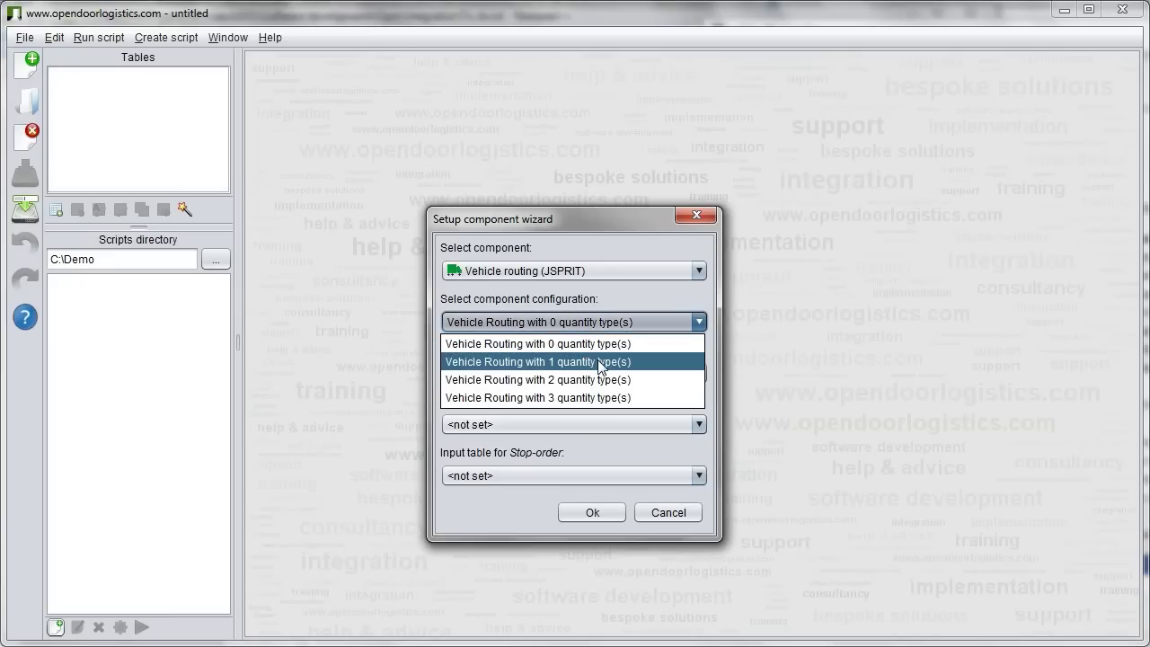
pyautogui.click(597, 361)
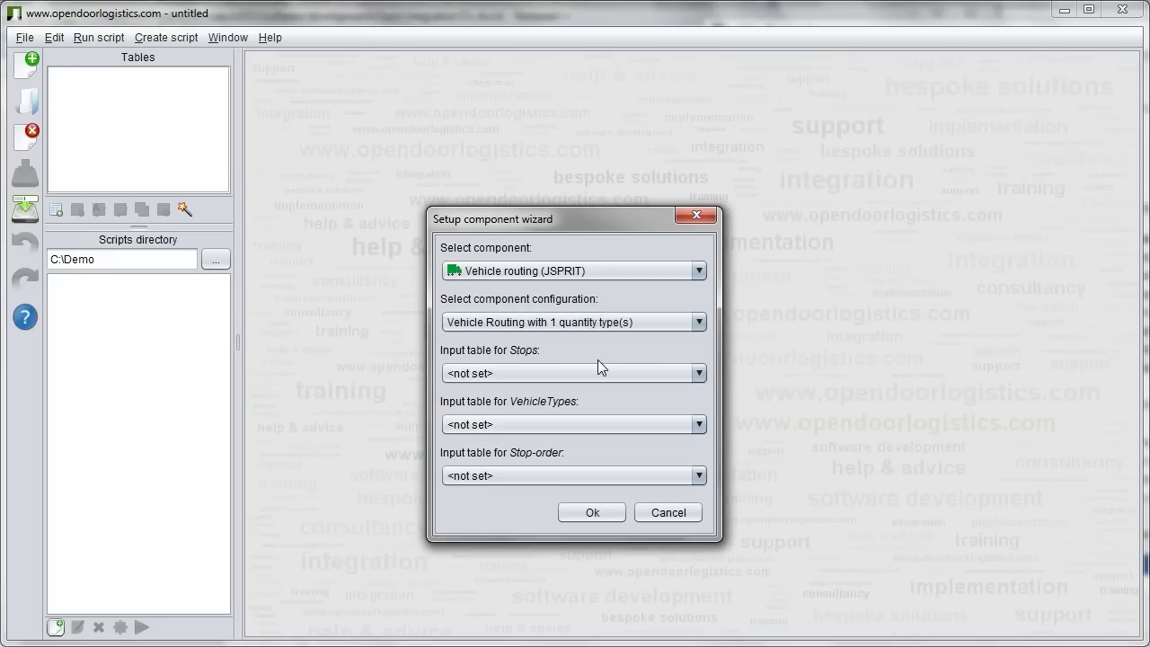
pyautogui.click(592, 513)
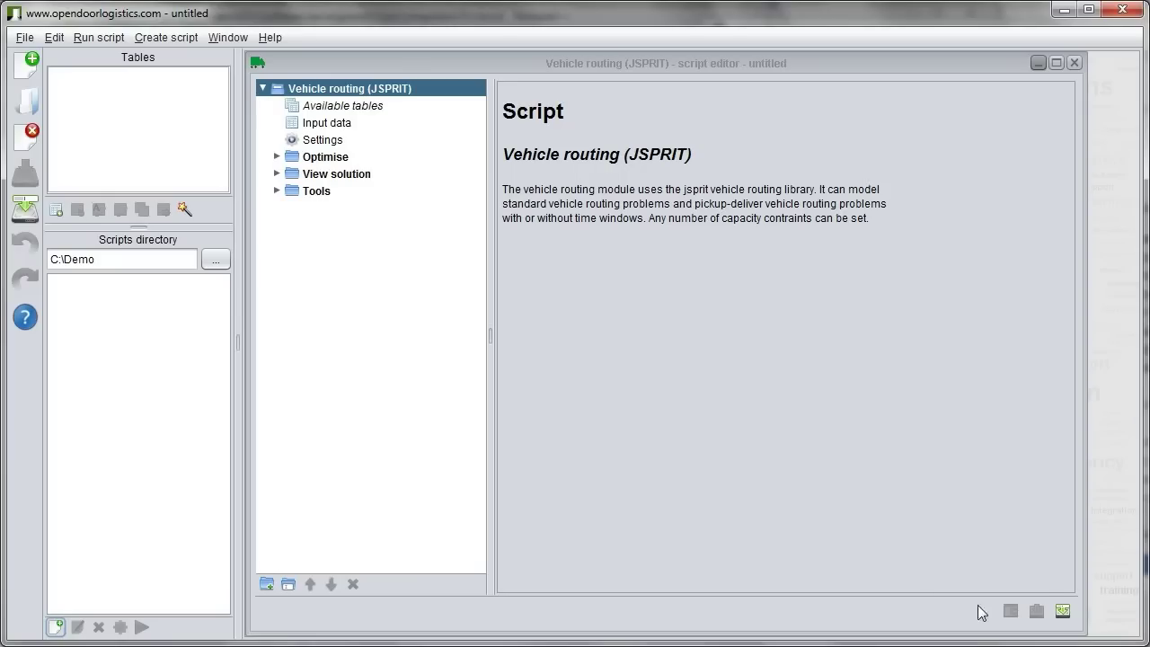
pyautogui.click(1063, 611)
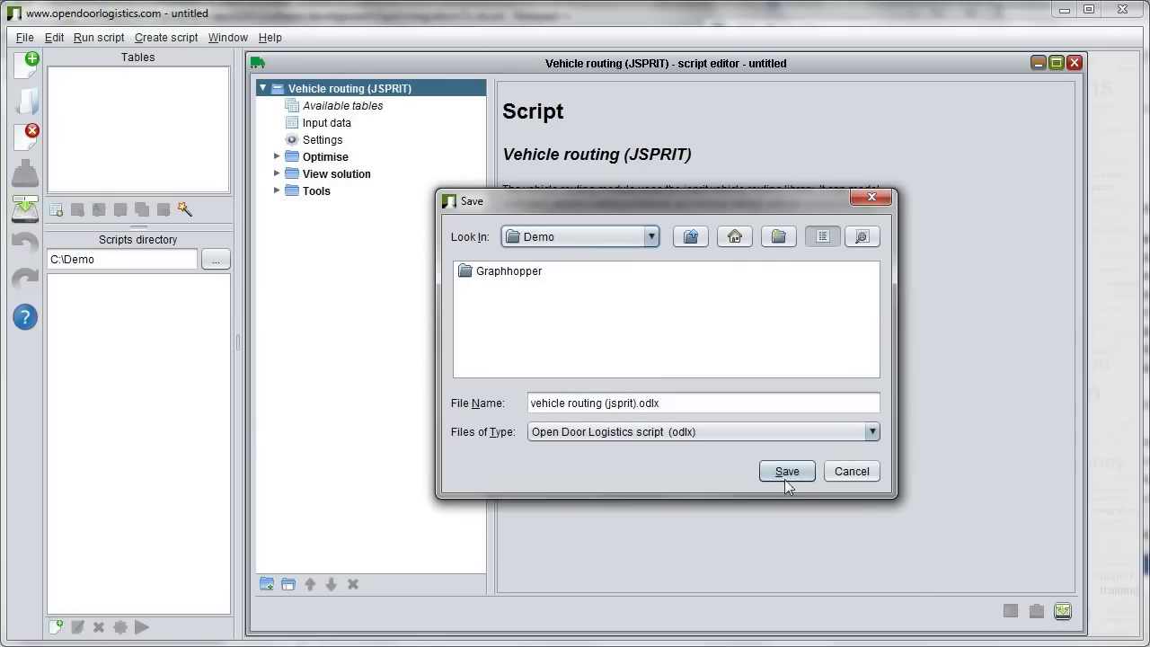
pyautogui.click(770, 469)
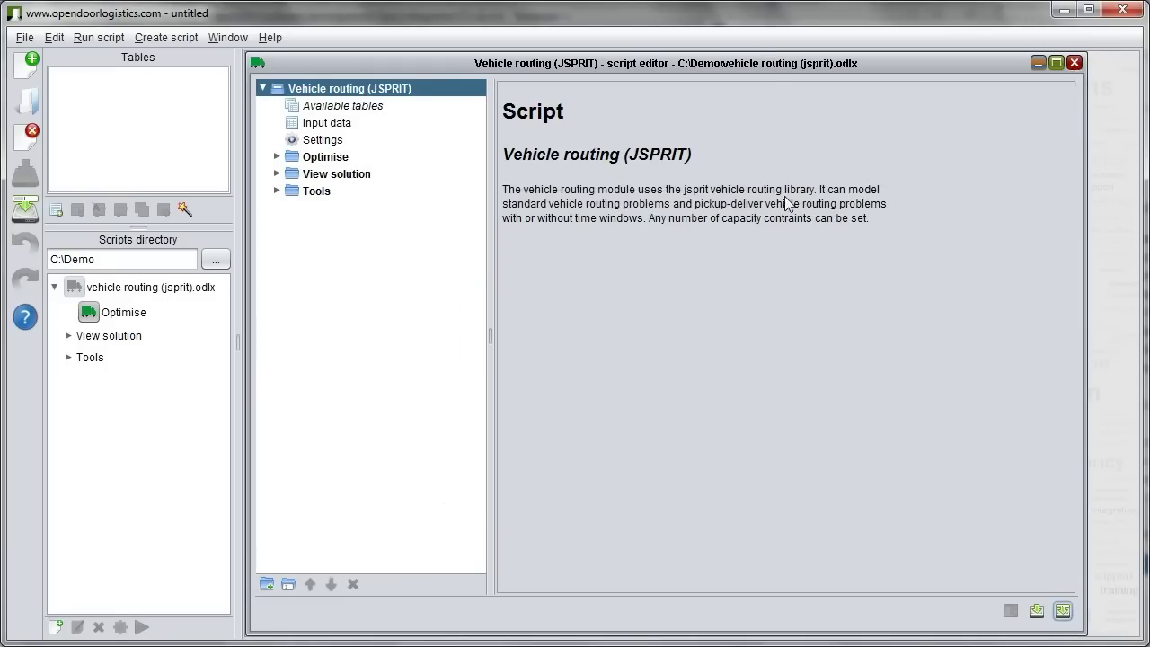
# Step: Run the script's 'Create all input tables' tool to generate Stop-order, Stops and VehicleTypes
pyautogui.click(1074, 62)
pyautogui.click(69, 358)
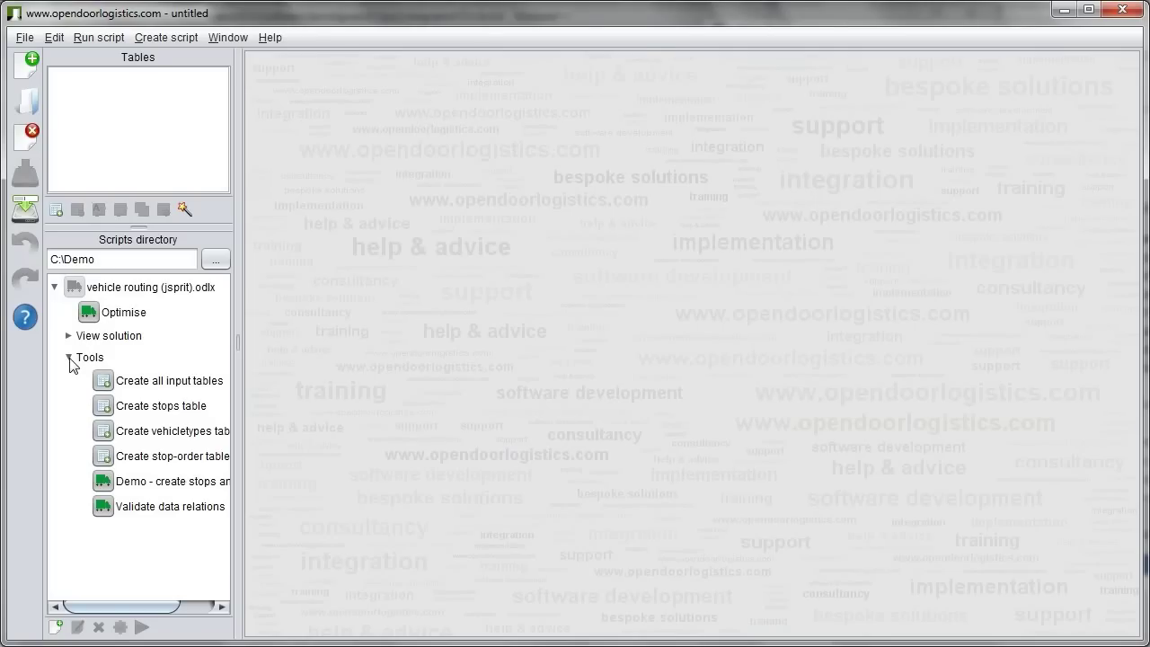
pyautogui.click(107, 383)
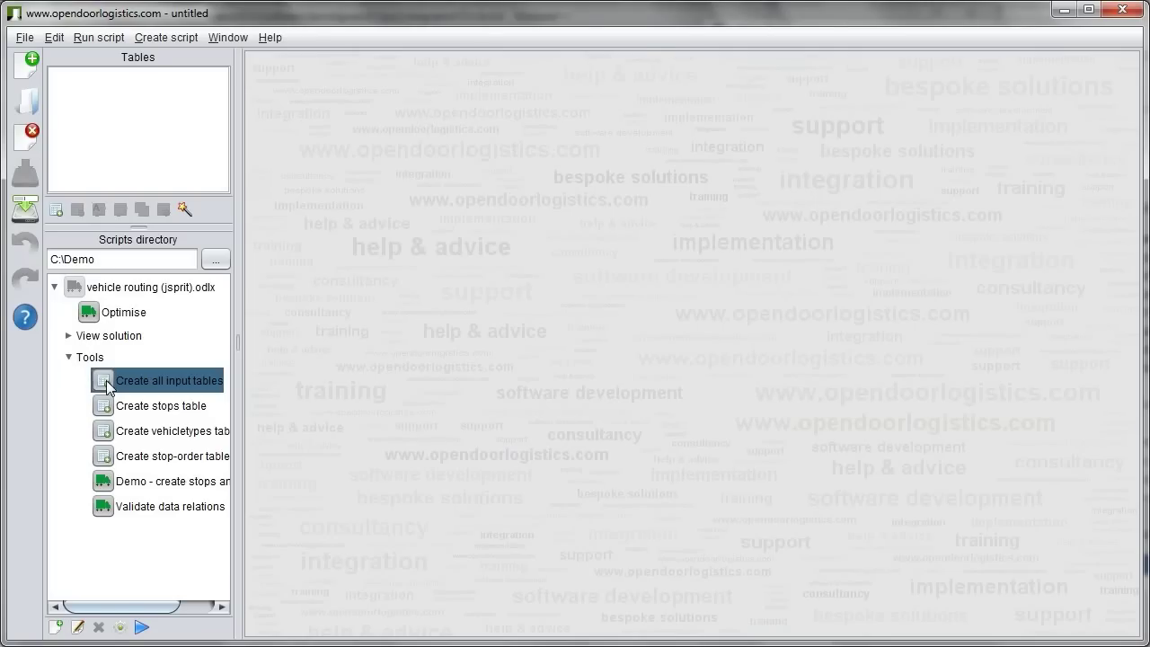
pyautogui.doubleClick(106, 380)
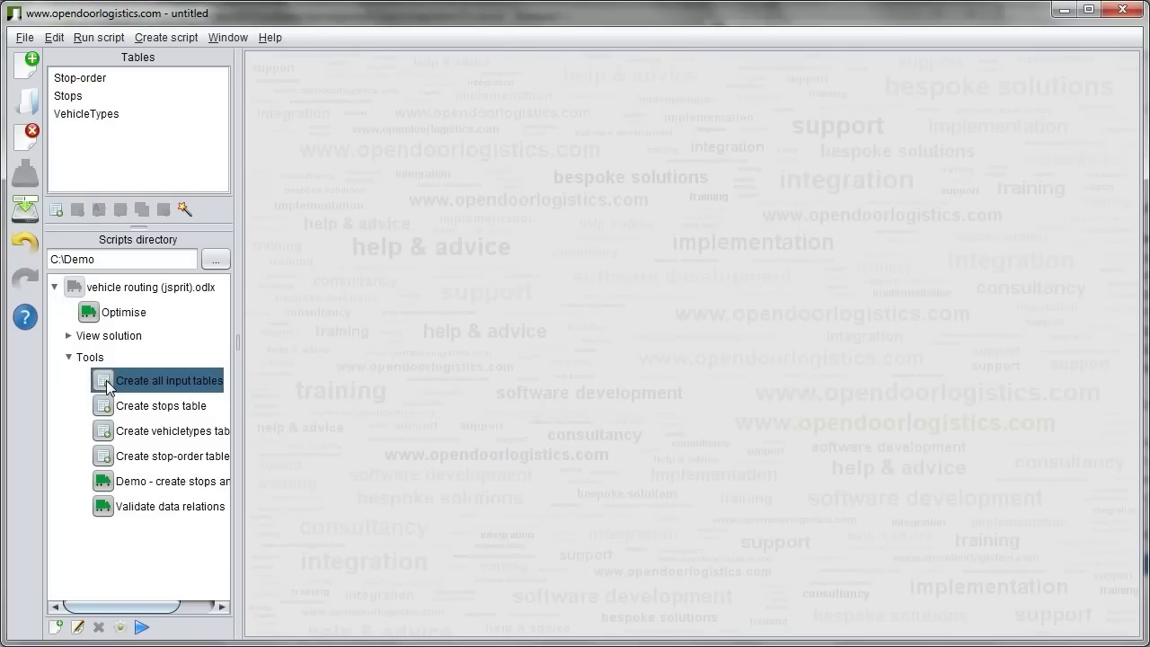
# Step: Open the Stops and VehicleTypes tables and arrange their windows so more columns show
pyautogui.doubleClick(68, 96)
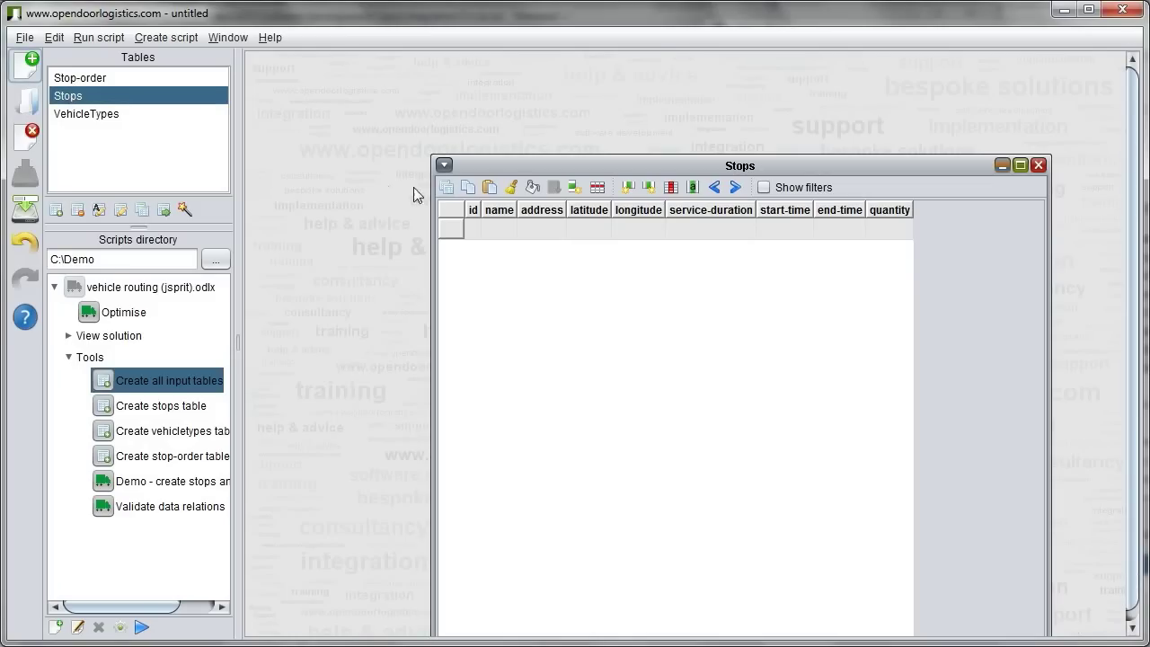
pyautogui.moveTo(477, 167); pyautogui.dragTo(317, 75)
pyautogui.doubleClick(106, 121)
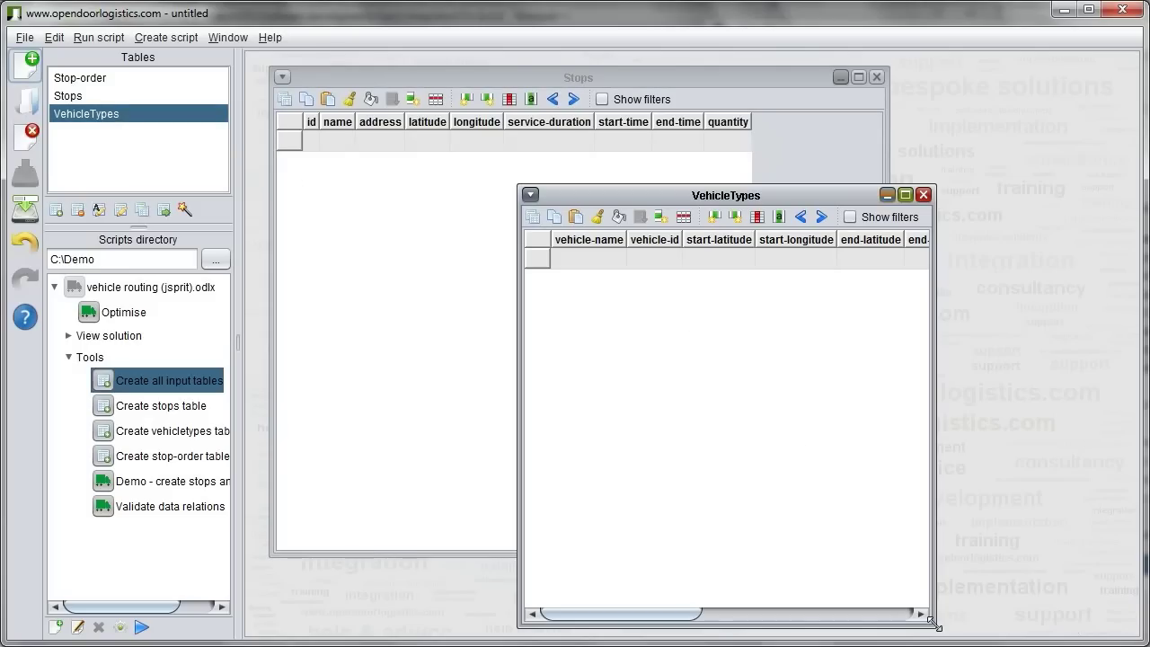
pyautogui.moveTo(936, 627); pyautogui.dragTo(1138, 529)
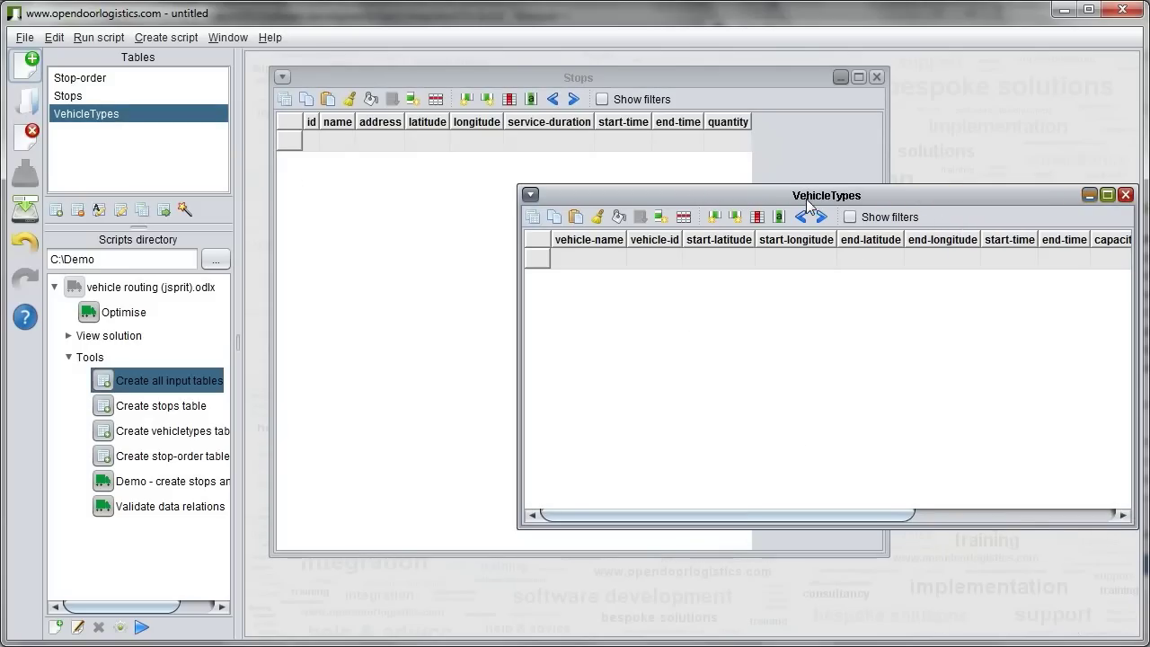
pyautogui.moveTo(807, 198); pyautogui.dragTo(590, 231)
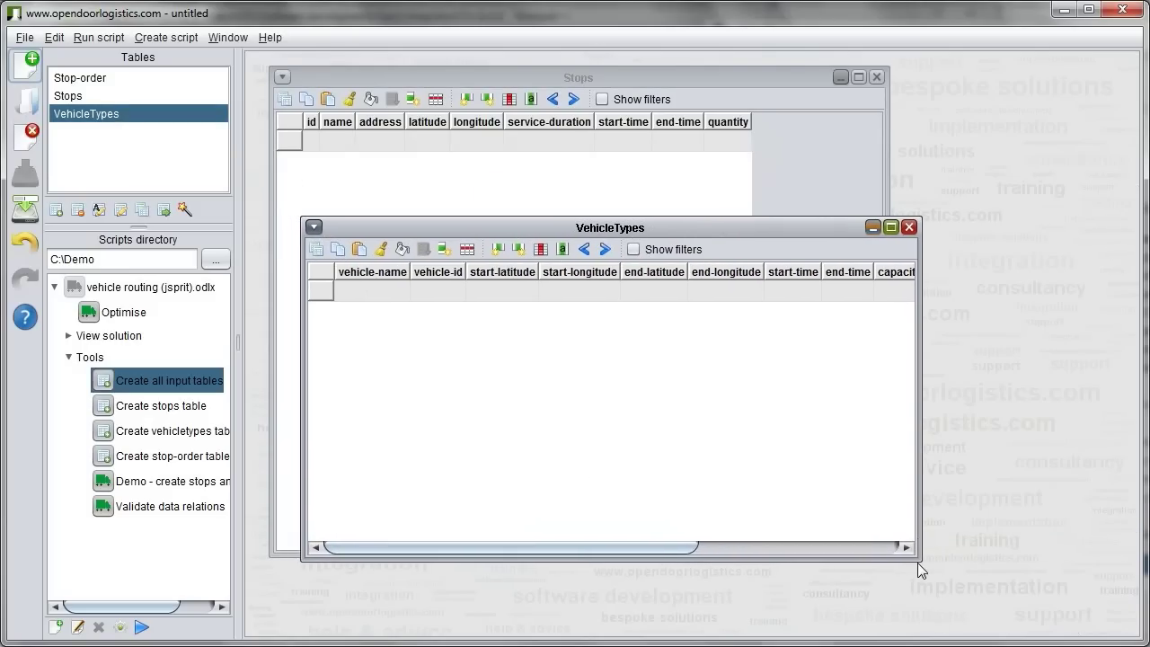
pyautogui.moveTo(918, 560); pyautogui.dragTo(1138, 584)
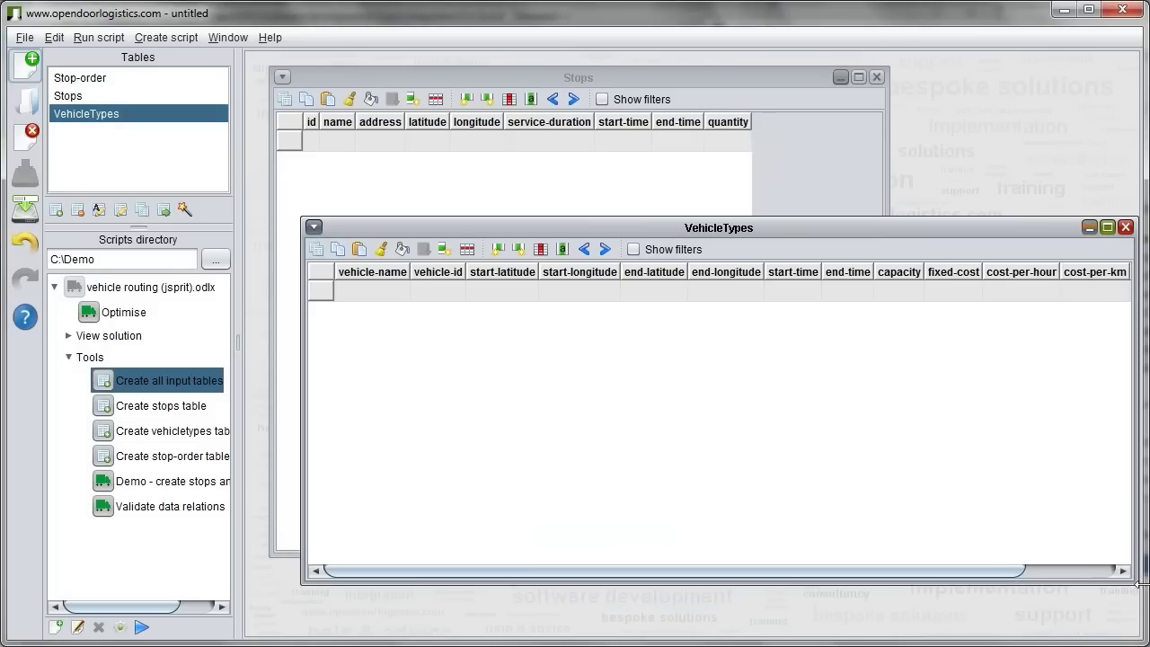
pyautogui.moveTo(1004, 573); pyautogui.dragTo(843, 559)
# Step: Run the demo script to fill the Stops and VehicleTypes tables with demo data
pyautogui.click(105, 485)
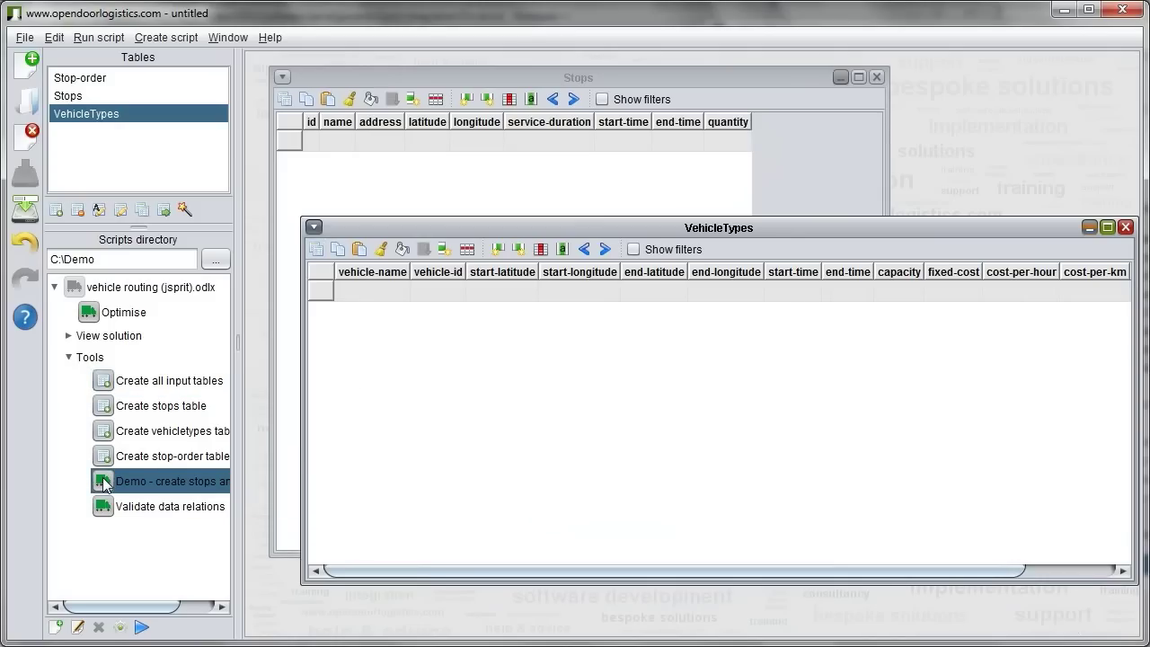
pyautogui.doubleClick(105, 485)
pyautogui.click(465, 390)
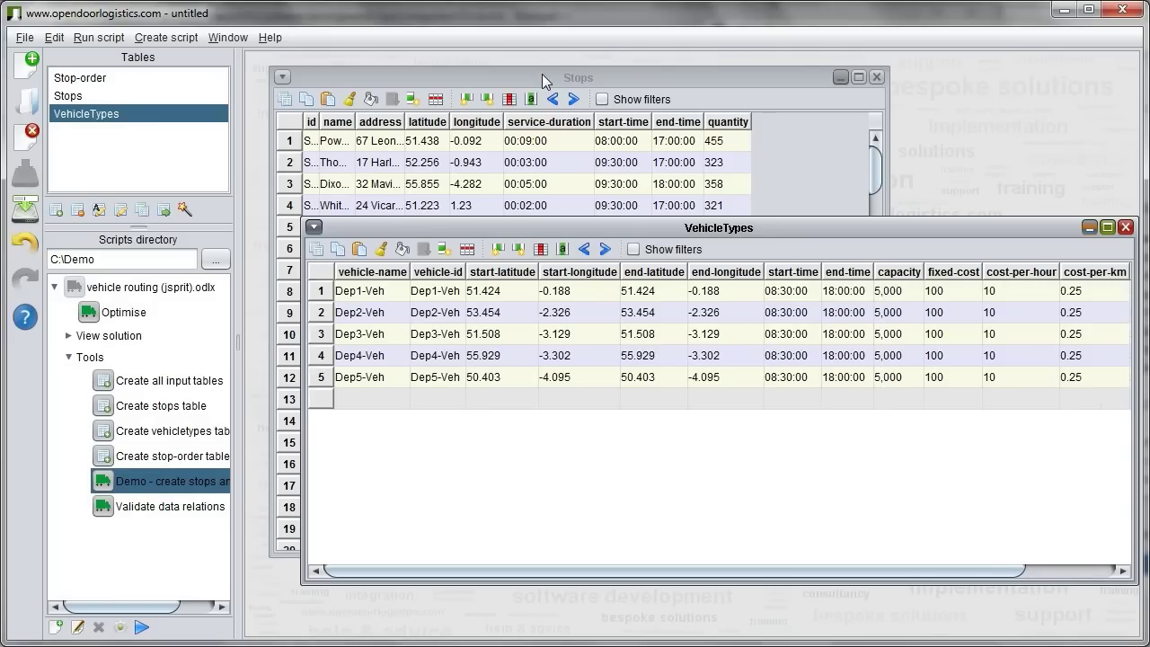
# Step: Widen the Stops id and name columns and resize the VehicleTypes window
pyautogui.click(547, 73)
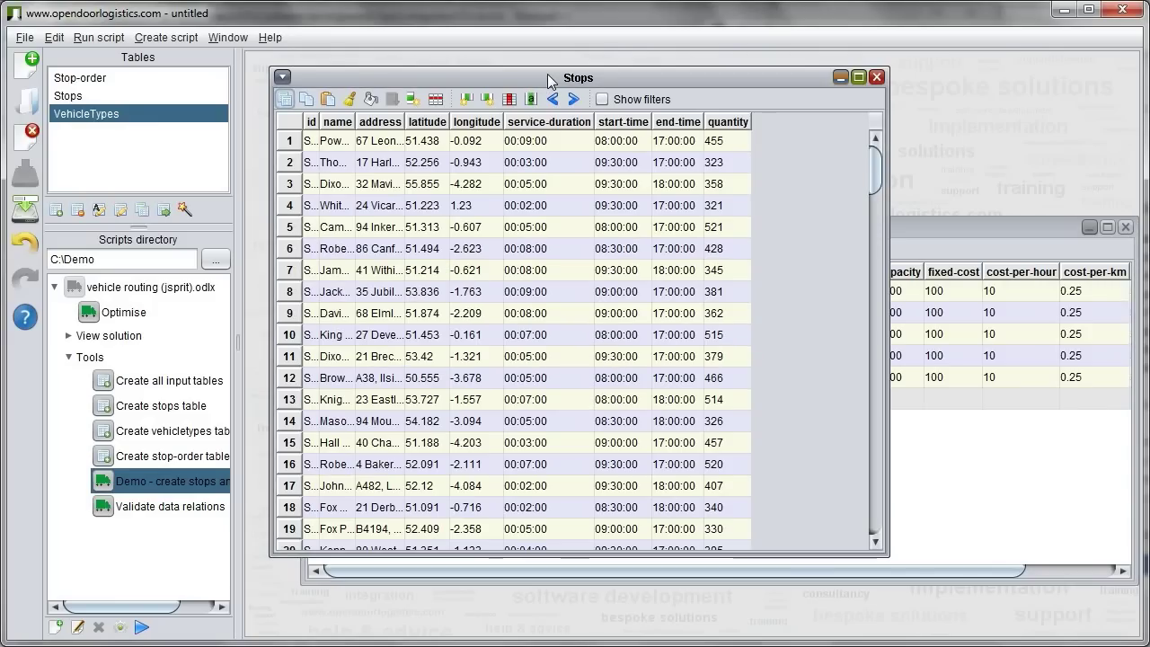
pyautogui.click(337, 121)
pyautogui.moveTo(356, 109); pyautogui.dragTo(354, 110)
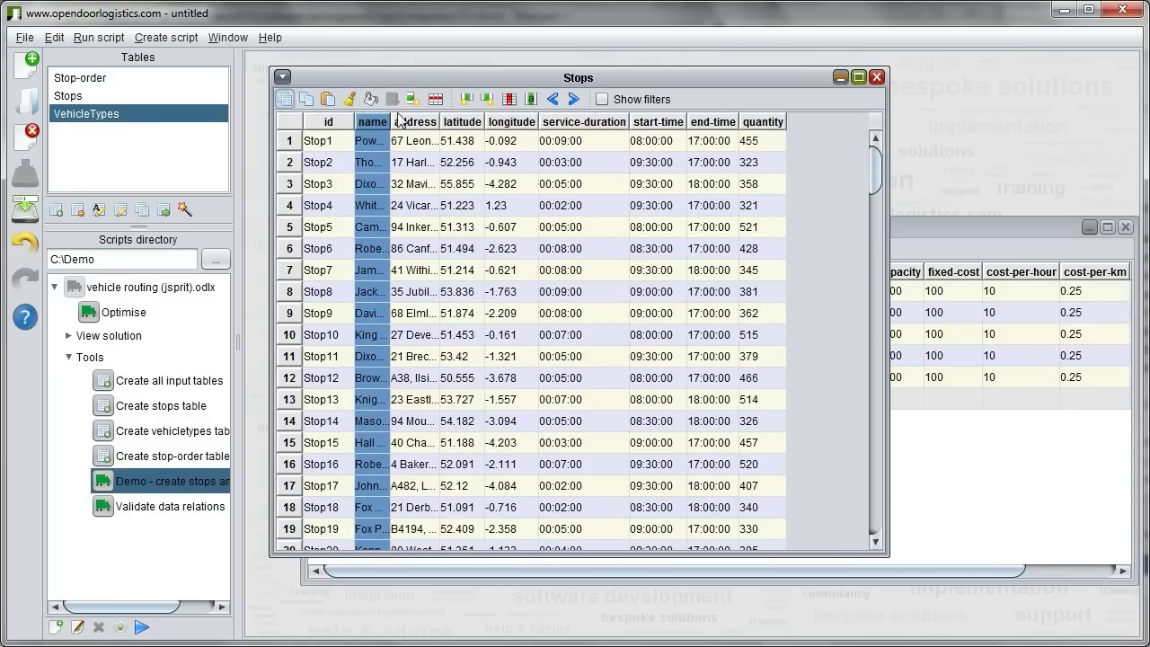
pyautogui.moveTo(426, 112); pyautogui.dragTo(565, 118)
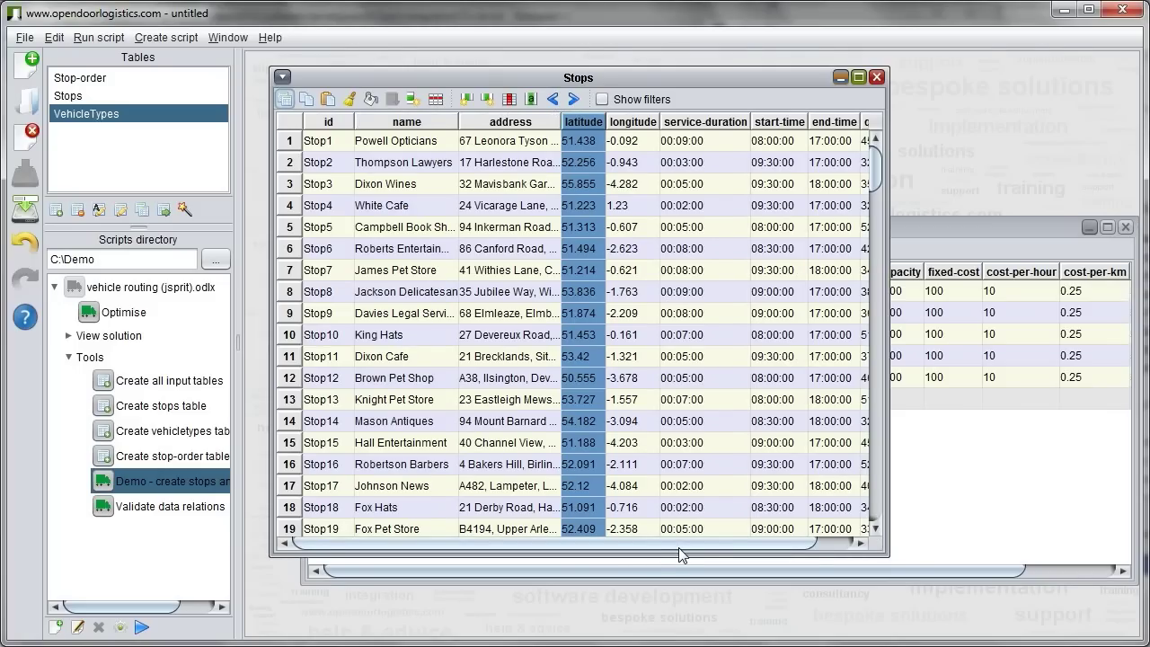
pyautogui.moveTo(678, 547); pyautogui.dragTo(717, 548)
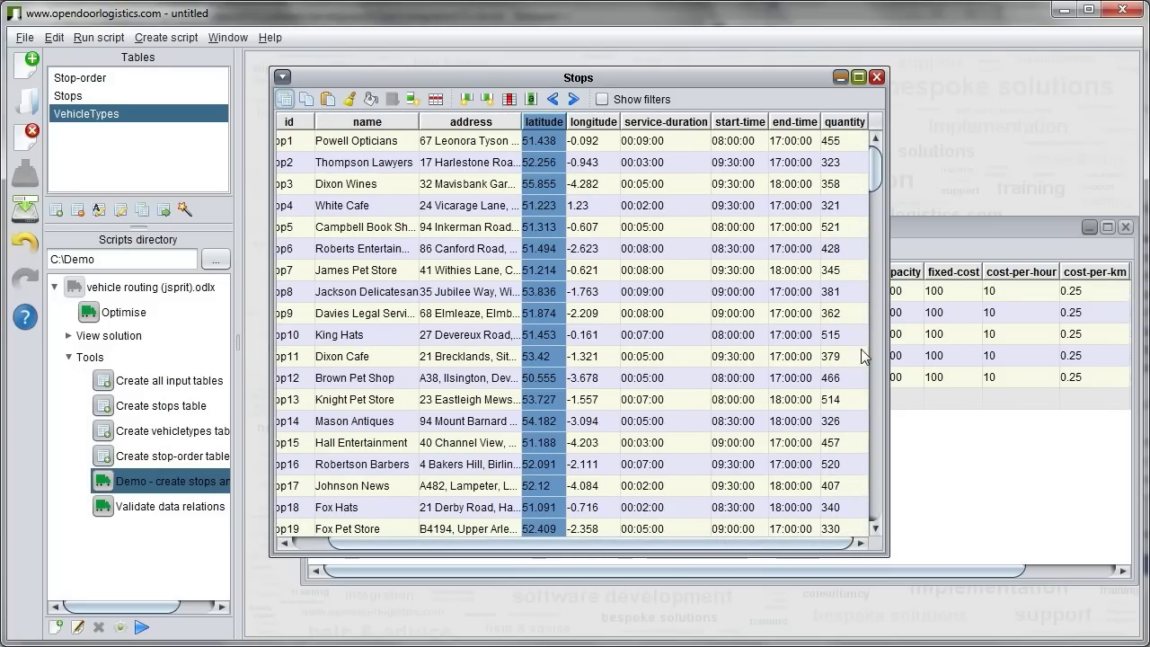
pyautogui.click(910, 231)
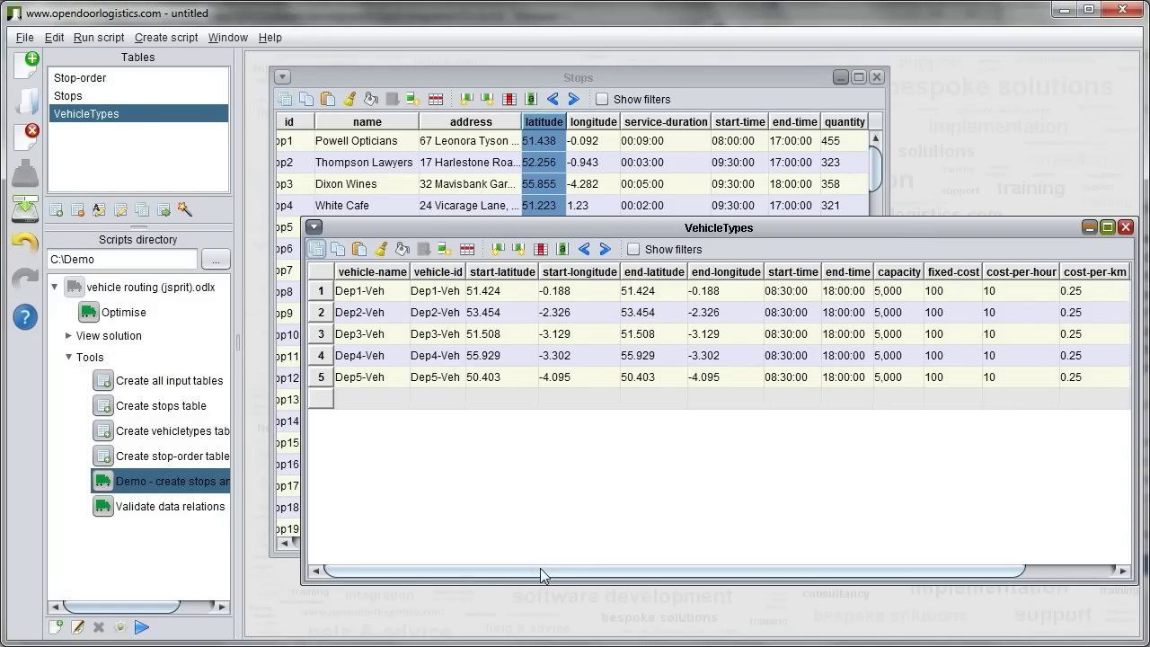
pyautogui.moveTo(540, 568); pyautogui.dragTo(634, 584)
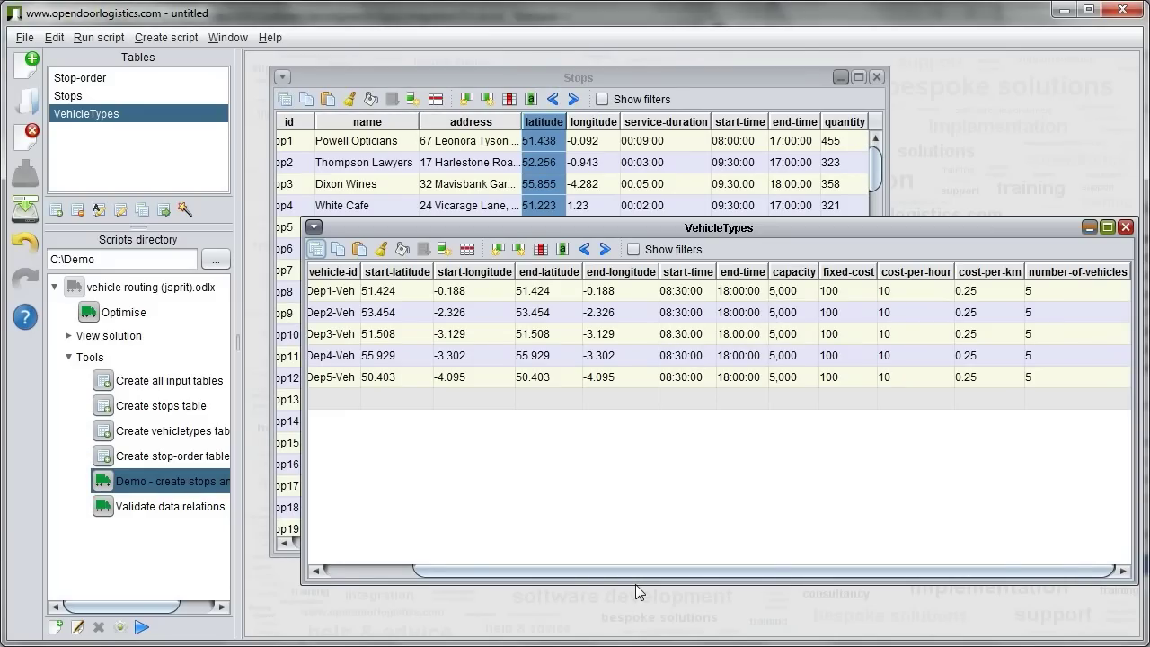
# Step: Save the tables as the spreadsheet demo1.xlsx in the Demo folder
pyautogui.click(25, 39)
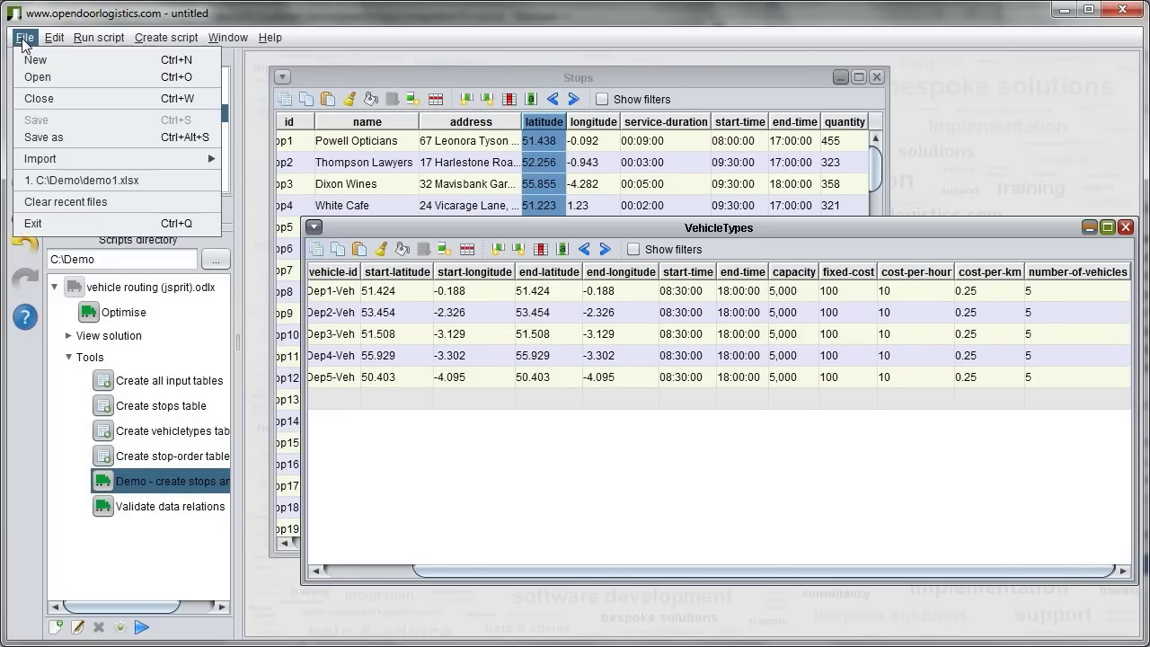
pyautogui.click(79, 139)
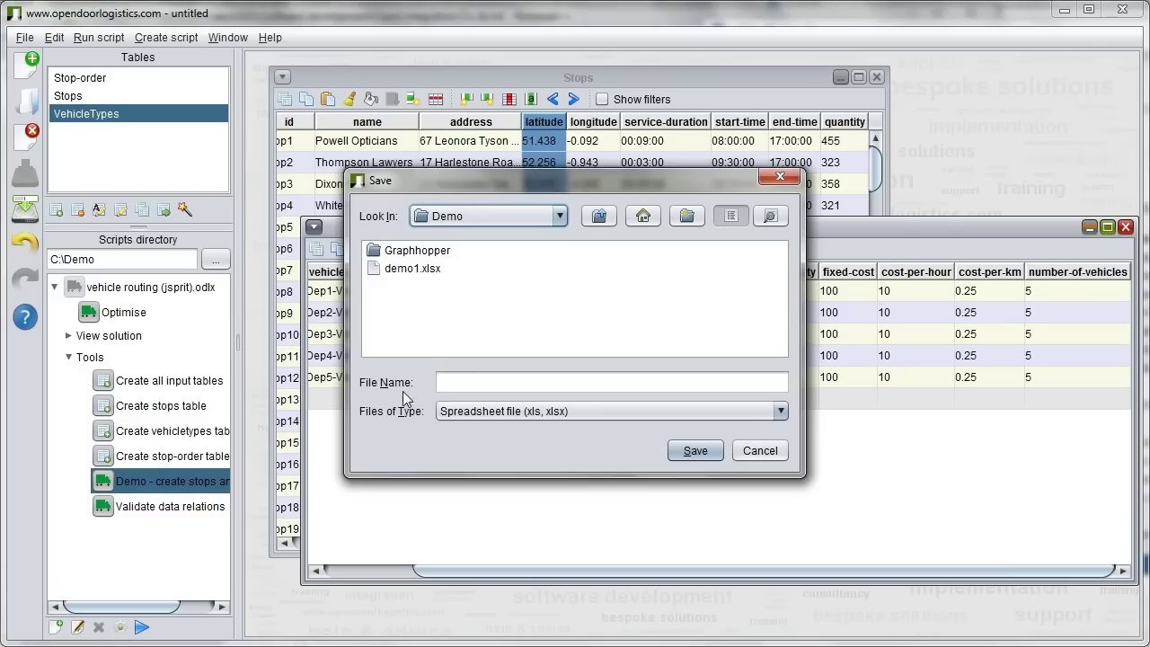
pyautogui.click(395, 269)
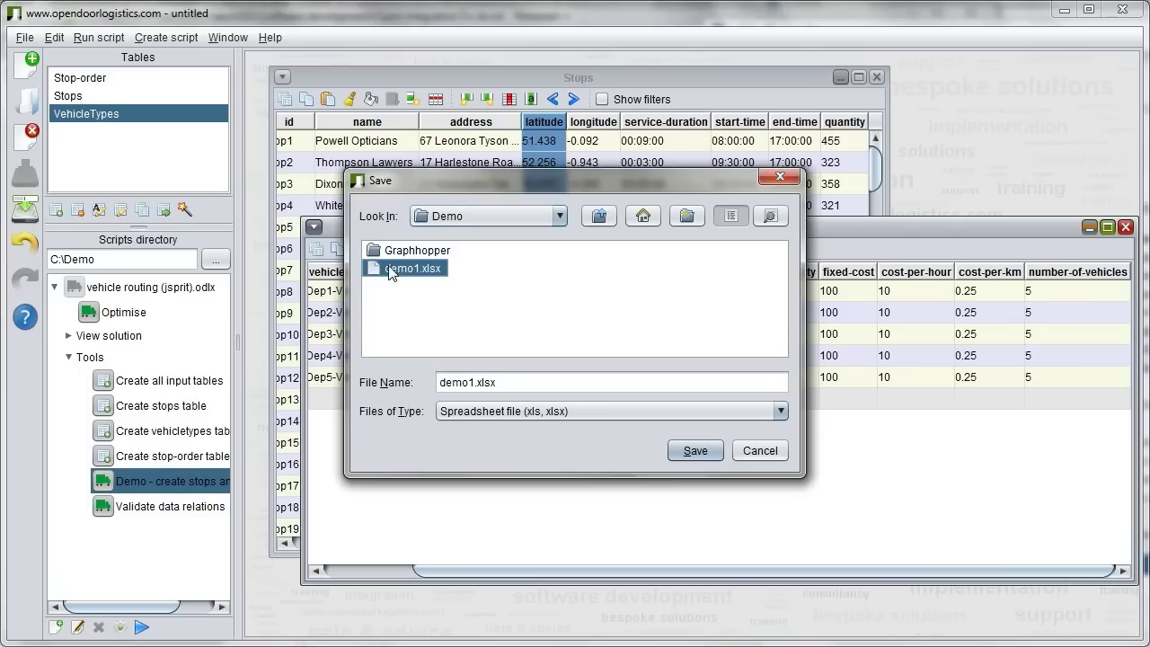
pyautogui.click(691, 454)
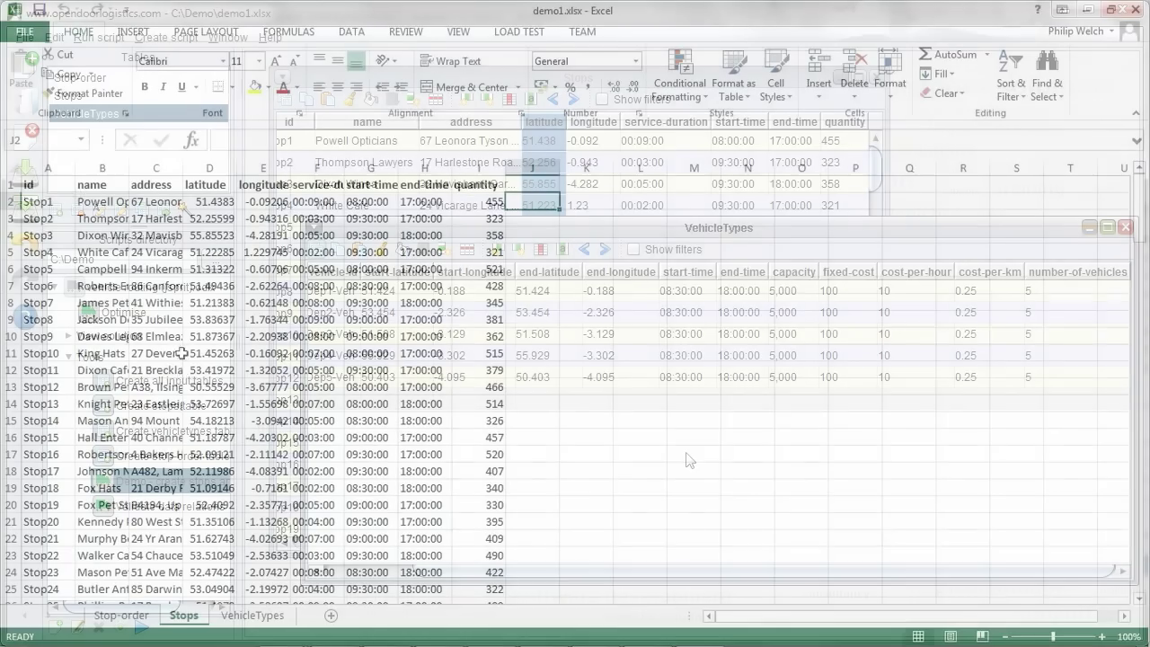
# Step: Review the Stops rows in Excel, then widen column A on the VehicleTypes sheet
pyautogui.press('Down')
pyautogui.press('Down')
pyautogui.press('Down')
pyautogui.press('Down')
pyautogui.press('Down')
pyautogui.press('Down')
pyautogui.press('Down')
pyautogui.press('Down')
pyautogui.press('Down')
pyautogui.press('Down')
pyautogui.press('Down')
pyautogui.press('Down')
pyautogui.press('Down')
pyautogui.press('Down')
pyautogui.press('Down')
pyautogui.press('Down')
pyautogui.press('Down')
pyautogui.press('Down')
pyautogui.press('Down')
pyautogui.press('Down')
pyautogui.press('Down')
pyautogui.press('Down')
pyautogui.press('Down')
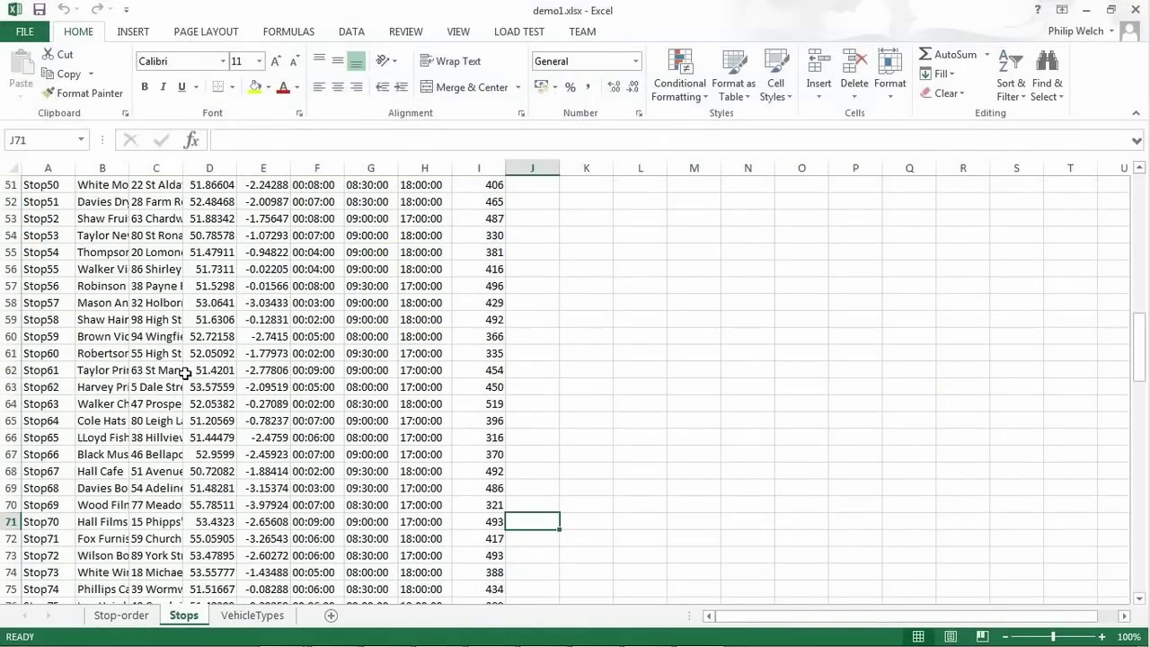
pyautogui.click(254, 617)
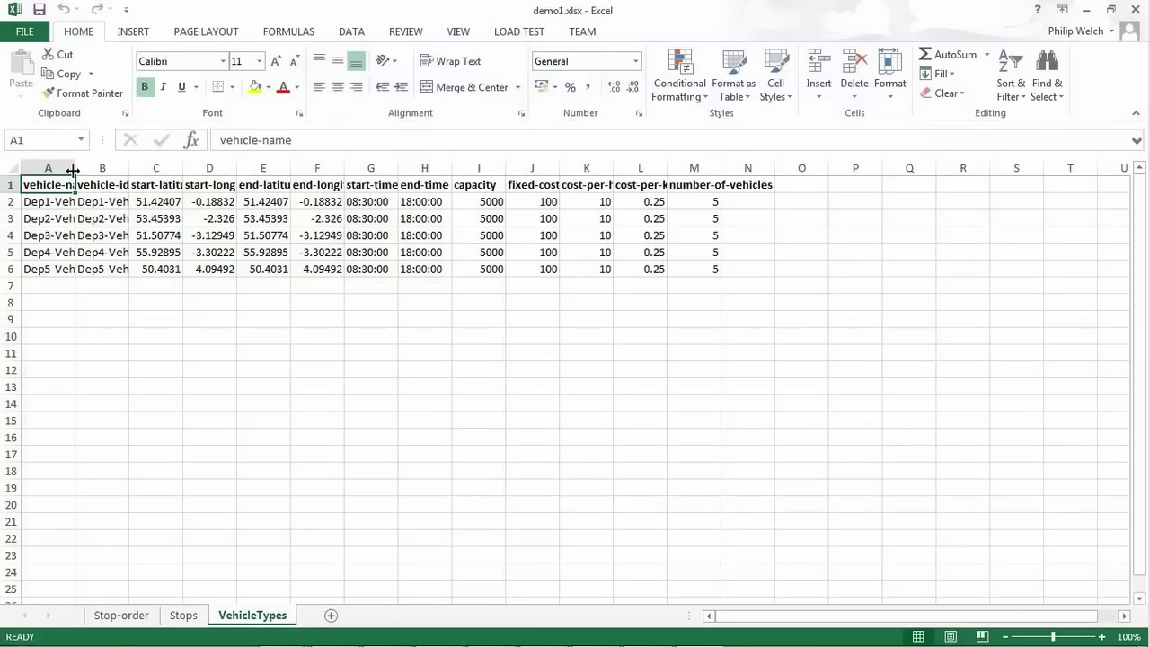
pyautogui.moveTo(72, 170); pyautogui.dragTo(111, 170)
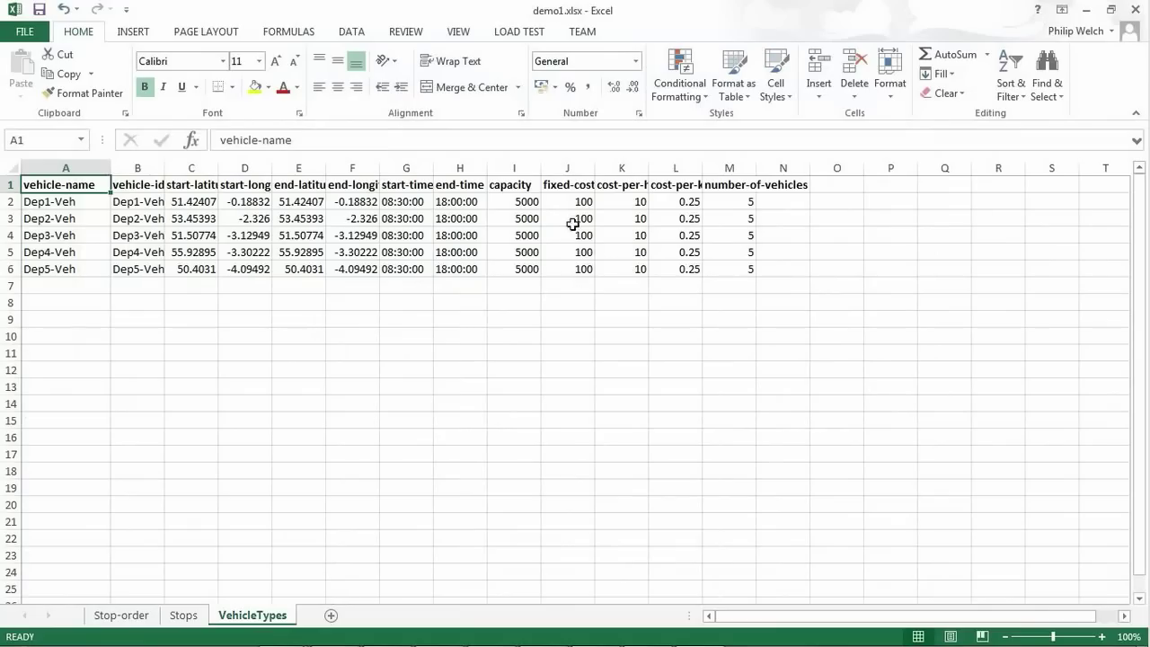
pyautogui.moveTo(327, 169); pyautogui.dragTo(362, 169)
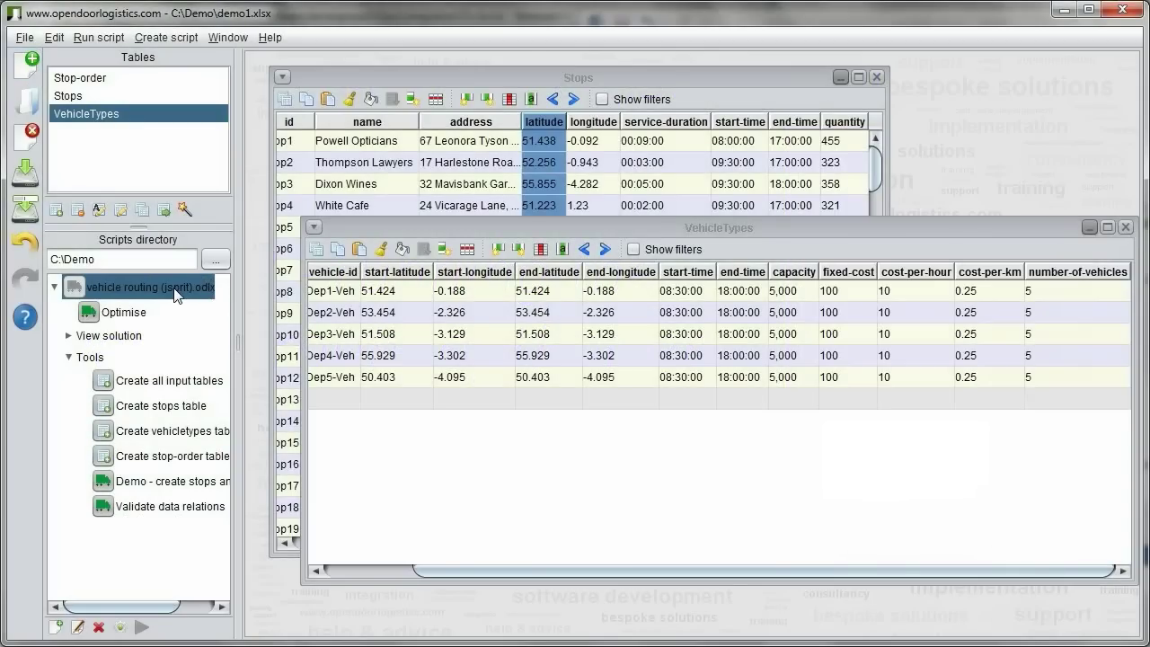
# Step: Set the routing script's distance calculation to ROAD_NETWORK
pyautogui.doubleClick(177, 295)
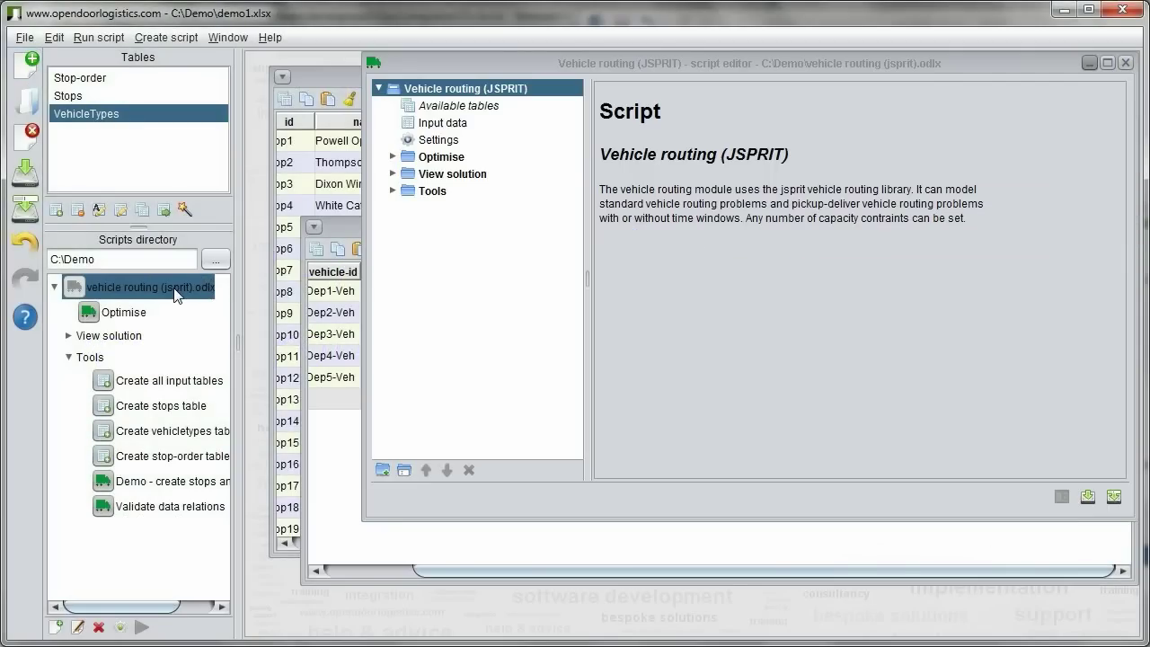
pyautogui.click(426, 142)
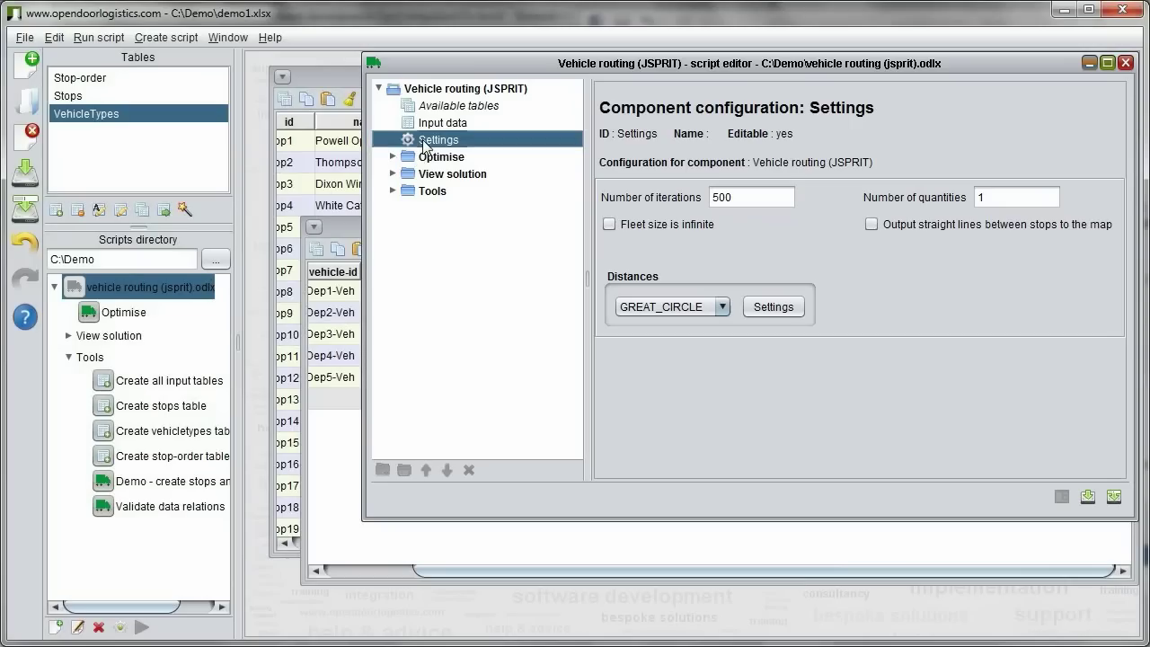
pyautogui.click(640, 308)
pyautogui.click(646, 341)
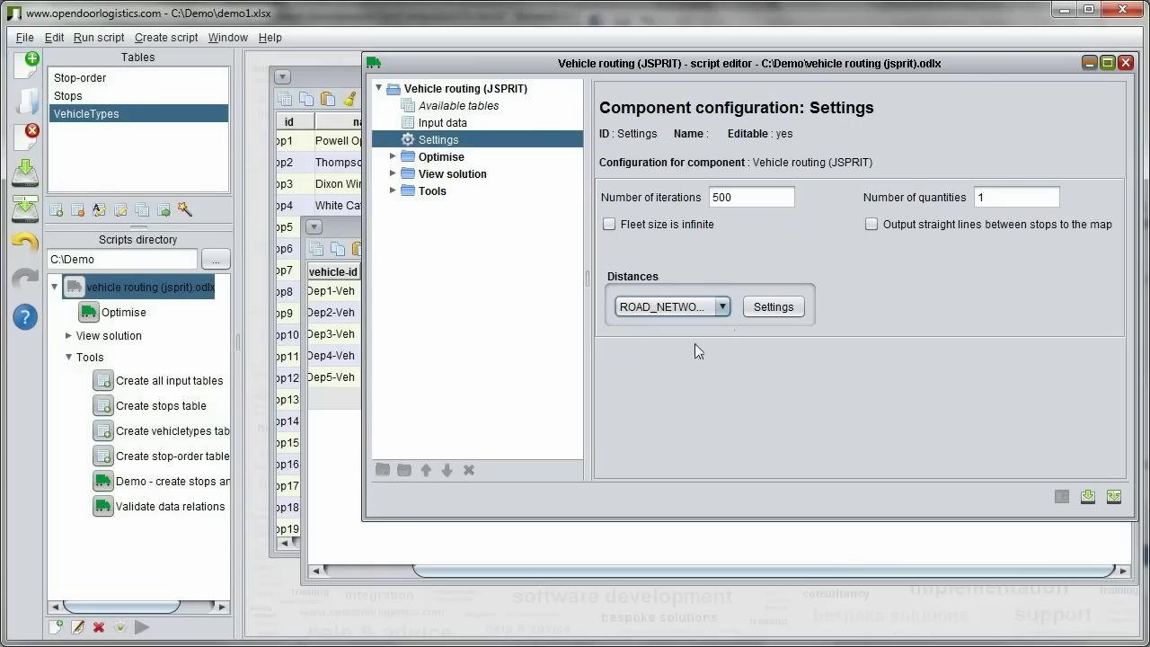
# Step: Set the road network graph directory to C:\Demo\Graphhopper and save the script
pyautogui.click(754, 311)
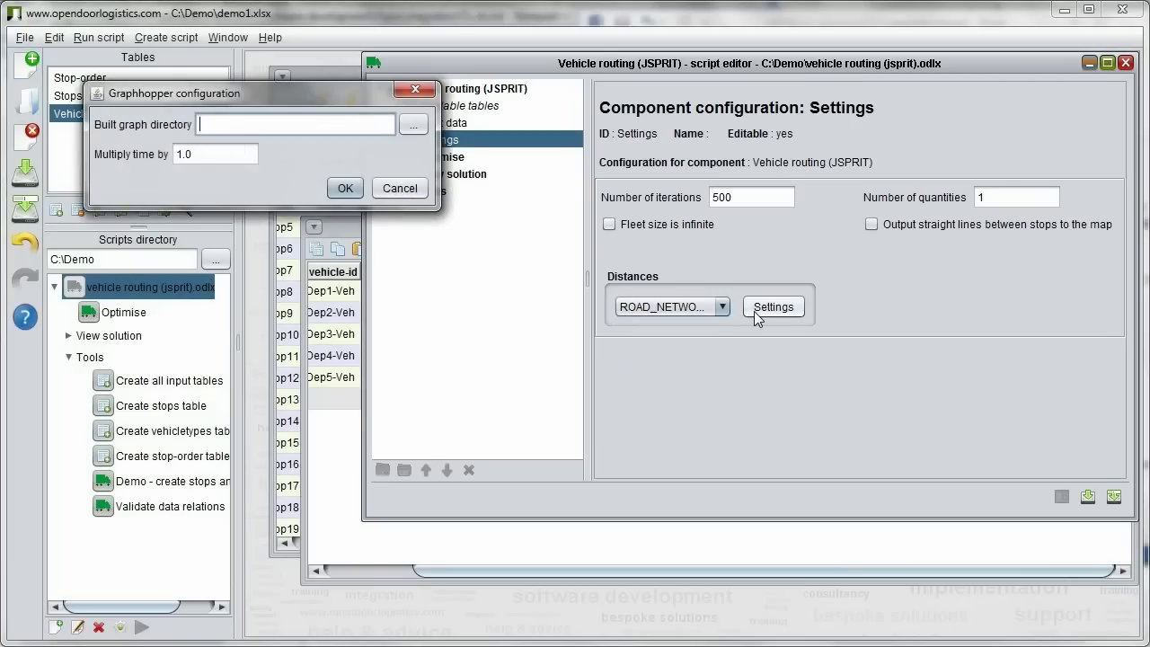
pyautogui.click(412, 125)
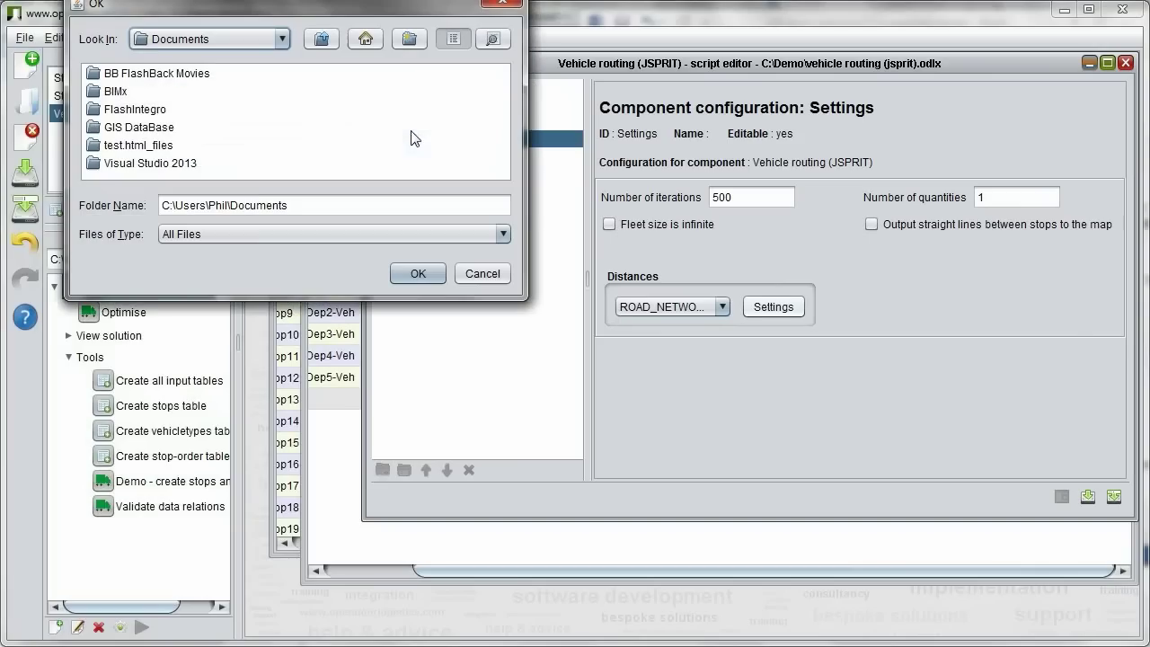
pyautogui.click(320, 40)
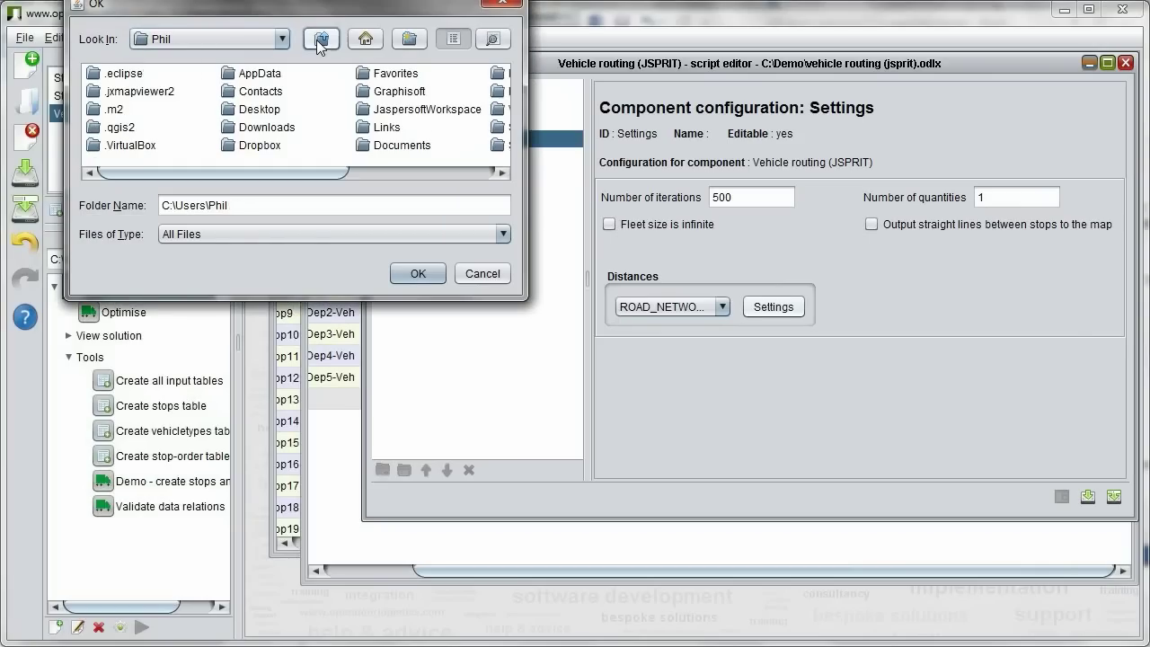
pyautogui.click(317, 39)
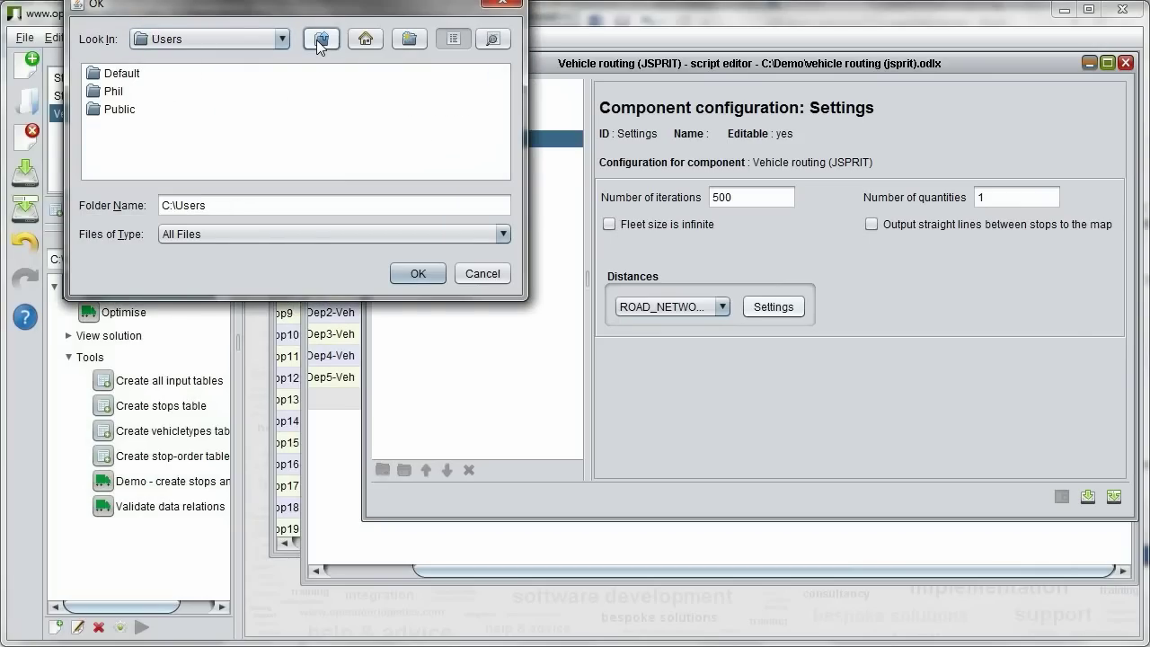
pyautogui.click(316, 40)
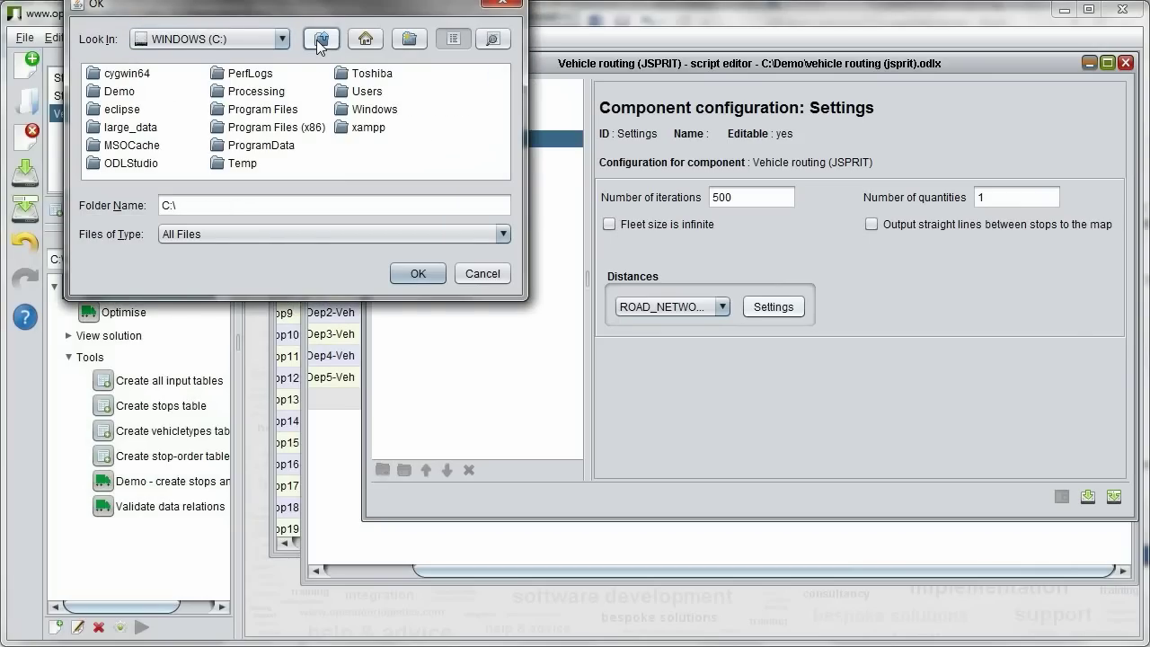
pyautogui.doubleClick(122, 91)
pyautogui.doubleClick(115, 76)
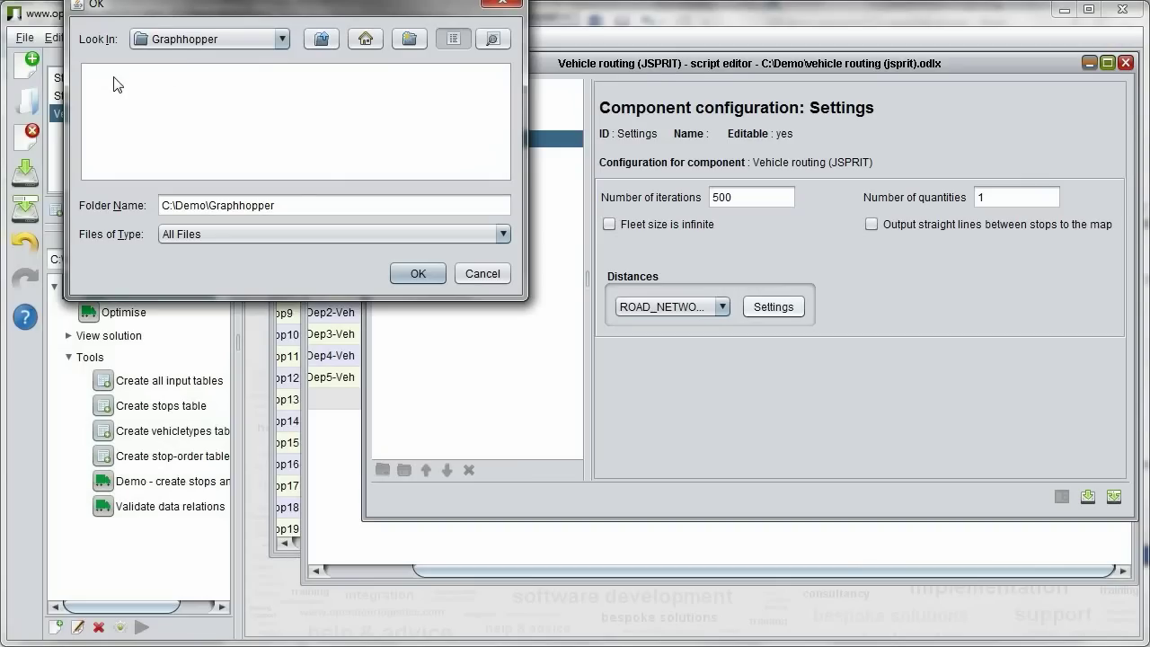
pyautogui.click(404, 277)
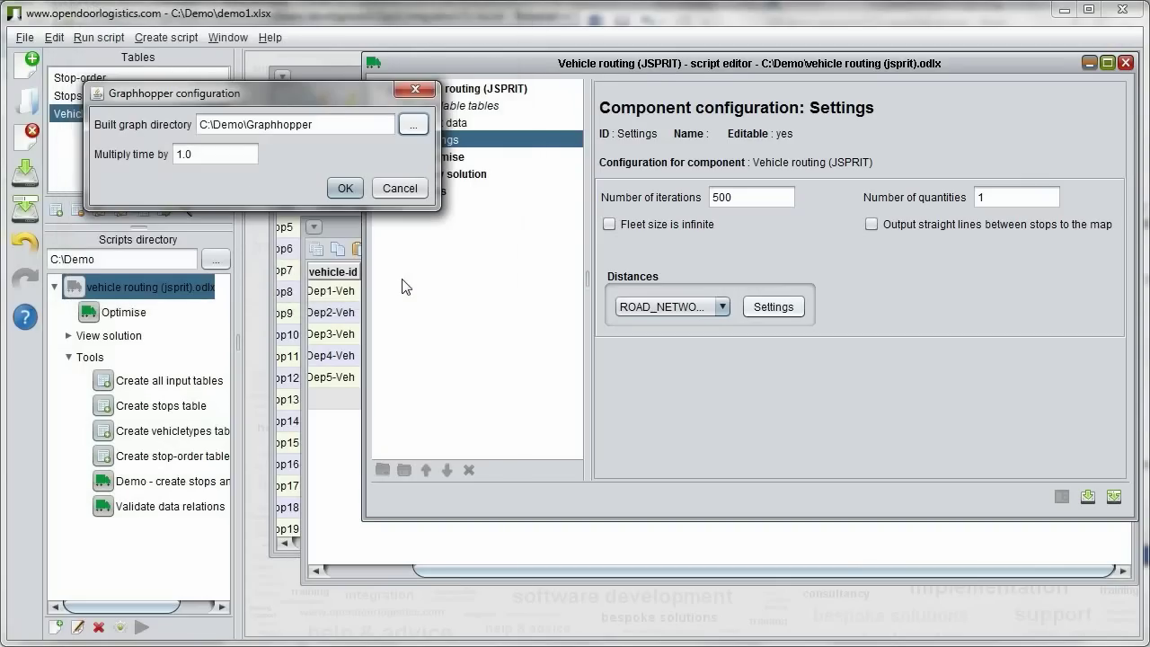
pyautogui.click(346, 190)
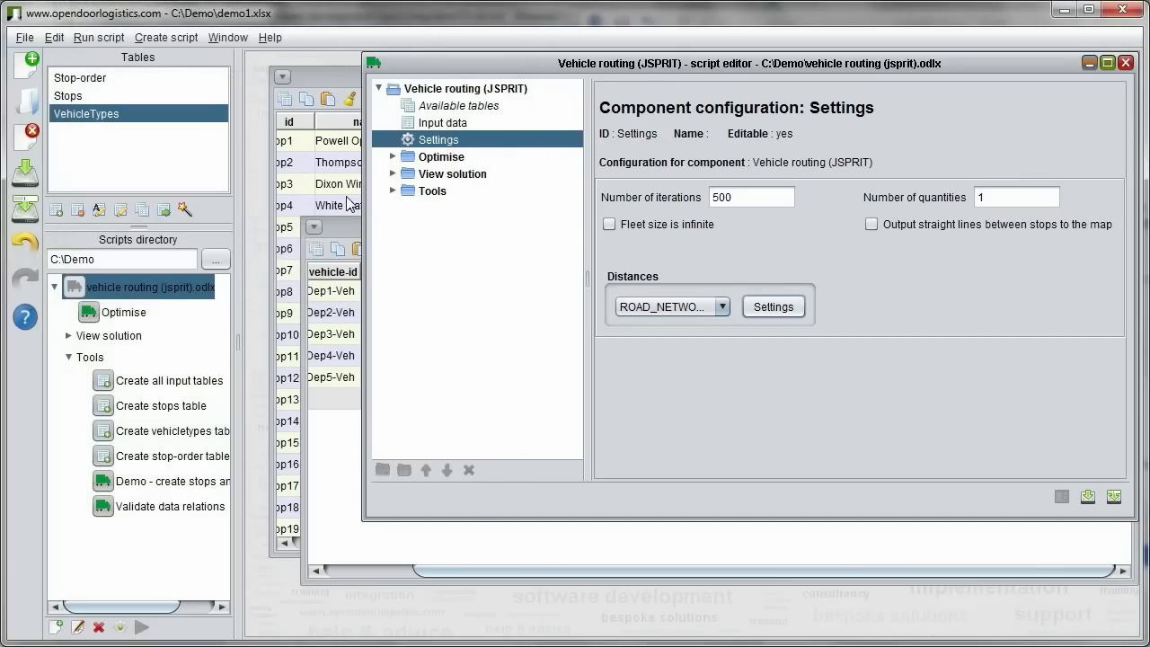
pyautogui.click(1085, 499)
# Step: Run the Optimise script, then open the resulting Stop-order table
pyautogui.click(1125, 63)
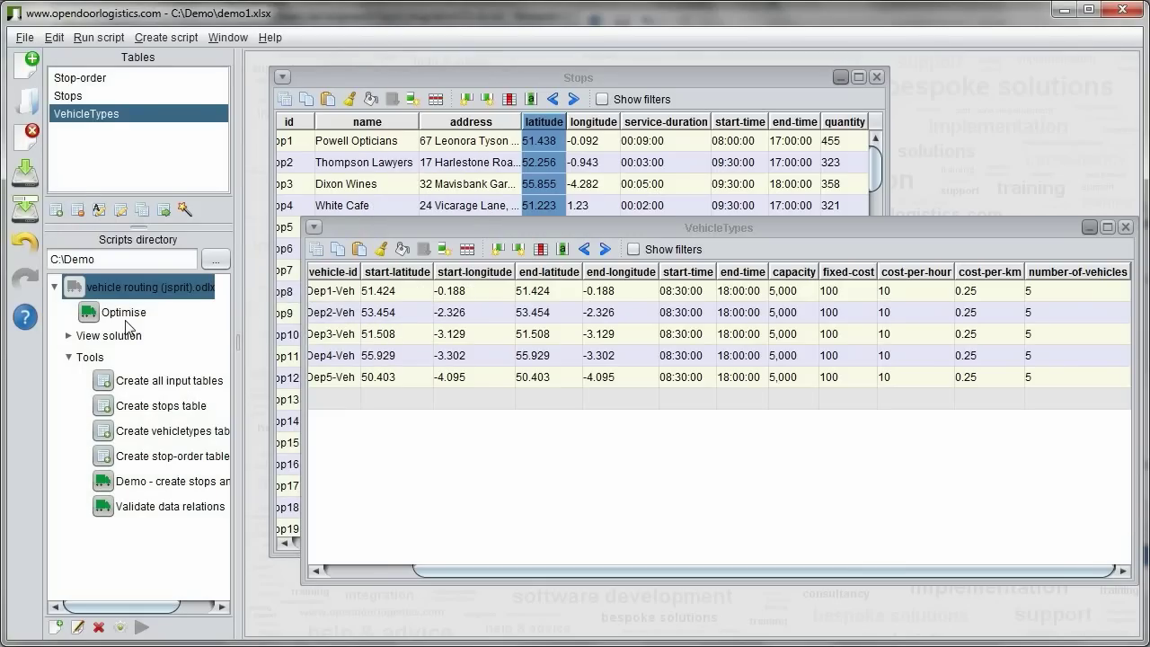
pyautogui.click(86, 317)
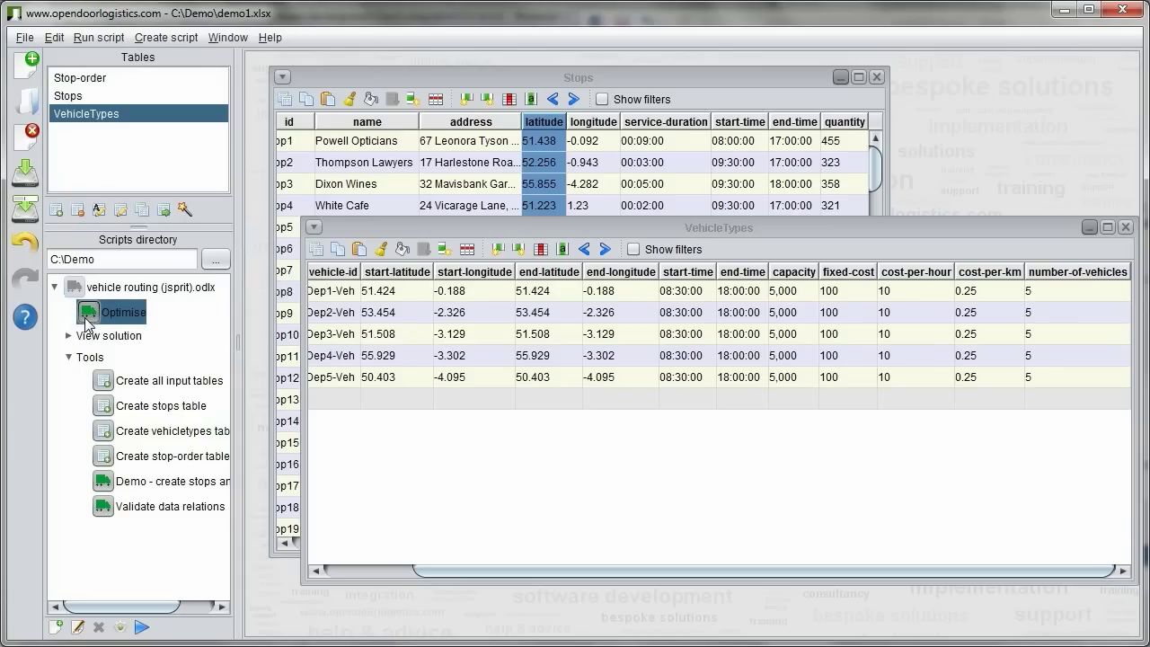
pyautogui.doubleClick(87, 316)
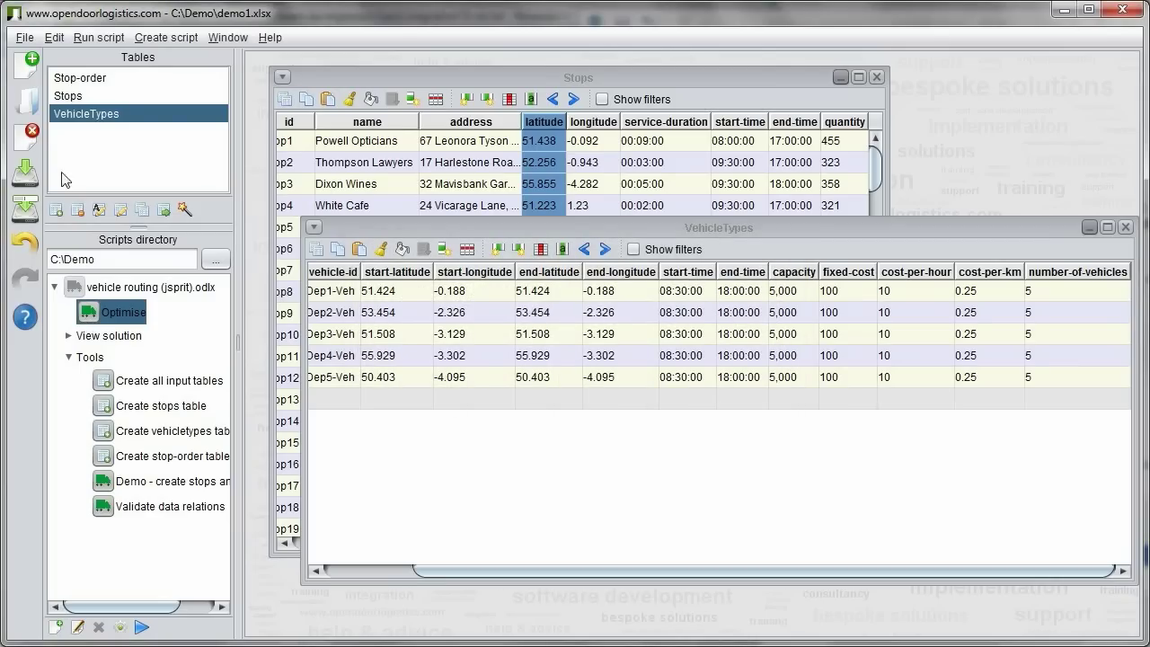
pyautogui.click(77, 82)
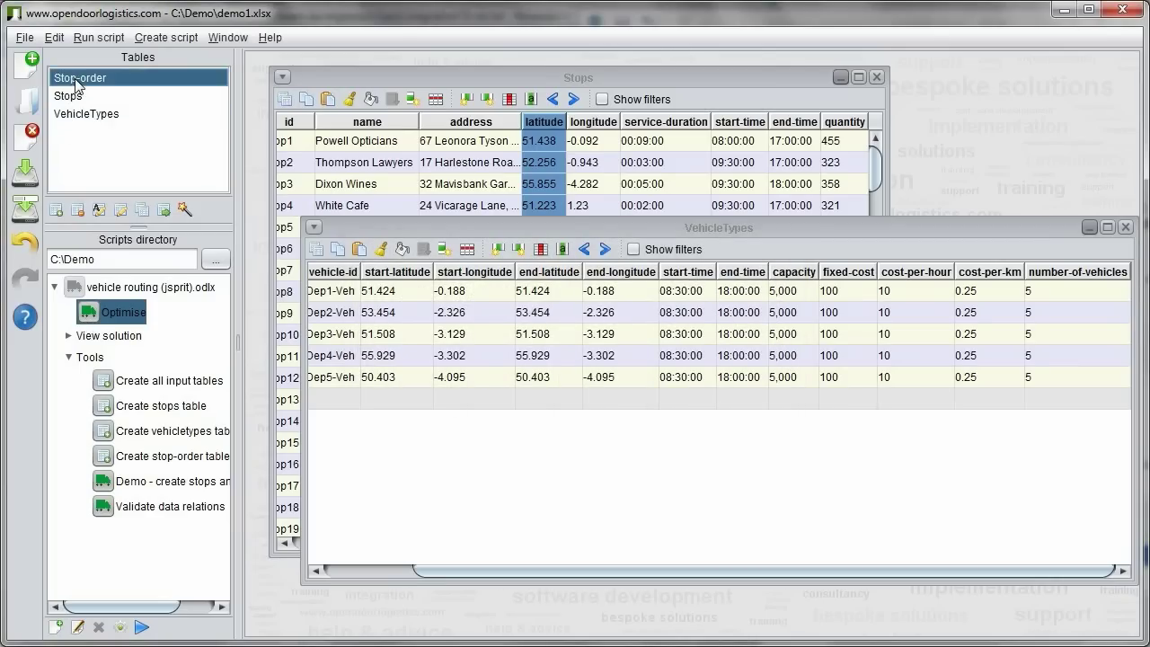
pyautogui.doubleClick(78, 83)
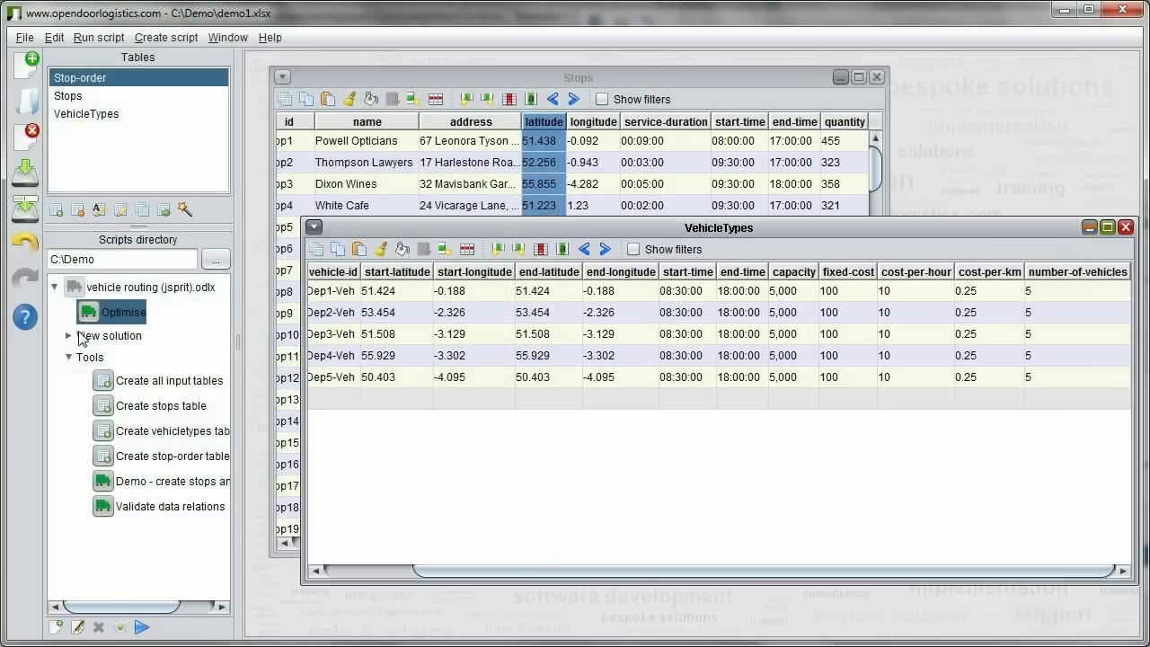
# Step: Show the optimised routes on a map
pyautogui.click(70, 335)
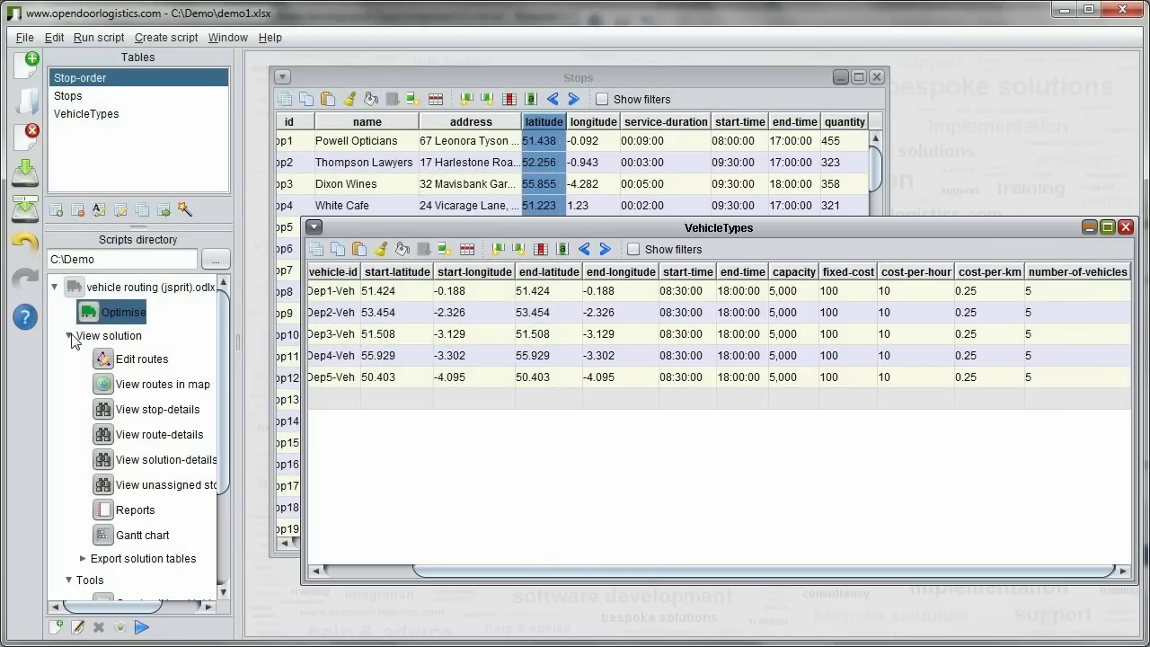
pyautogui.click(101, 386)
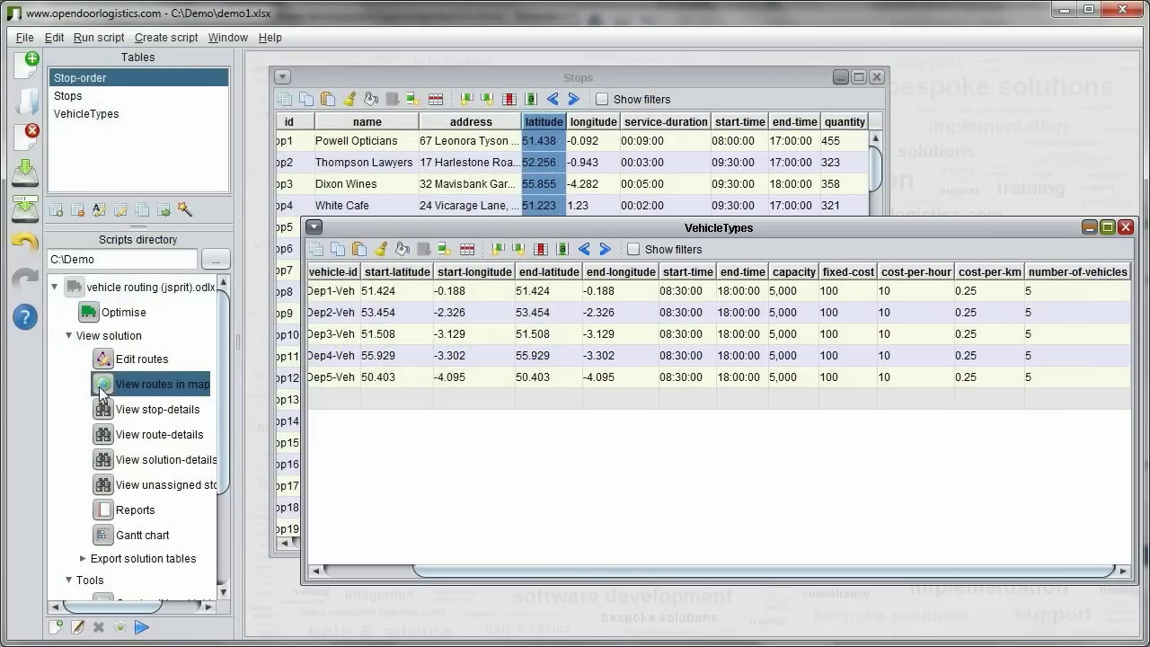
pyautogui.doubleClick(101, 392)
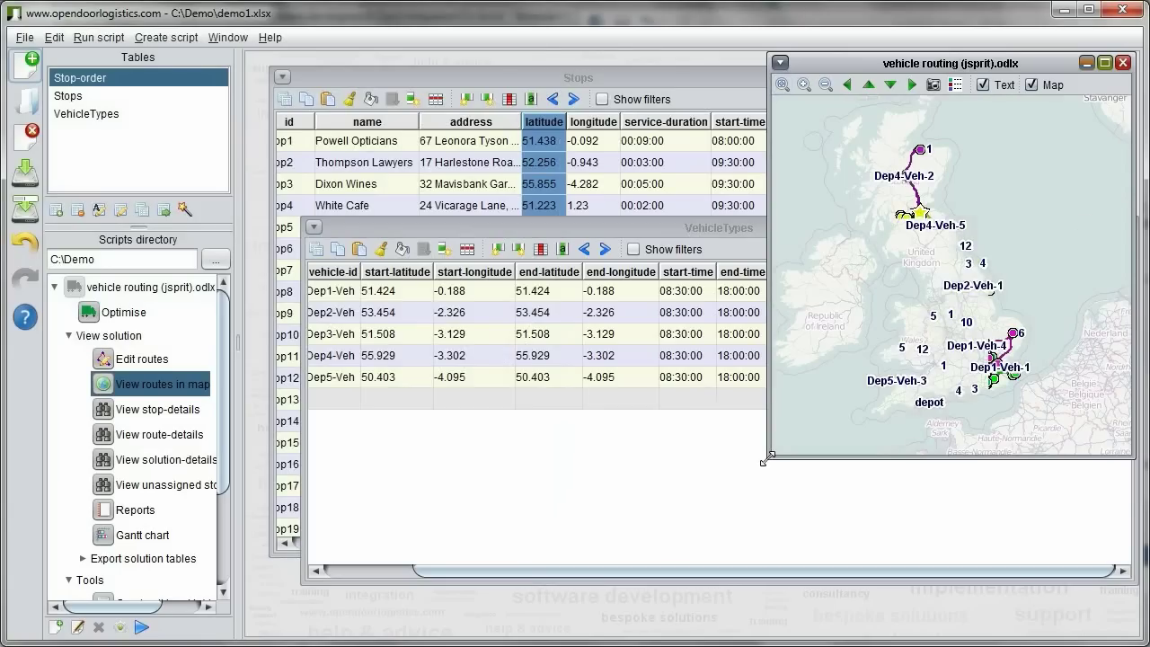
# Step: Enlarge the route map window, hide route labels and zoom in on Britain
pyautogui.moveTo(769, 457); pyautogui.dragTo(558, 602)
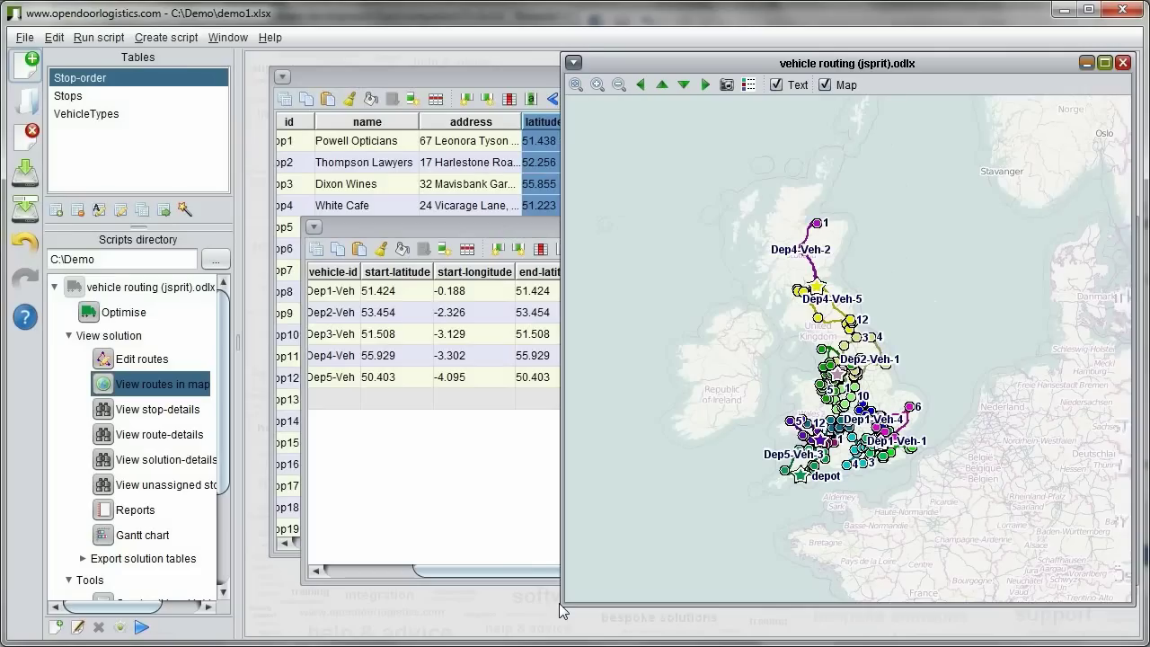
pyautogui.click(776, 85)
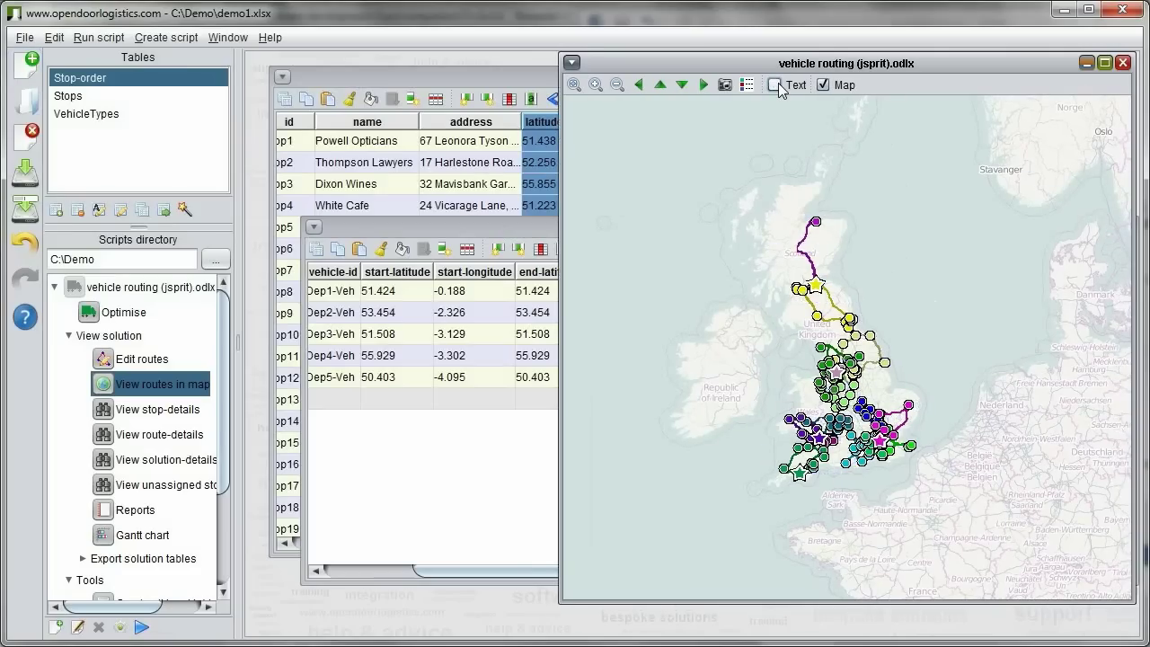
pyautogui.click(594, 91)
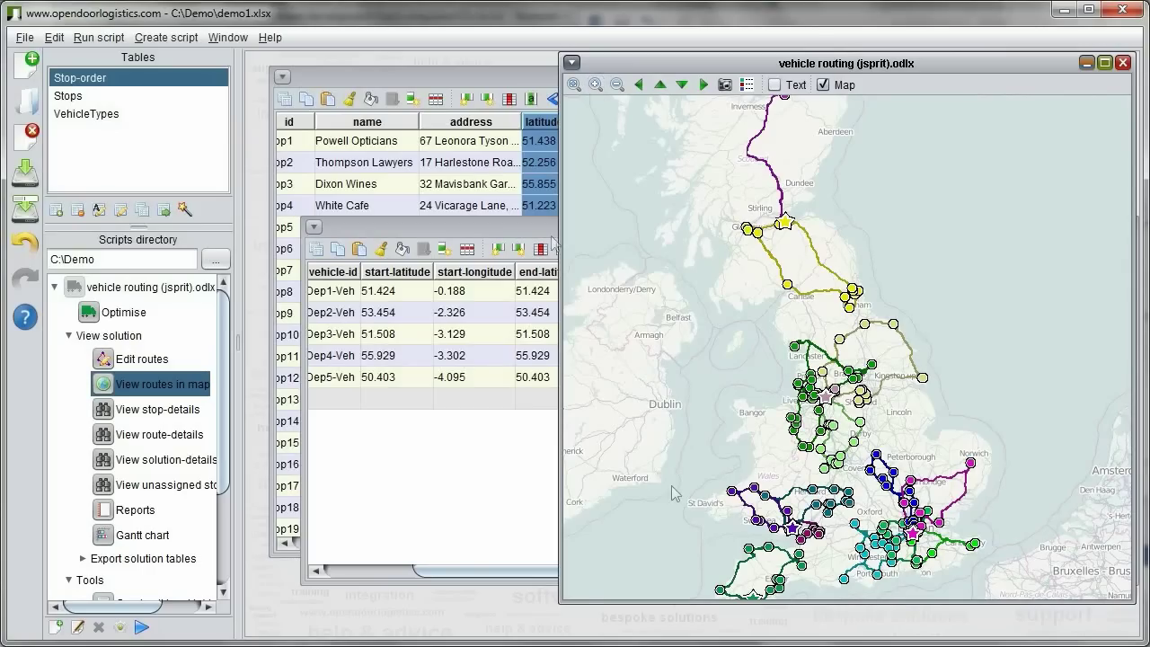
pyautogui.moveTo(564, 599); pyautogui.dragTo(455, 620)
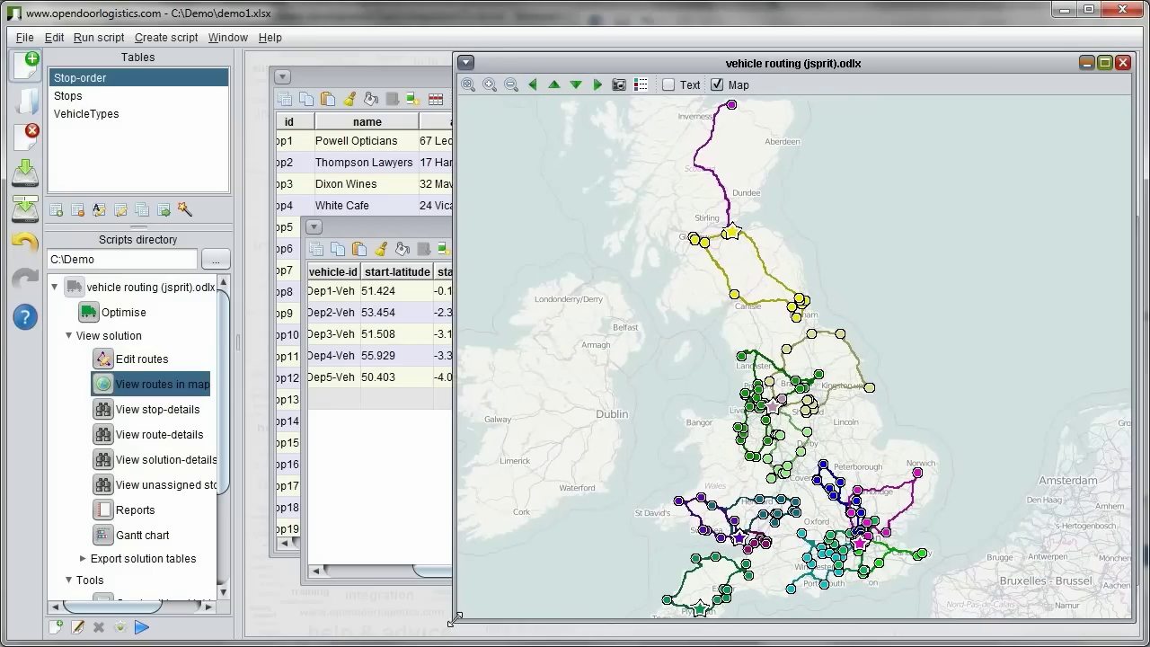
# Step: Open the route legend, move it aside and enlarge it to list all 16 vehicles
pyautogui.click(641, 84)
pyautogui.moveTo(529, 111); pyautogui.dragTo(1022, 107)
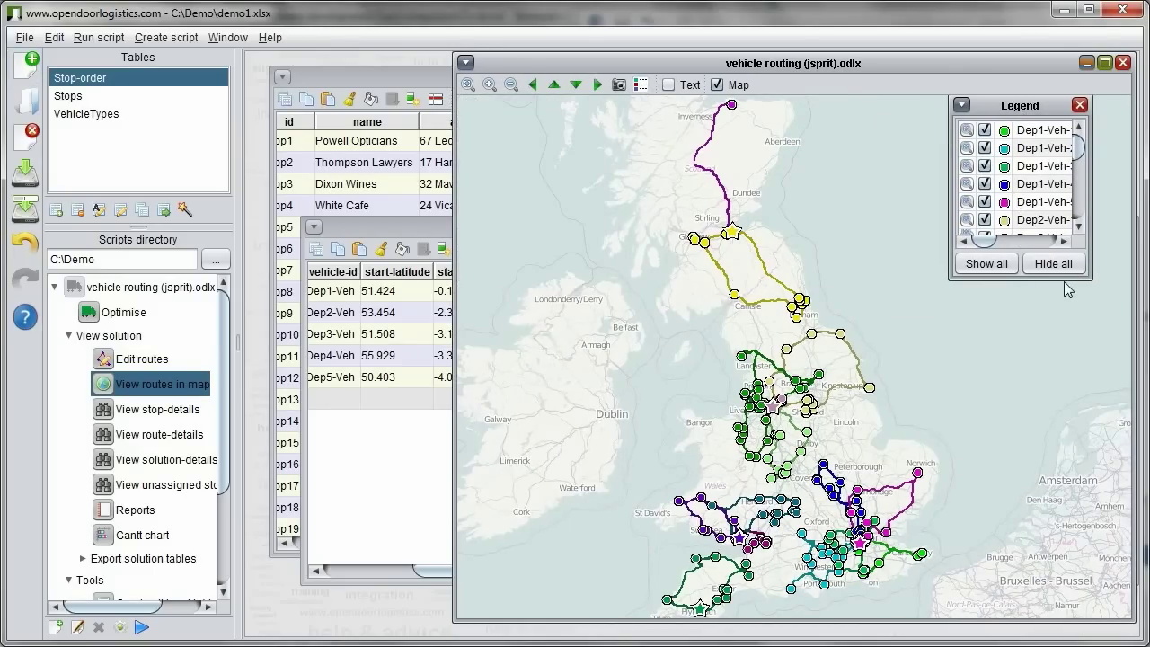
pyautogui.moveTo(1081, 493); pyautogui.dragTo(1112, 499)
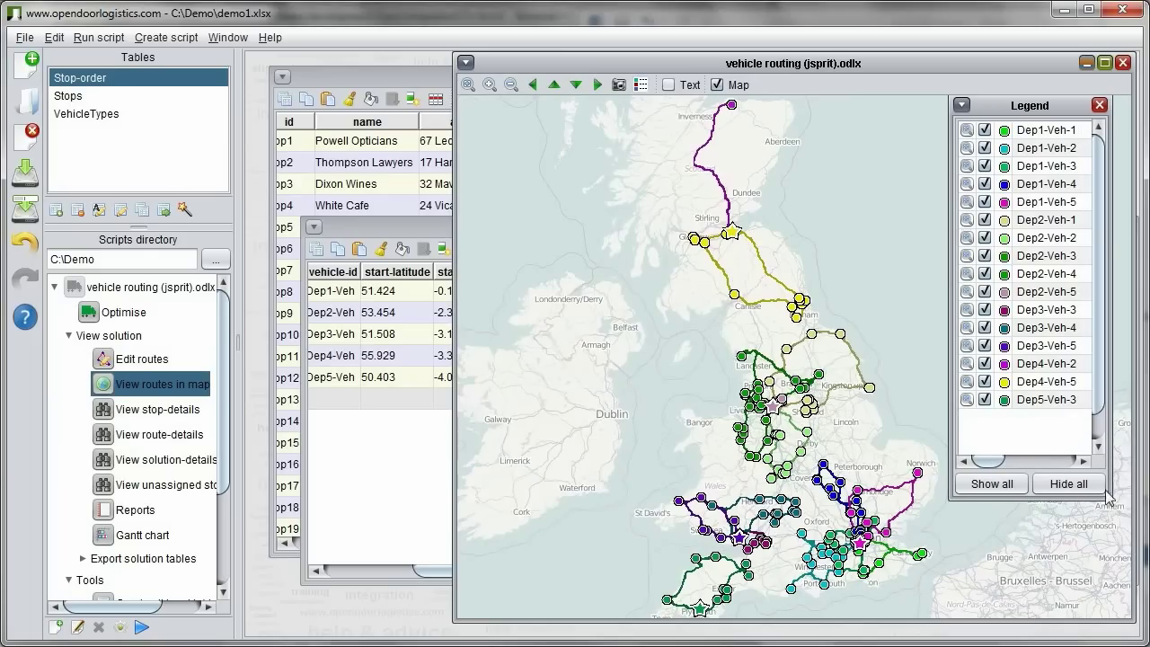
# Step: Show only the Dep3-Veh-3 route with text labels, framed around the Bristol Channel
pyautogui.click(967, 311)
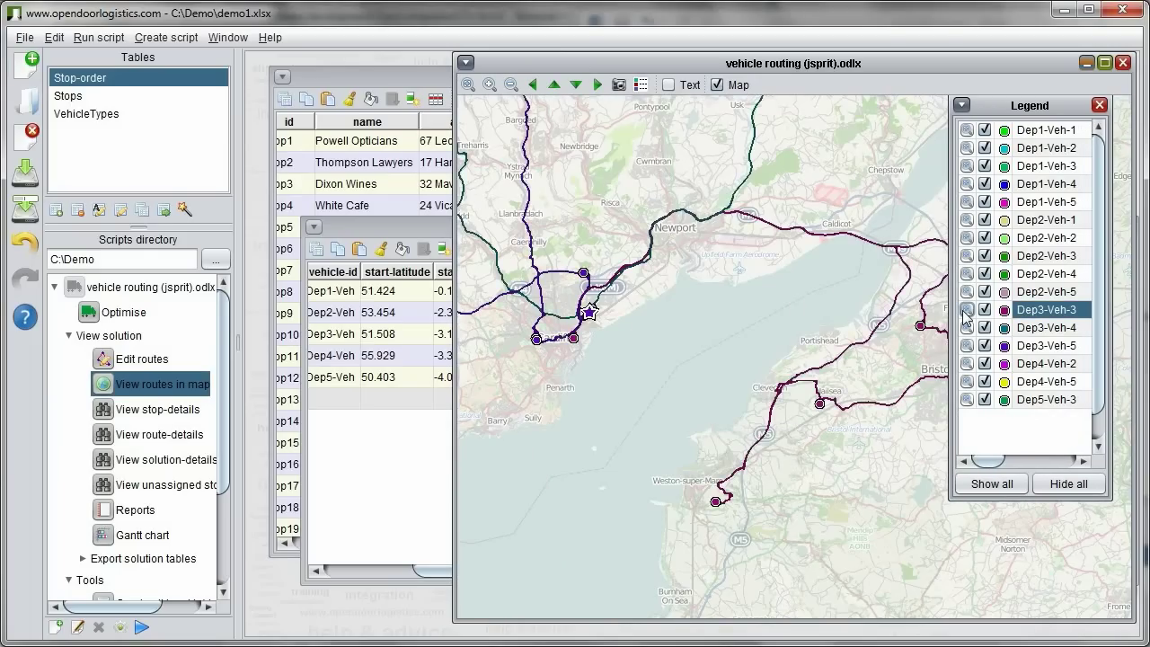
pyautogui.click(1067, 485)
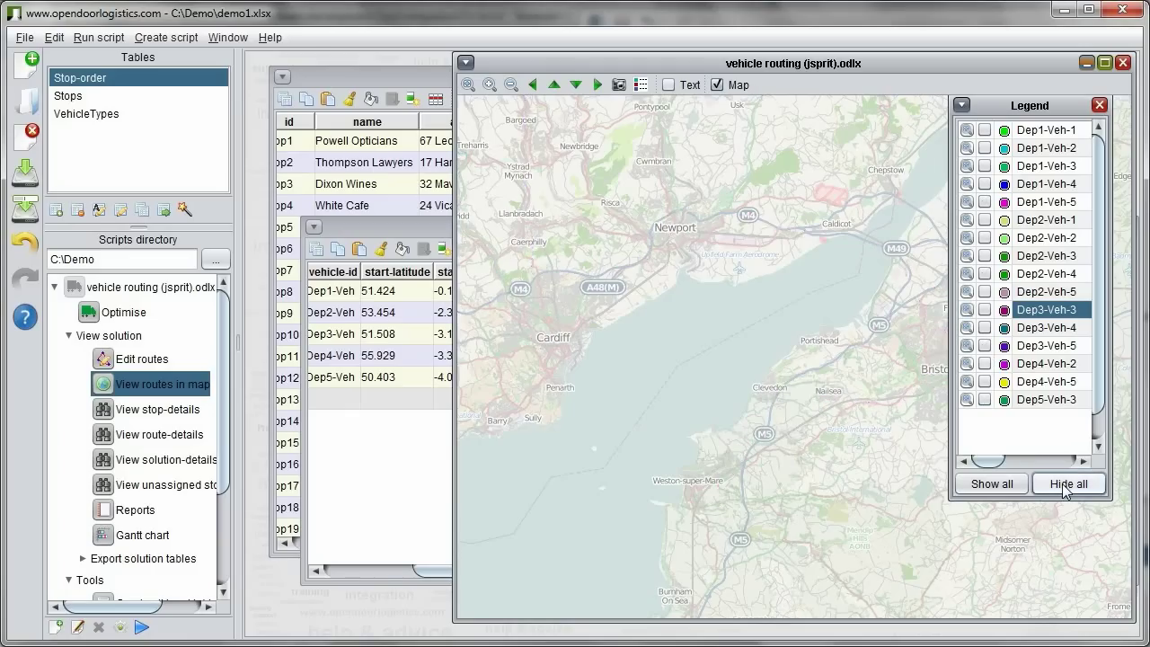
pyautogui.click(1013, 486)
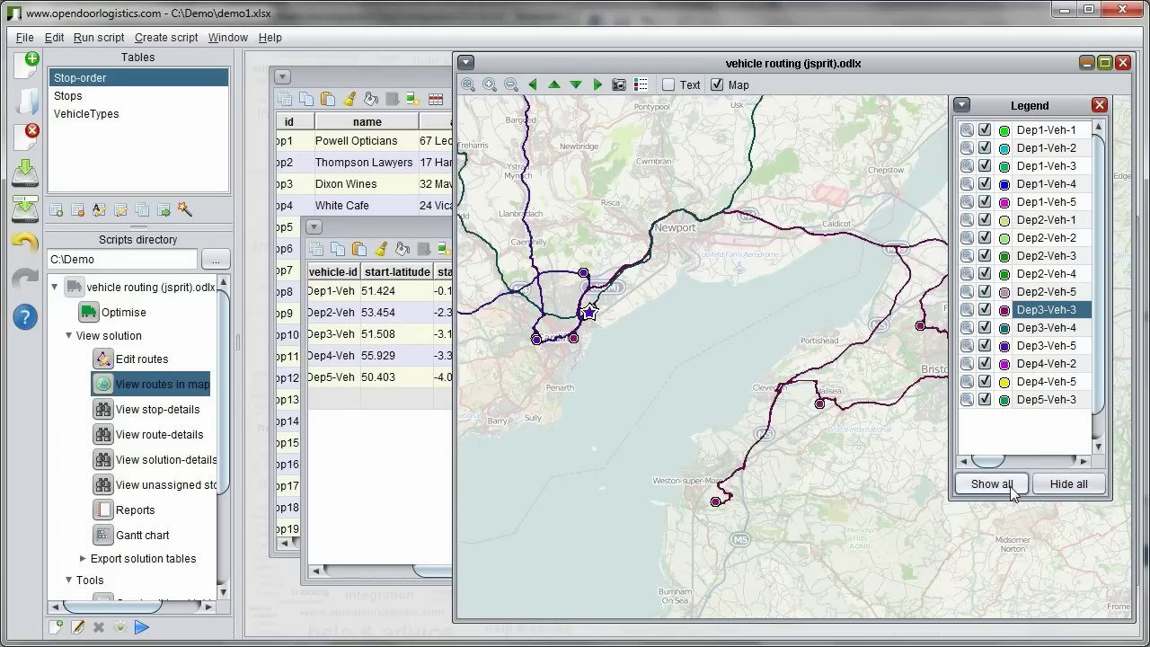
pyautogui.click(1063, 487)
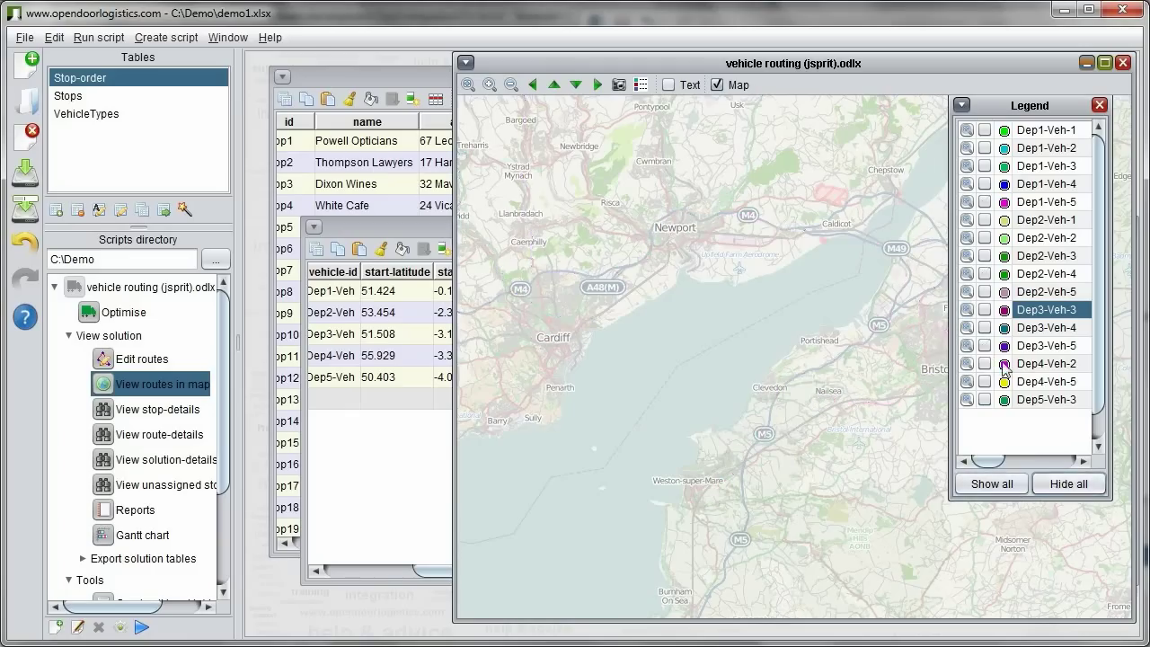
pyautogui.click(985, 309)
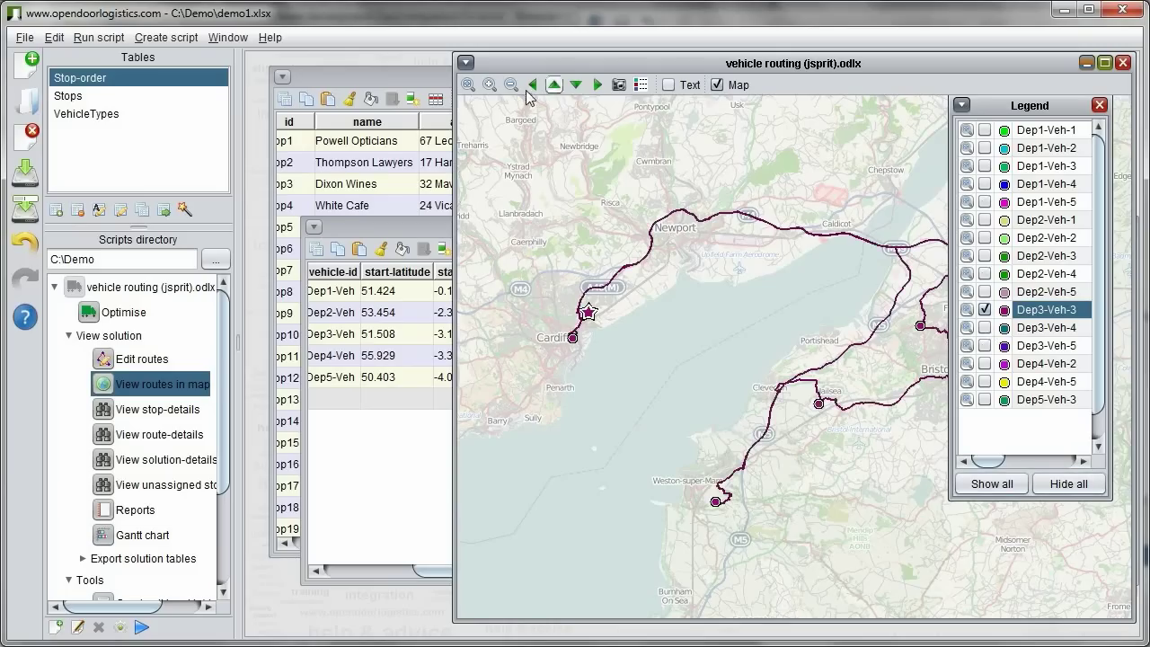
pyautogui.click(667, 84)
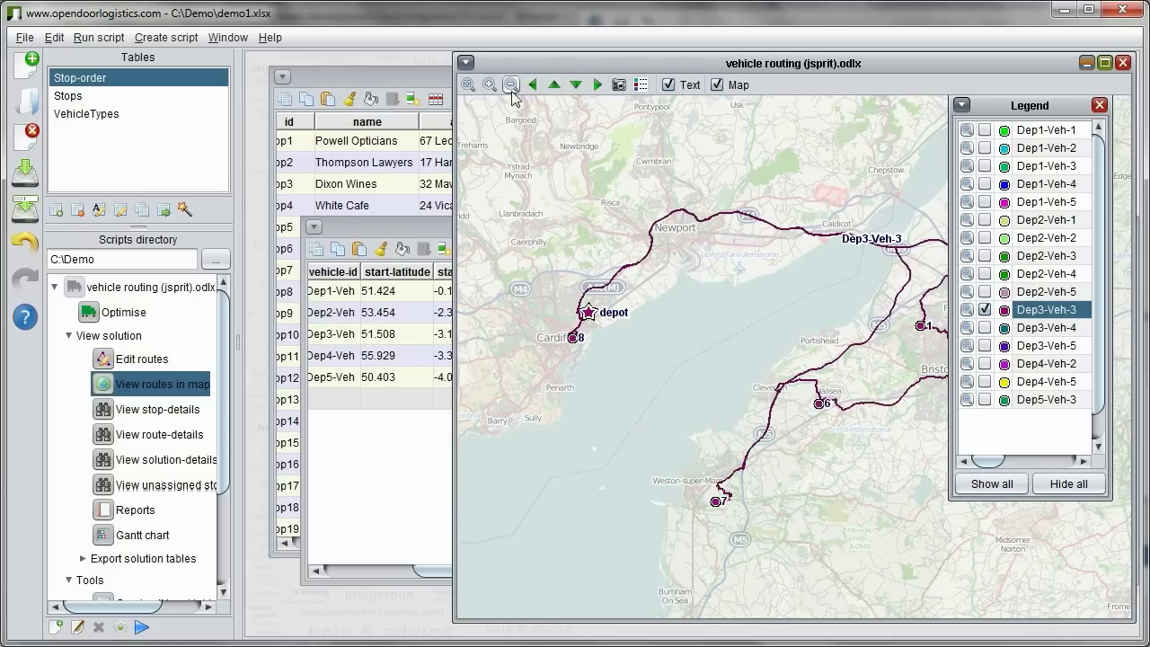
pyautogui.moveTo(709, 274); pyautogui.dragTo(619, 220)
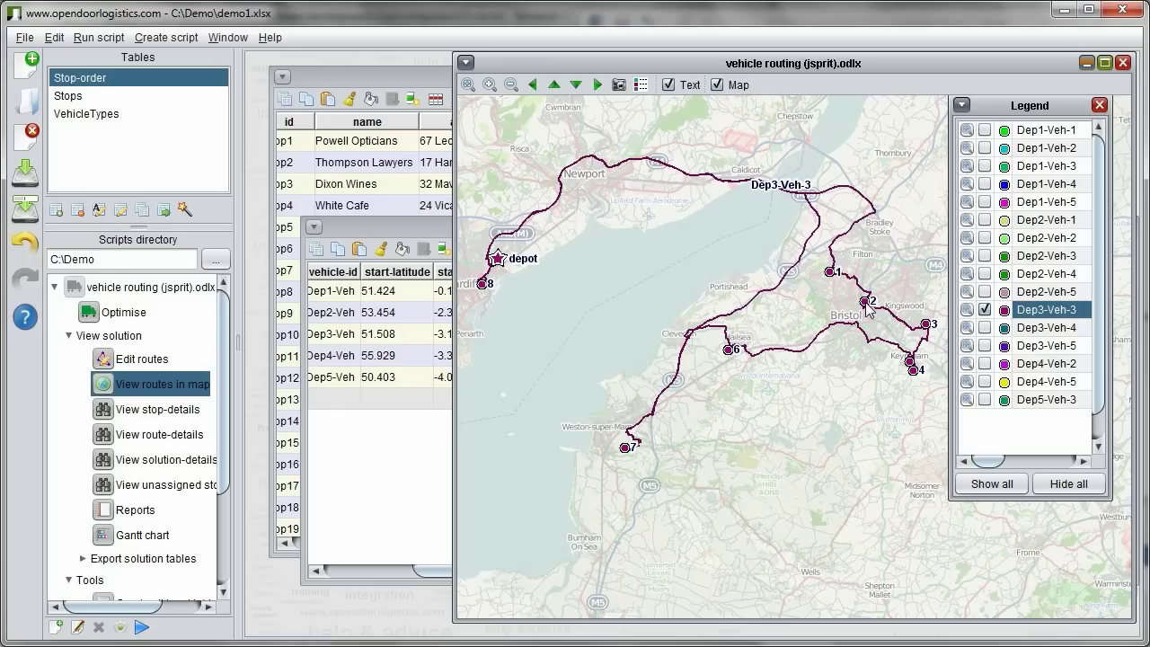
# Step: Check the arrival times and addresses of stops 2, 3, 4 and 6, then zoom in
pyautogui.moveTo(866, 305)
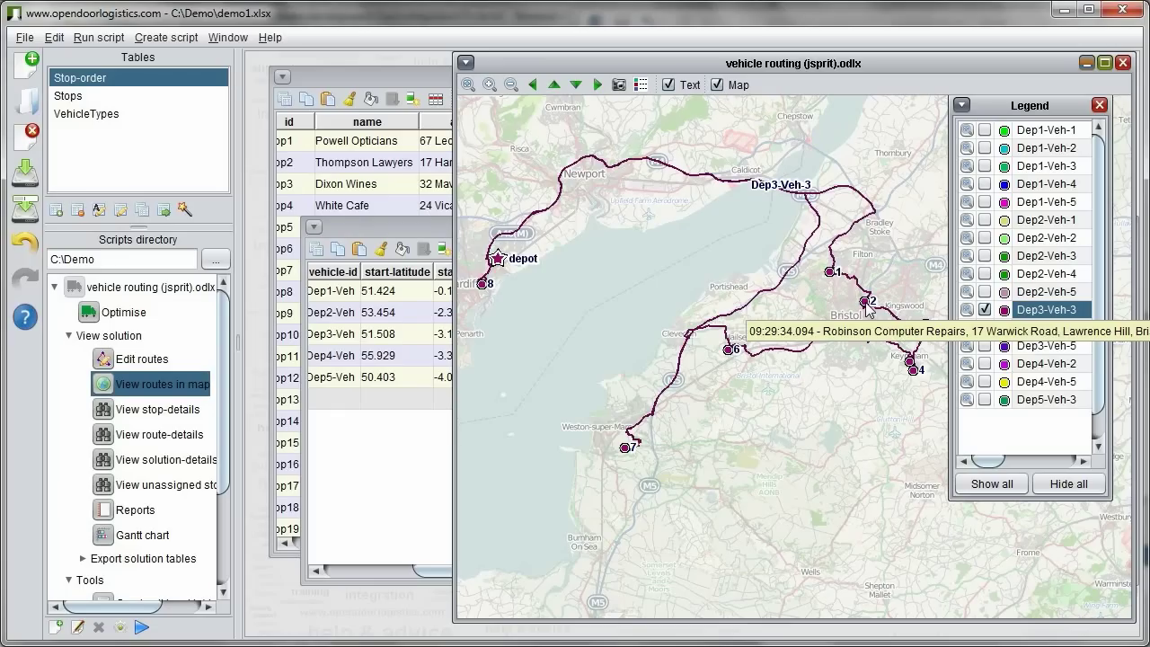
pyautogui.moveTo(927, 329)
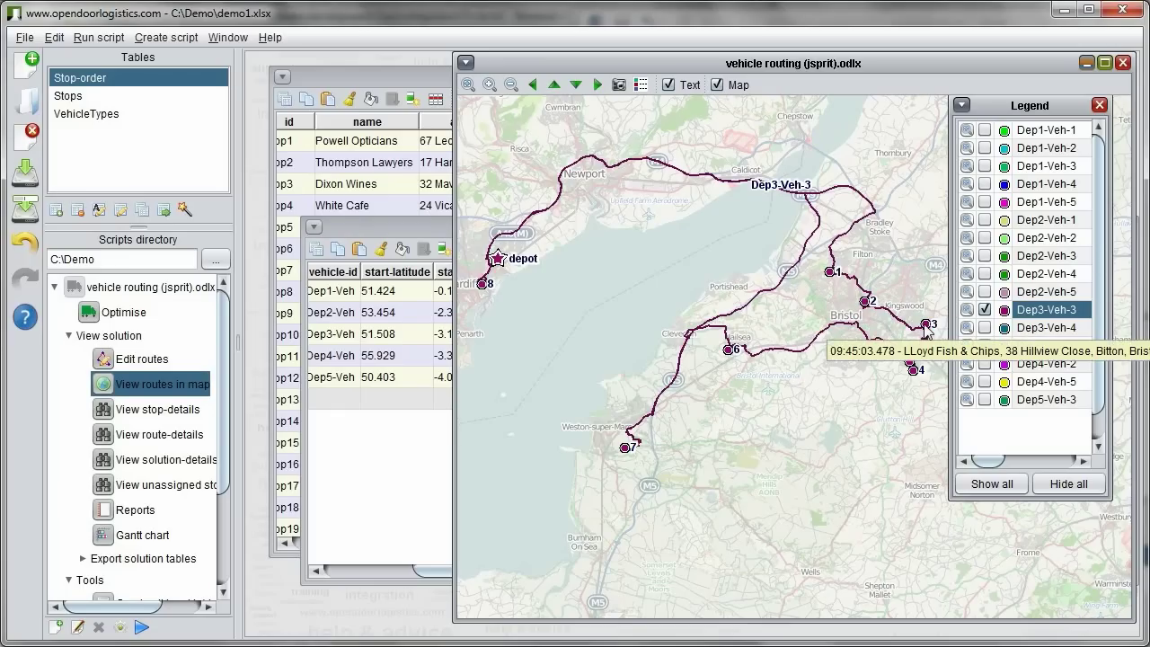
pyautogui.moveTo(910, 364)
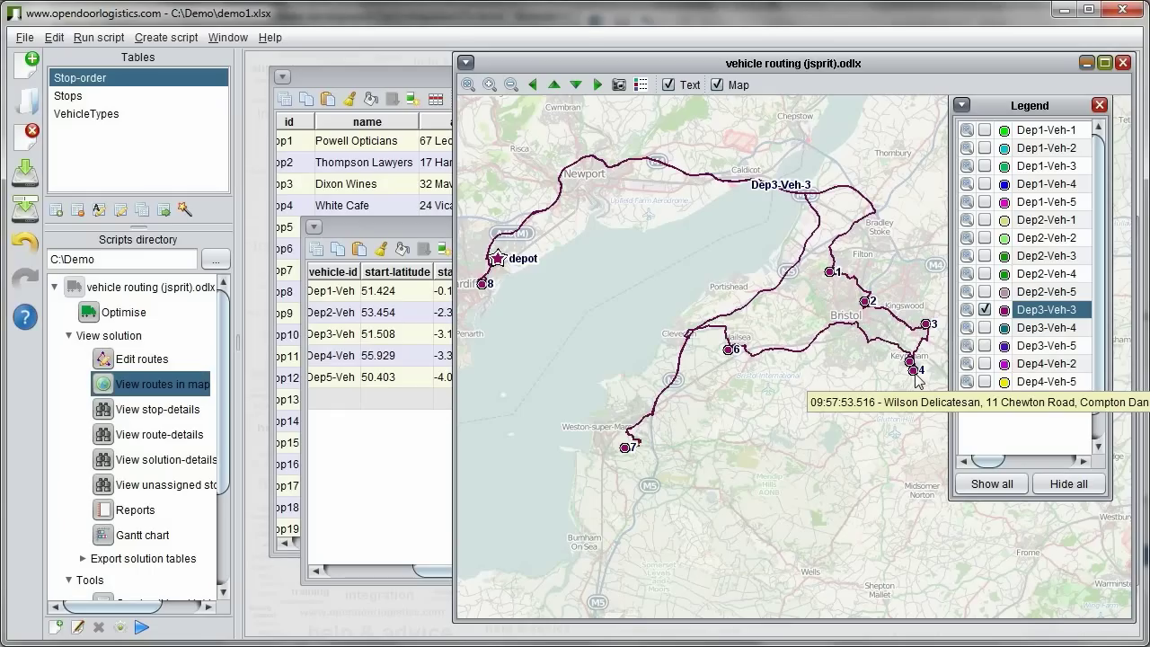
pyautogui.moveTo(730, 354)
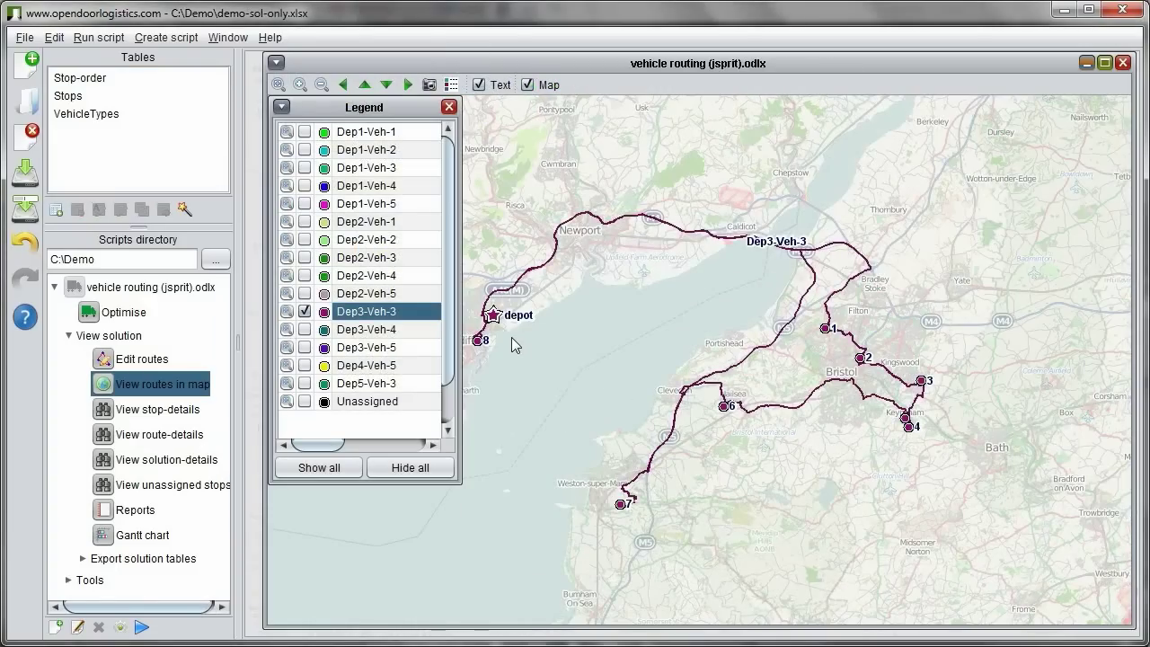
pyautogui.scroll(1, 531, 341)
pyautogui.scroll(1, 543, 322)
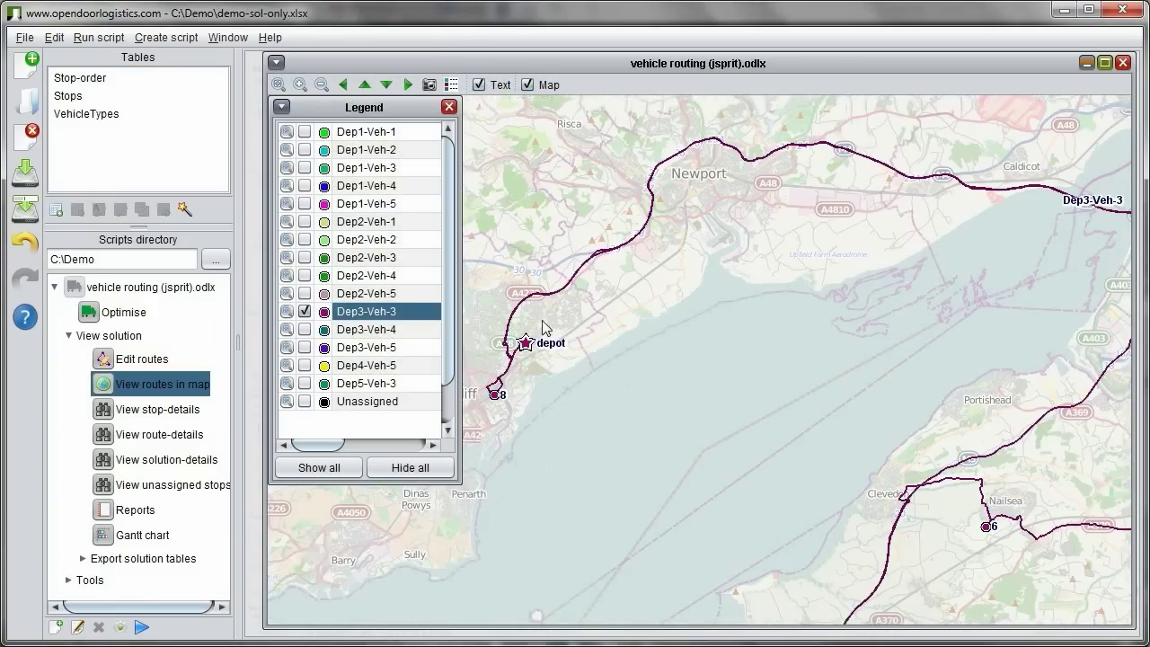
pyautogui.scroll(2, 549, 328)
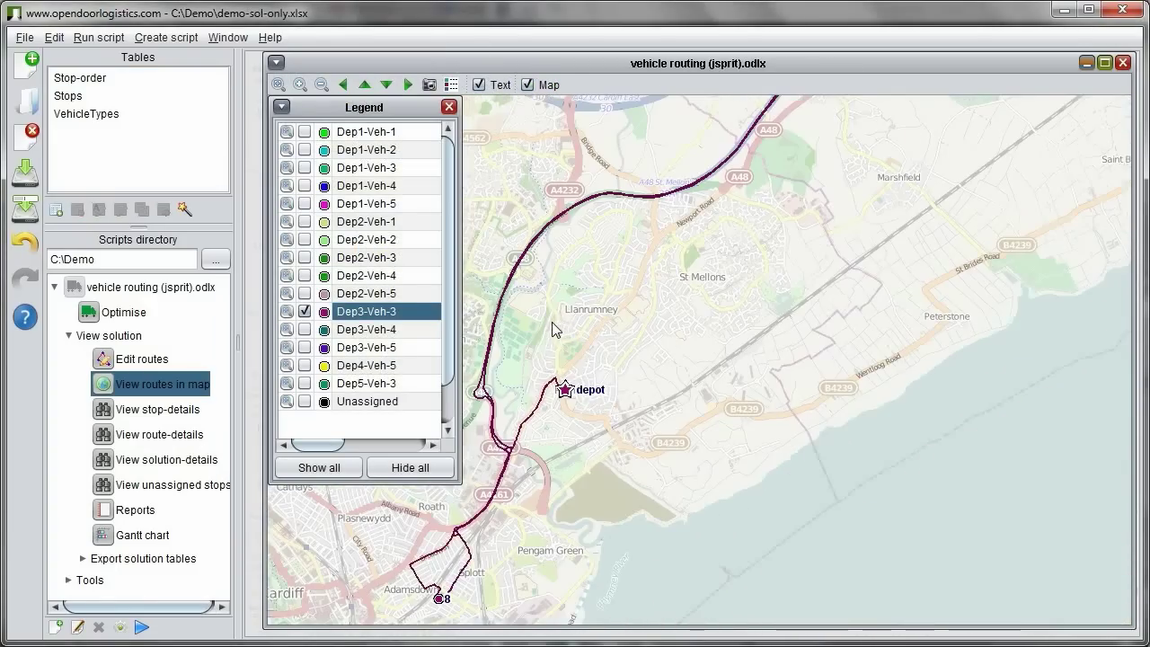
pyautogui.scroll(1, 557, 328)
pyautogui.scroll(2, 569, 324)
pyautogui.scroll(1, 675, 341)
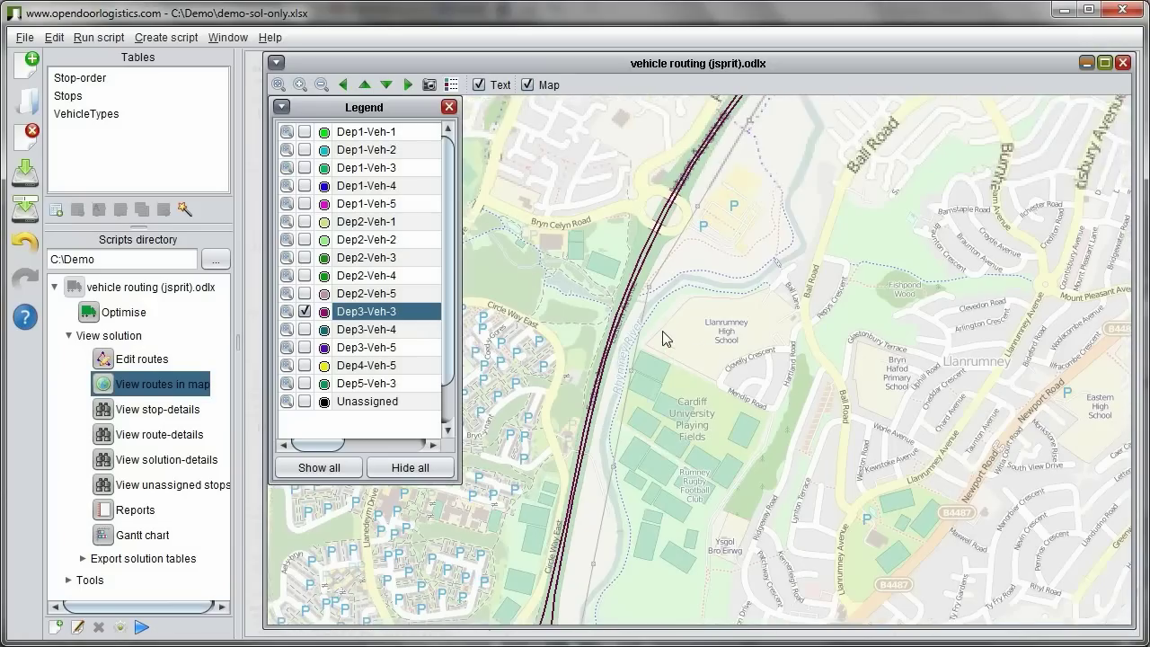
# Step: Follow the route east along the A48 and zoom in on the streets around stop 6
pyautogui.moveTo(654, 324); pyautogui.dragTo(594, 465)
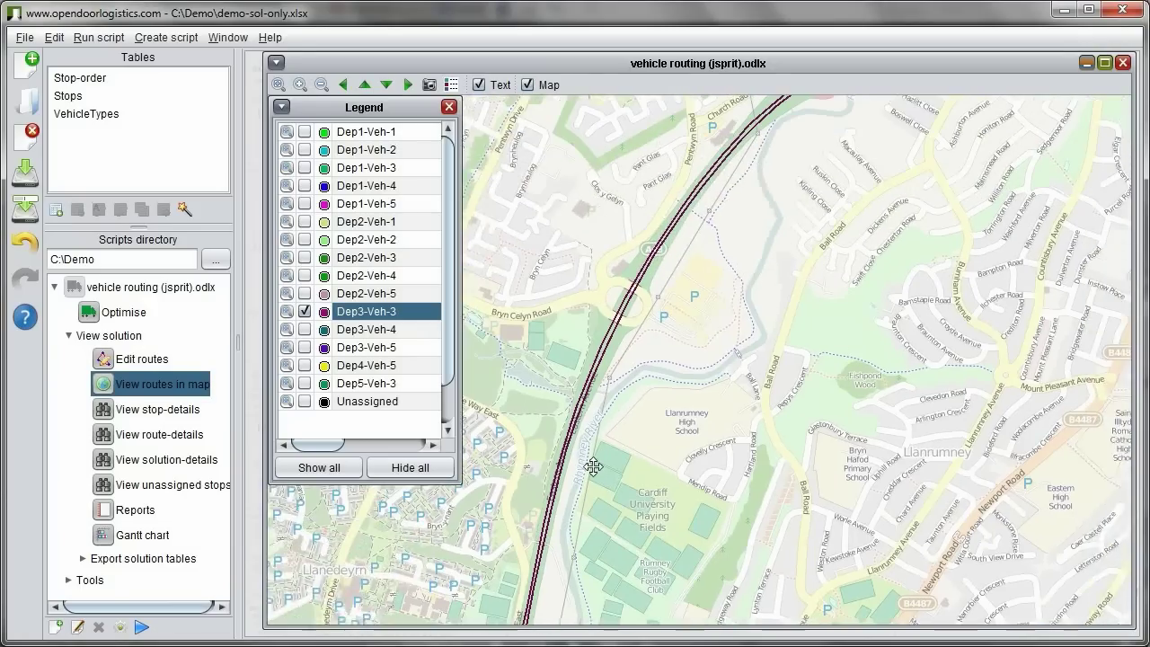
pyautogui.scroll(-1, 593, 465)
pyautogui.scroll(1, 987, 266)
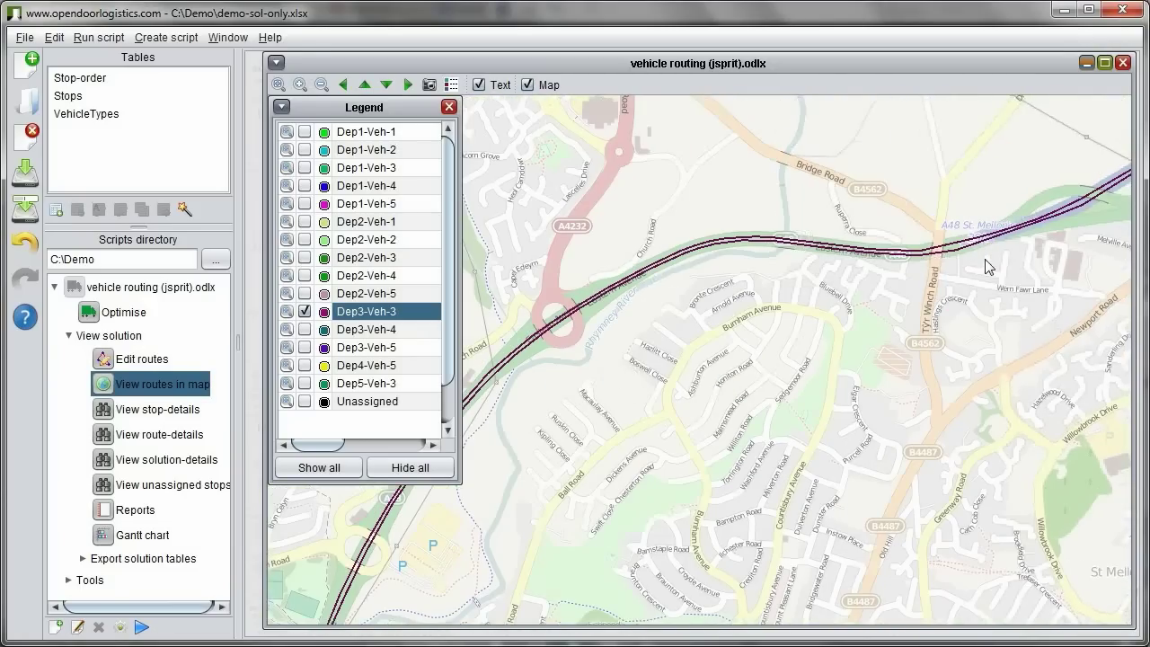
pyautogui.moveTo(850, 301); pyautogui.dragTo(711, 336)
pyautogui.moveTo(829, 343); pyautogui.dragTo(785, 236)
pyautogui.scroll(-1, 868, 331)
pyautogui.scroll(-1, 867, 330)
pyautogui.scroll(-1, 867, 330)
pyautogui.moveTo(917, 372); pyautogui.dragTo(845, 291)
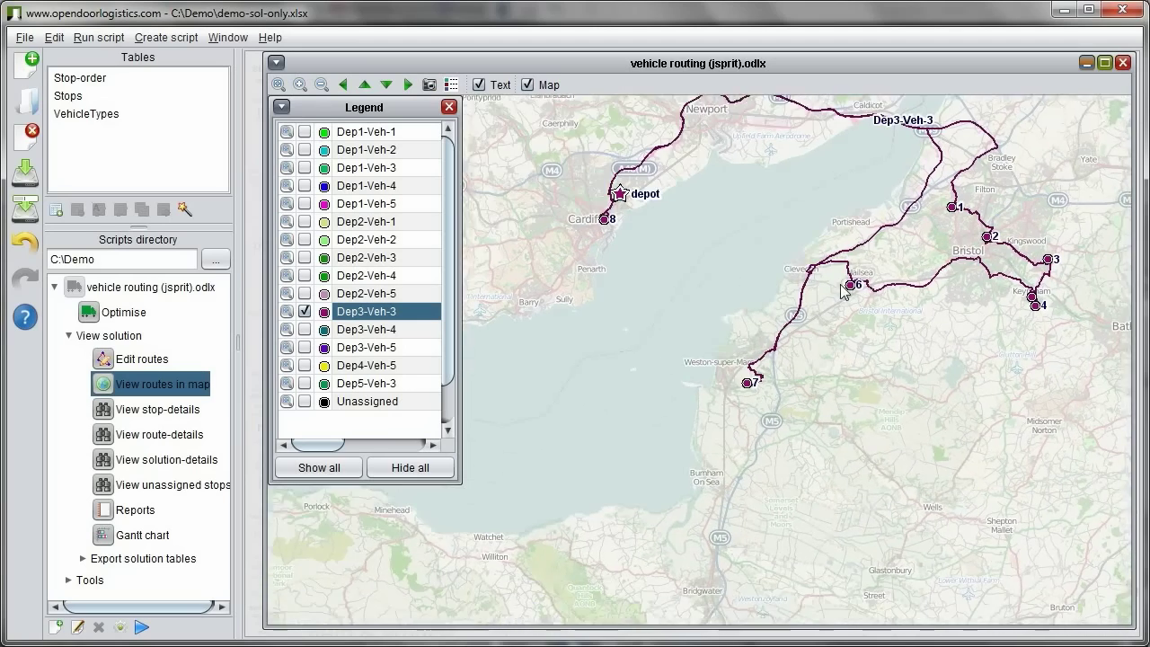
pyautogui.scroll(3, 844, 290)
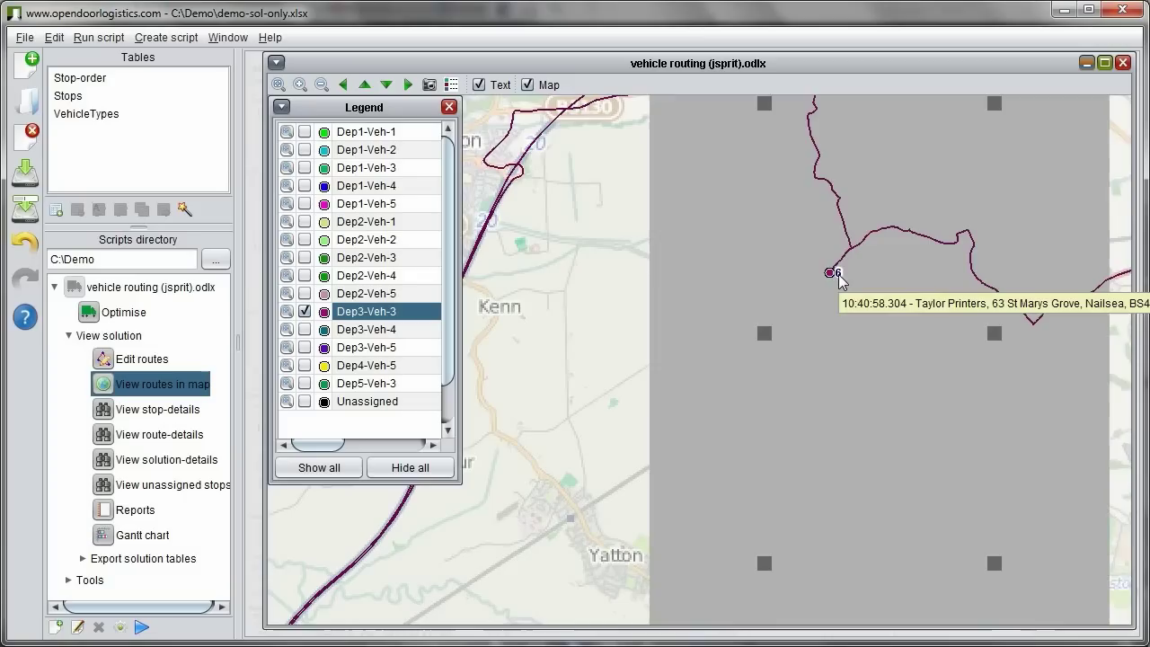
pyautogui.scroll(1, 834, 275)
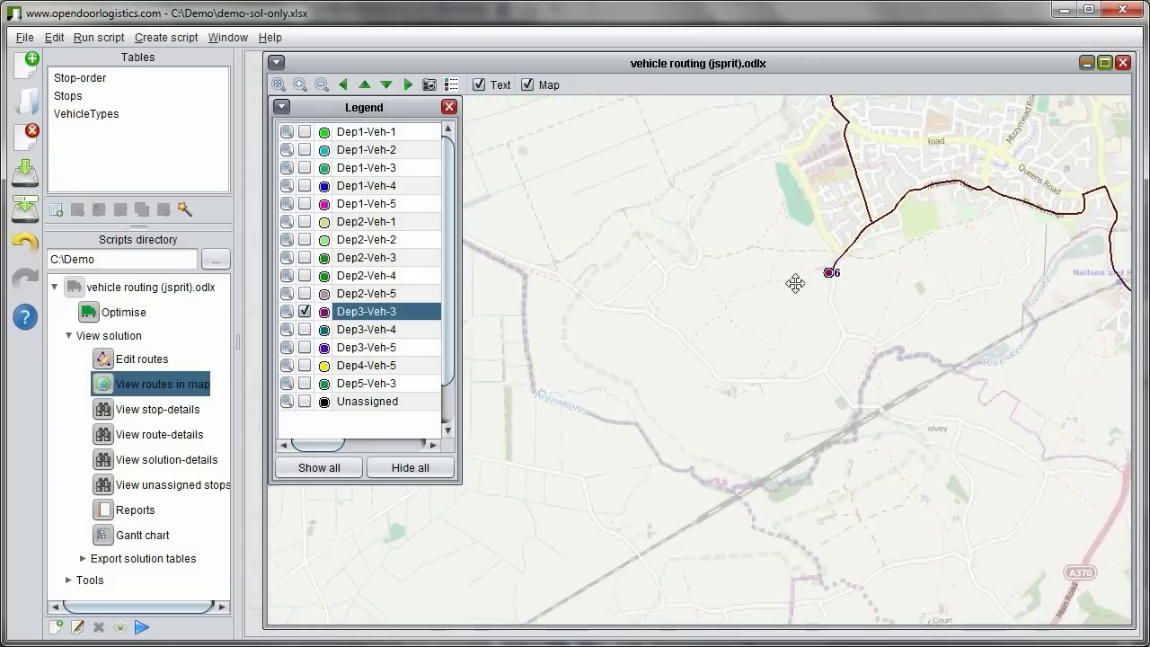
pyautogui.scroll(2, 800, 289)
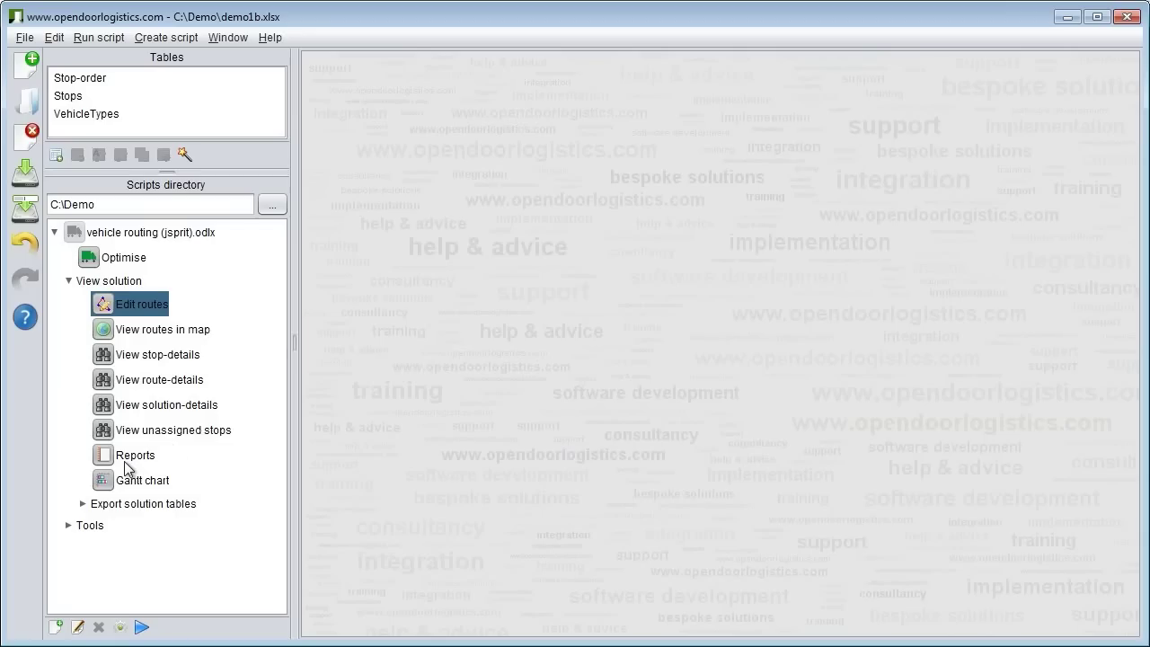
pyautogui.click(105, 486)
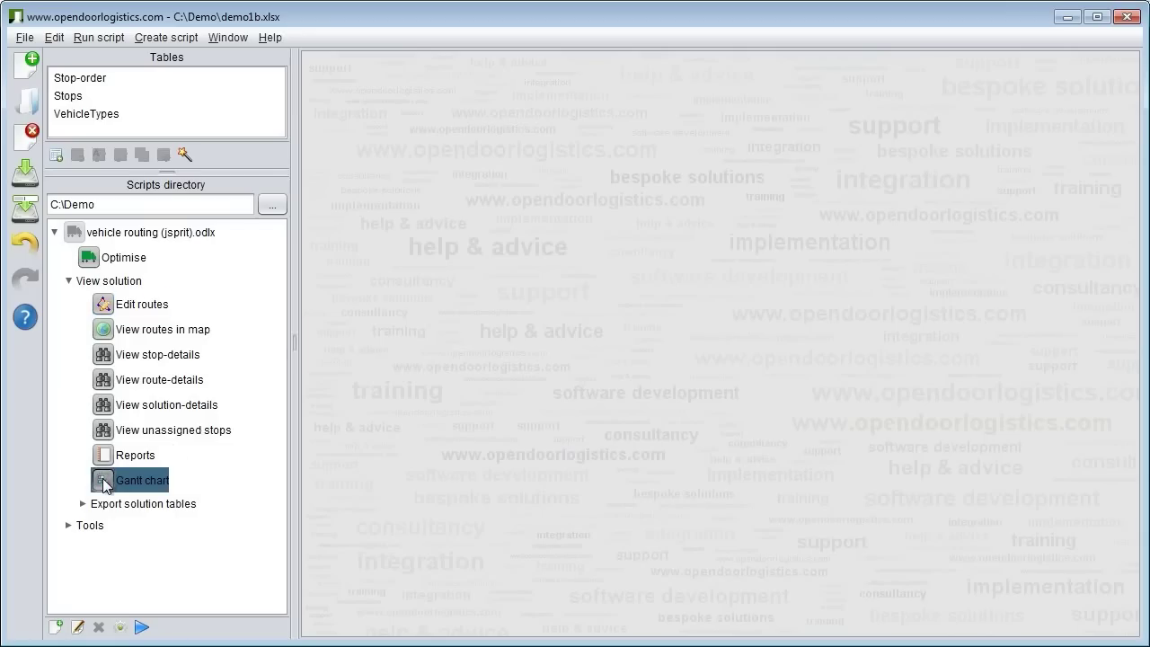
pyautogui.doubleClick(104, 485)
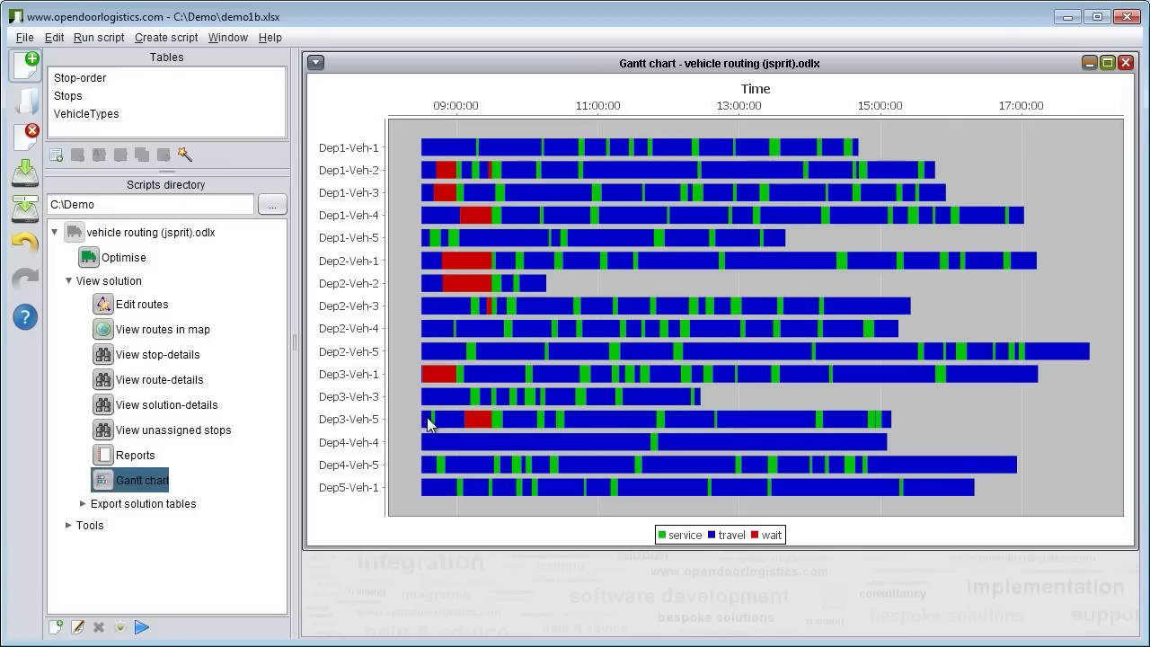
pyautogui.moveTo(427, 425)
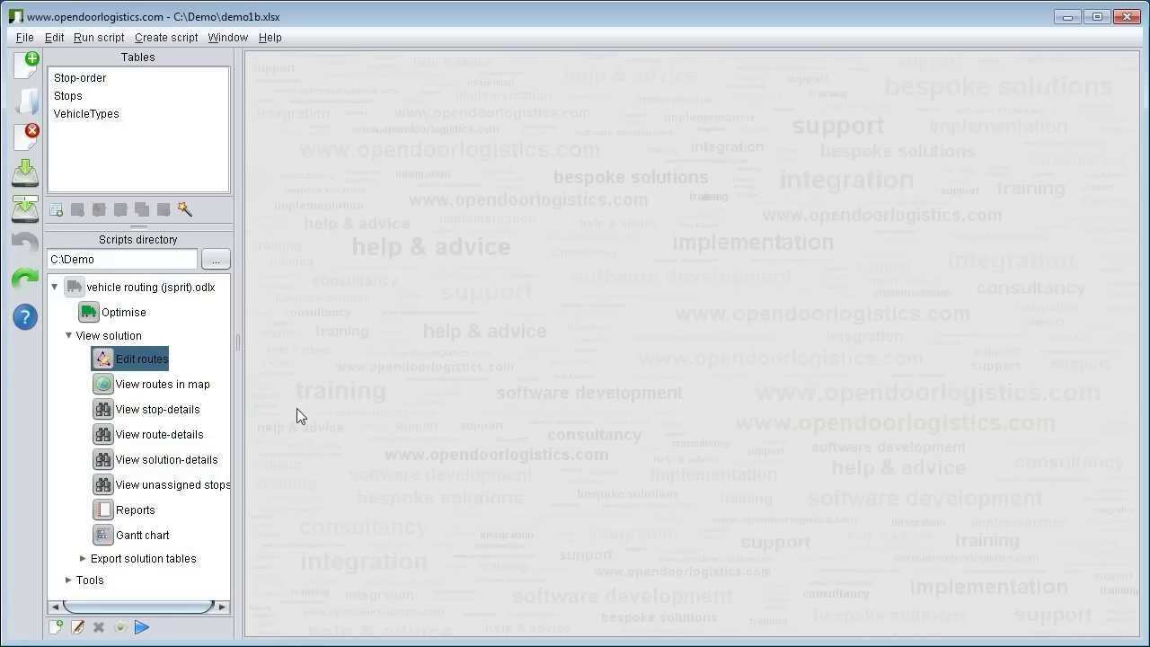
# Step: Open the route map and the Edit routes view, then tile them side by side
pyautogui.click(108, 392)
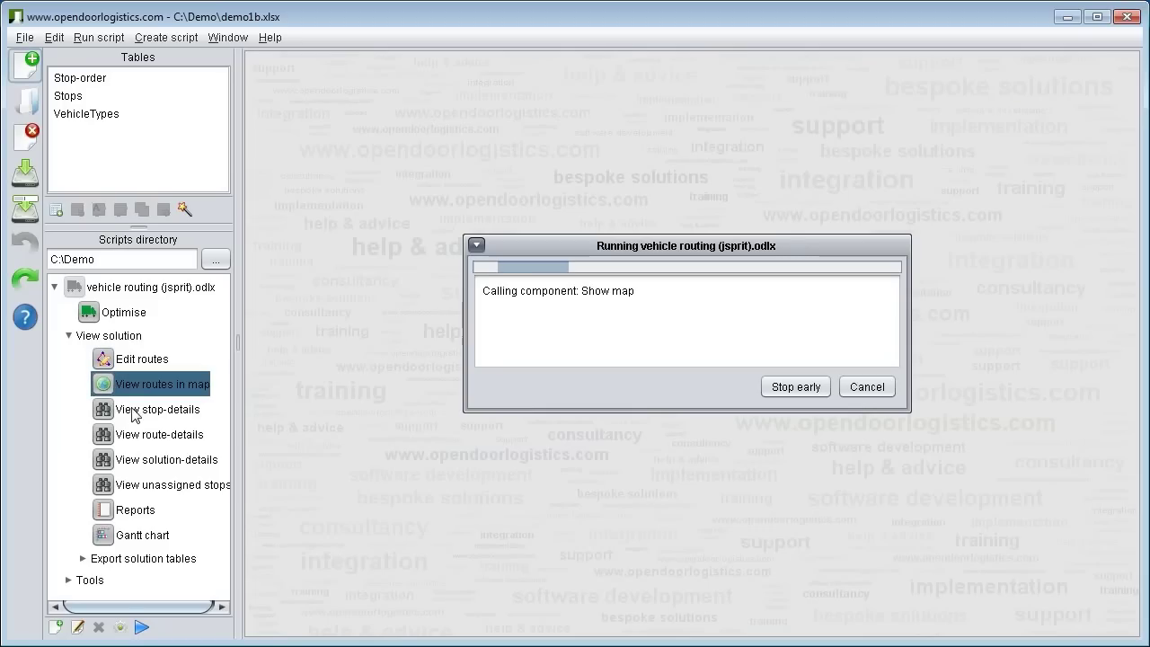
pyautogui.click(103, 359)
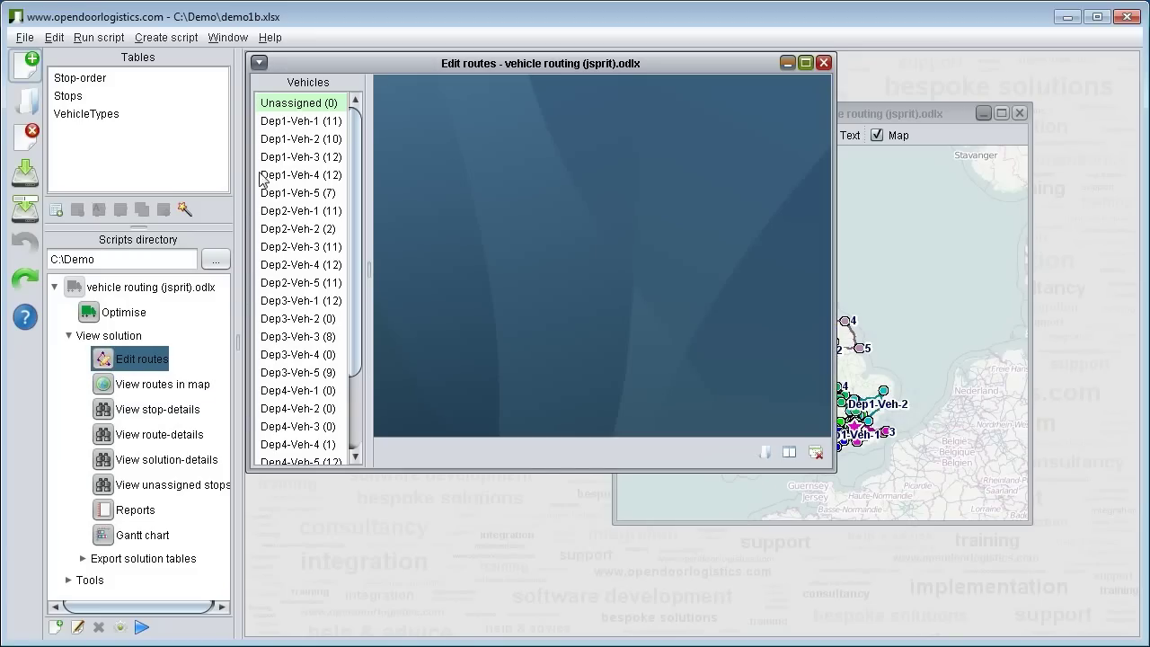
pyautogui.click(229, 38)
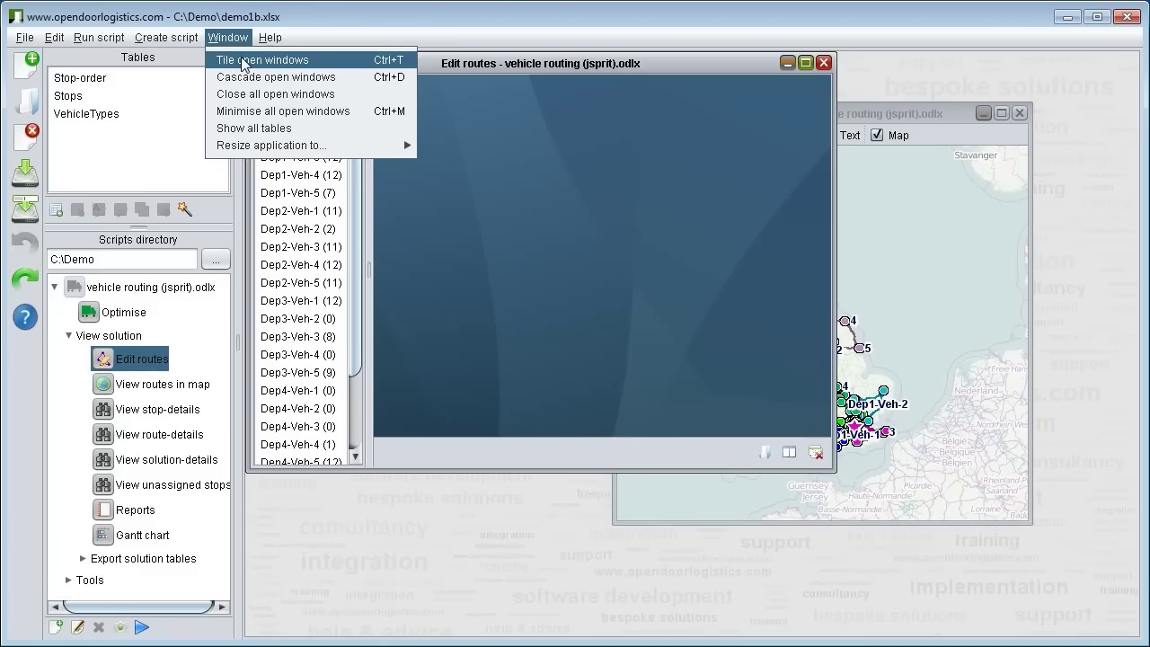
pyautogui.click(242, 61)
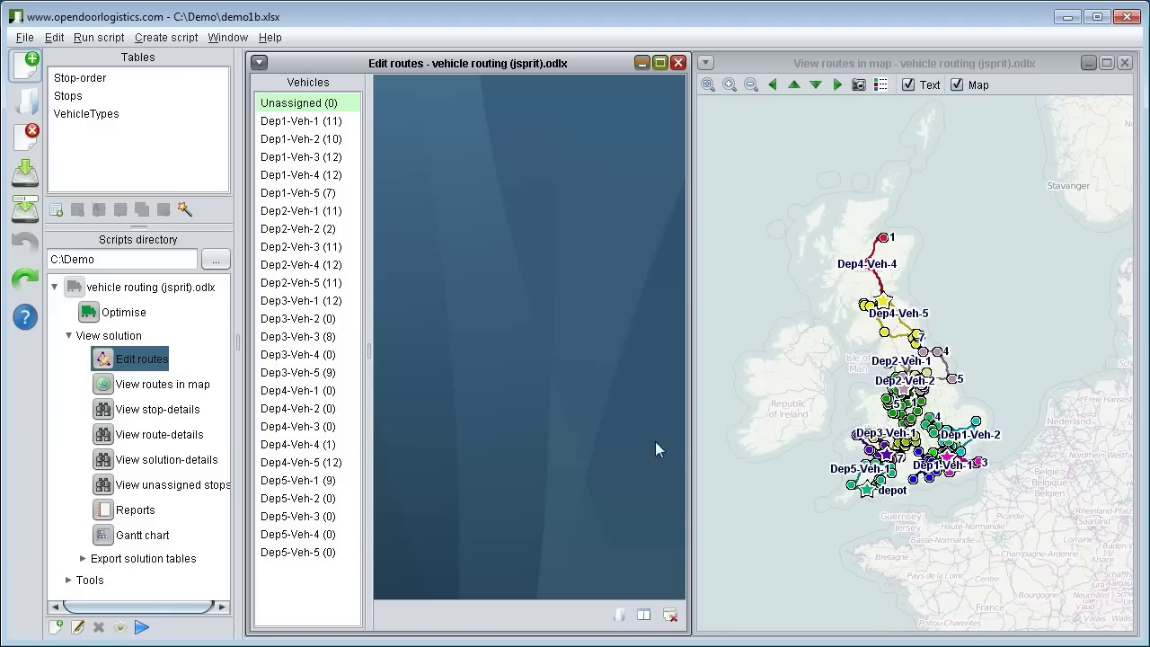
# Step: Pan and zoom the map in on Scotland around the Dep4-Veh-4 and Dep4-Veh-5 routes
pyautogui.moveTo(766, 344); pyautogui.dragTo(801, 365)
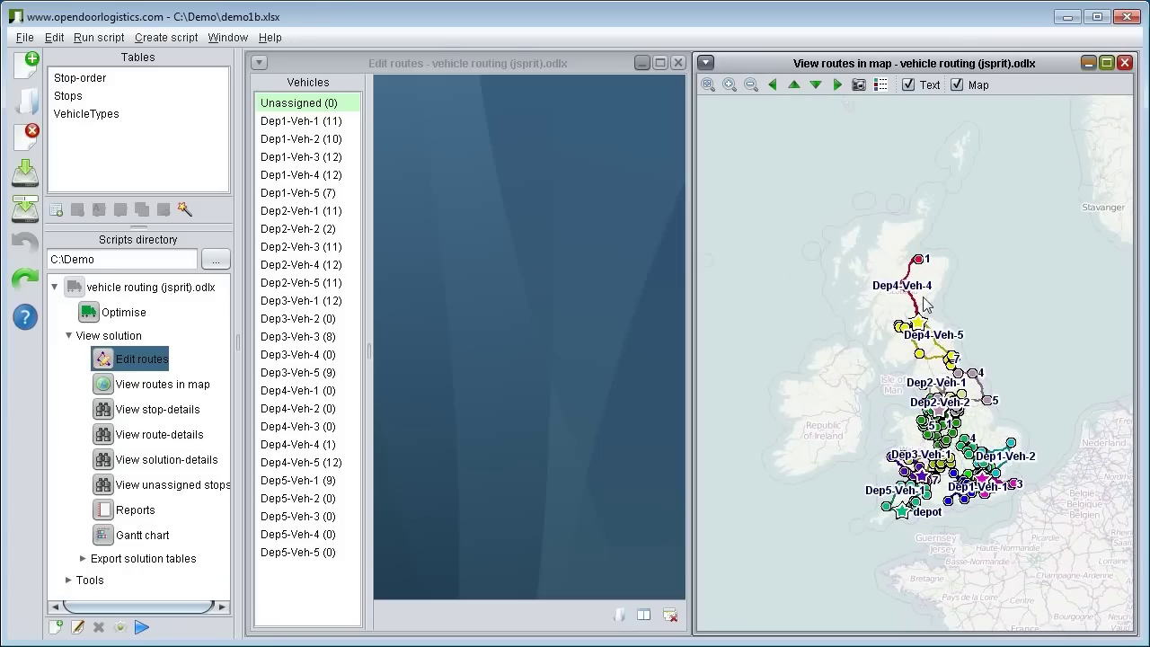
pyautogui.scroll(1, 924, 299)
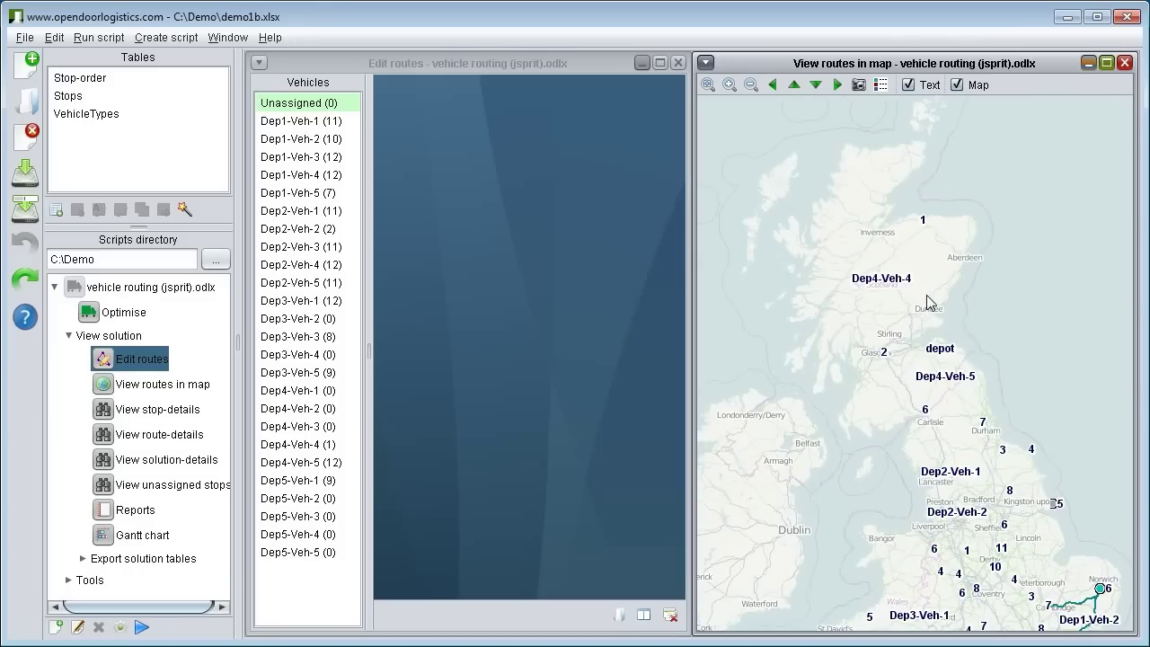
pyautogui.scroll(1, 938, 300)
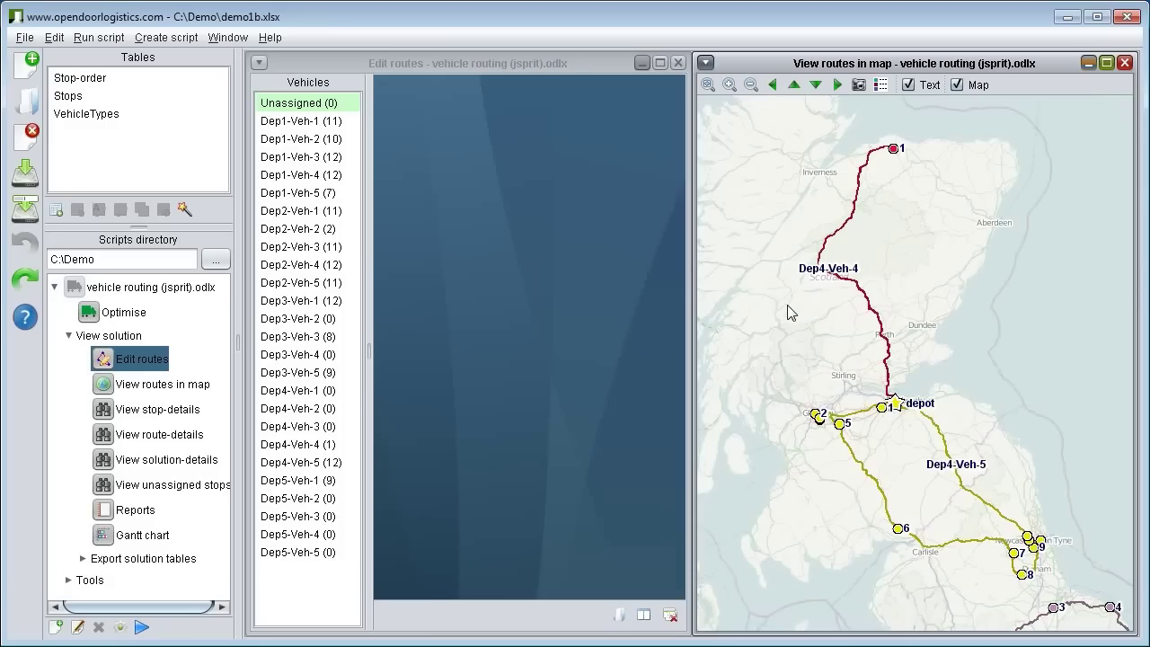
pyautogui.moveTo(797, 310); pyautogui.dragTo(836, 337)
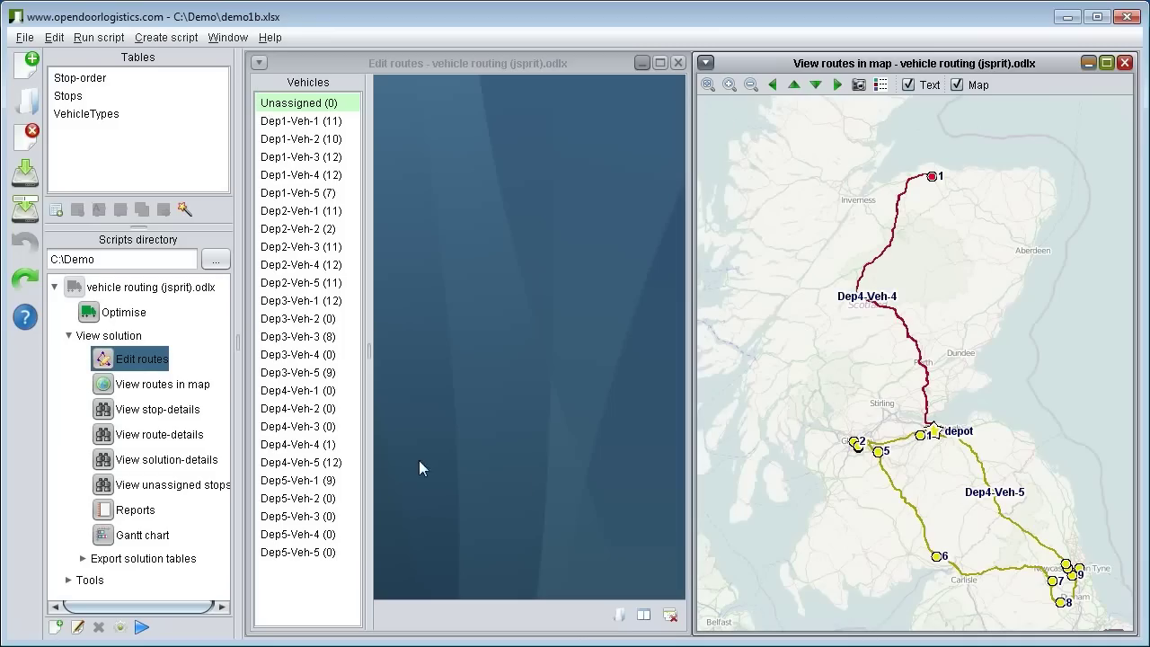
# Step: Open and resize the Dep4-Veh-4 stop list, then delete Stop91 from the route
pyautogui.click(278, 446)
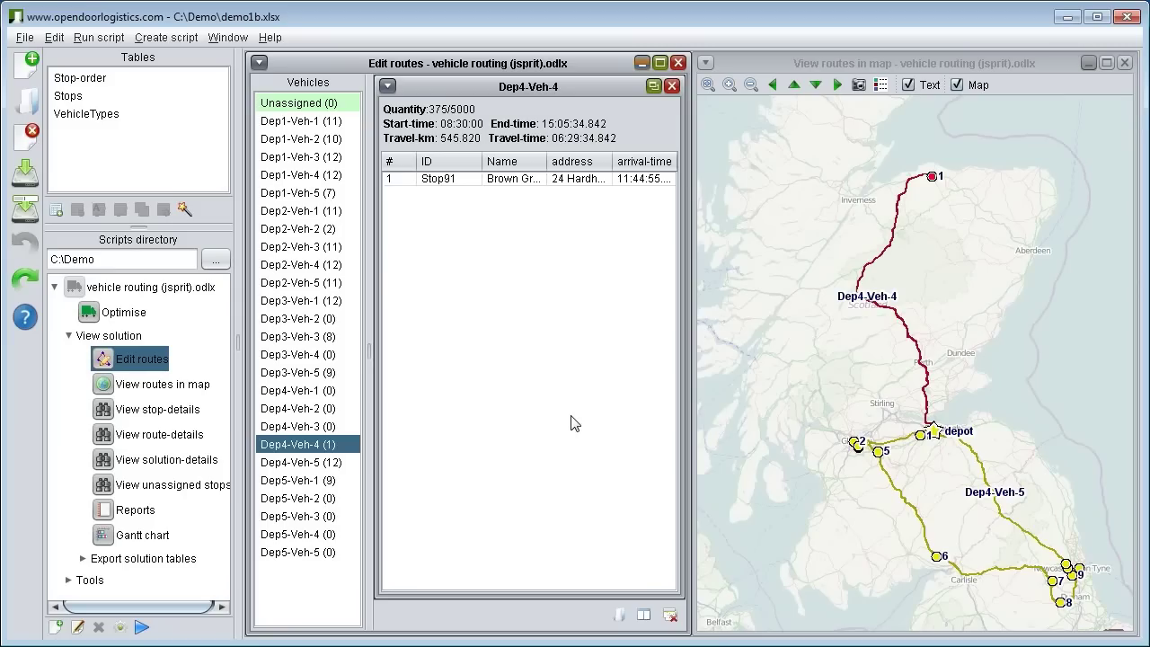
pyautogui.click(653, 85)
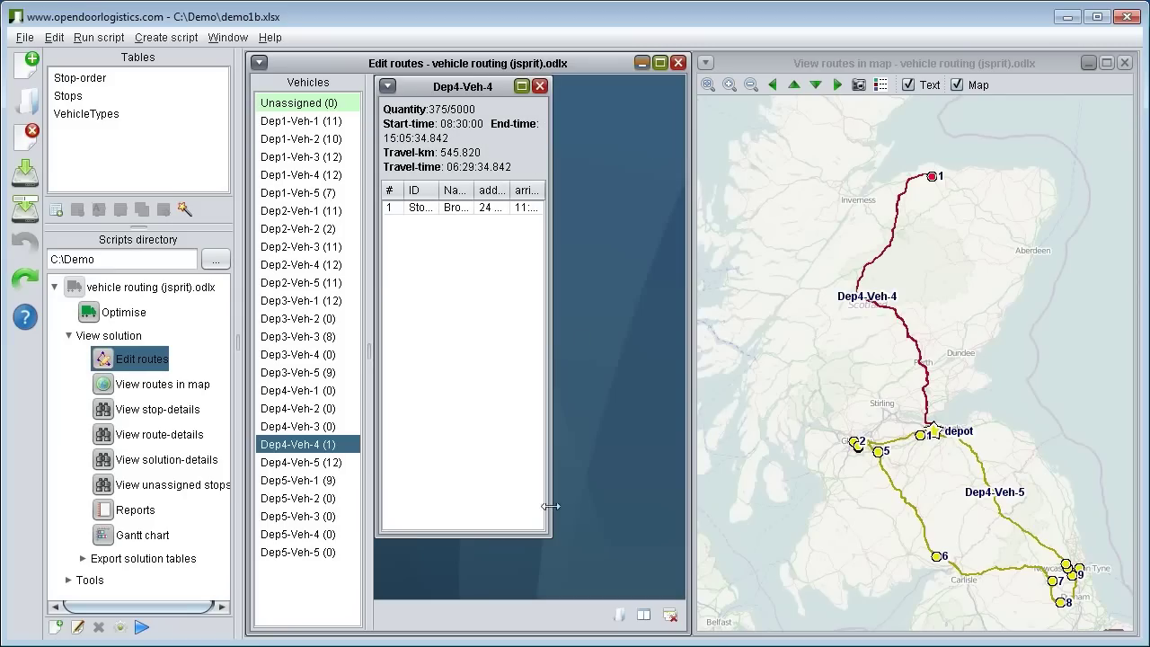
pyautogui.moveTo(542, 536); pyautogui.dragTo(657, 428)
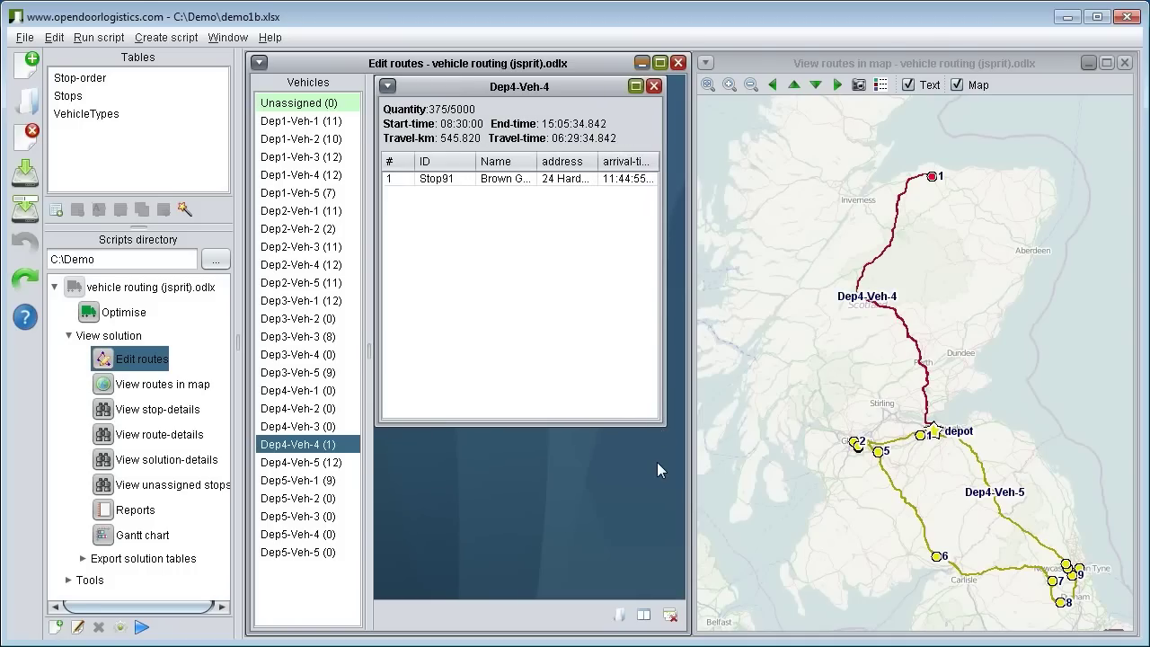
pyautogui.click(514, 185)
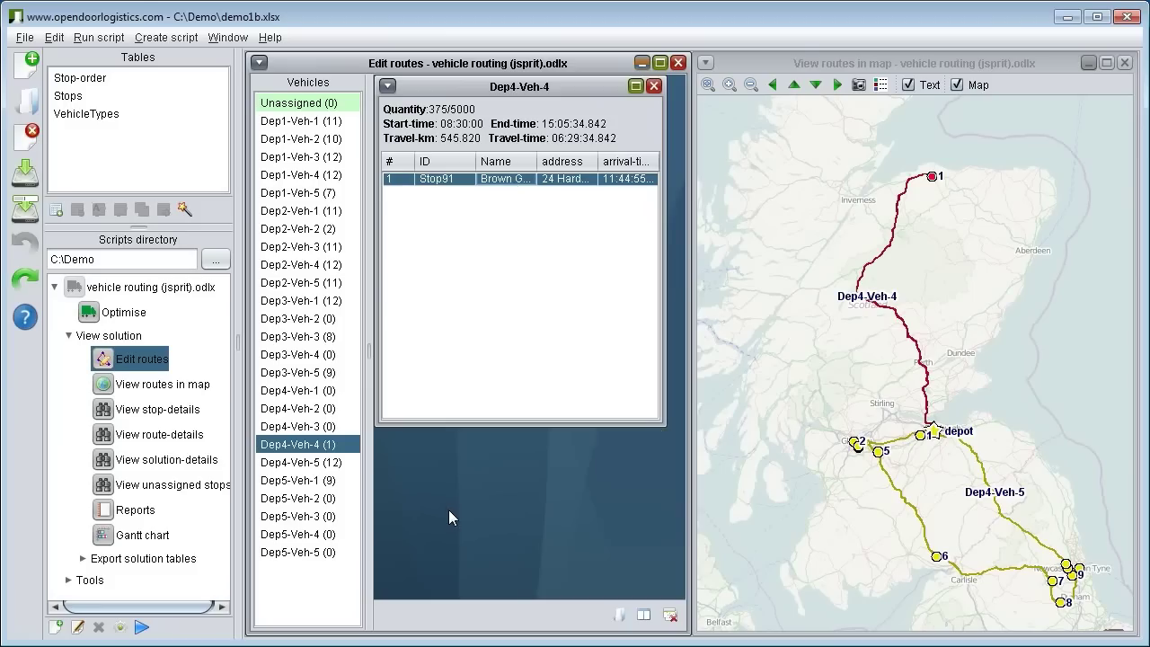
pyautogui.press('Delete')
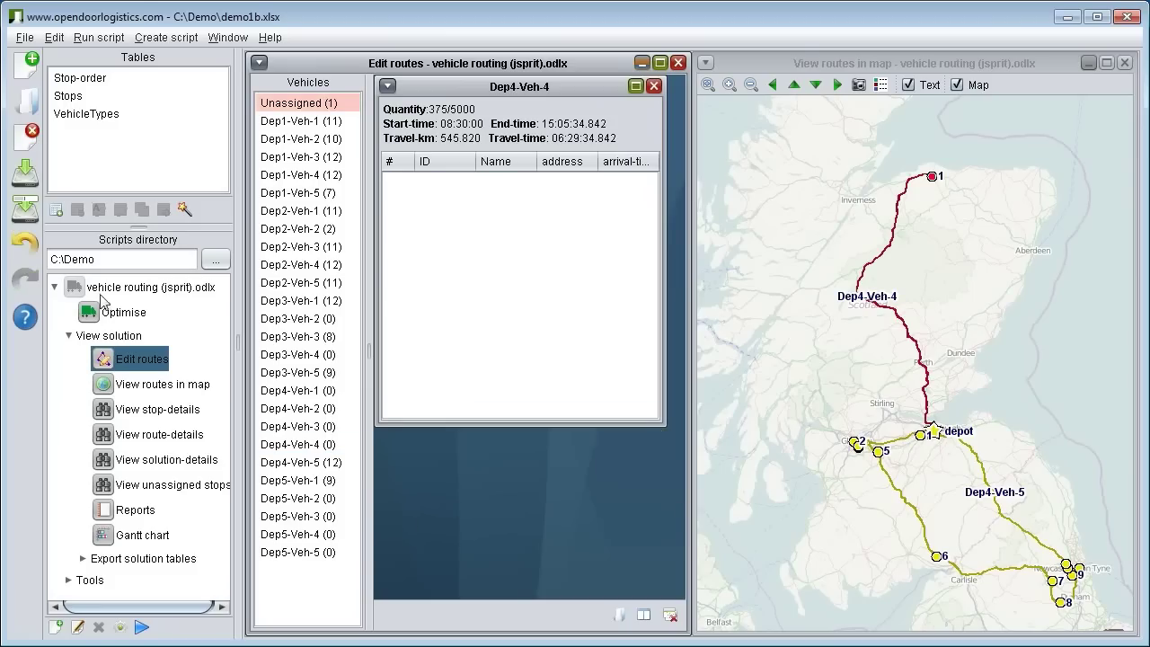
# Step: Undo and redo the removal, leaving Stop91 as the single unassigned stop
pyautogui.click(32, 243)
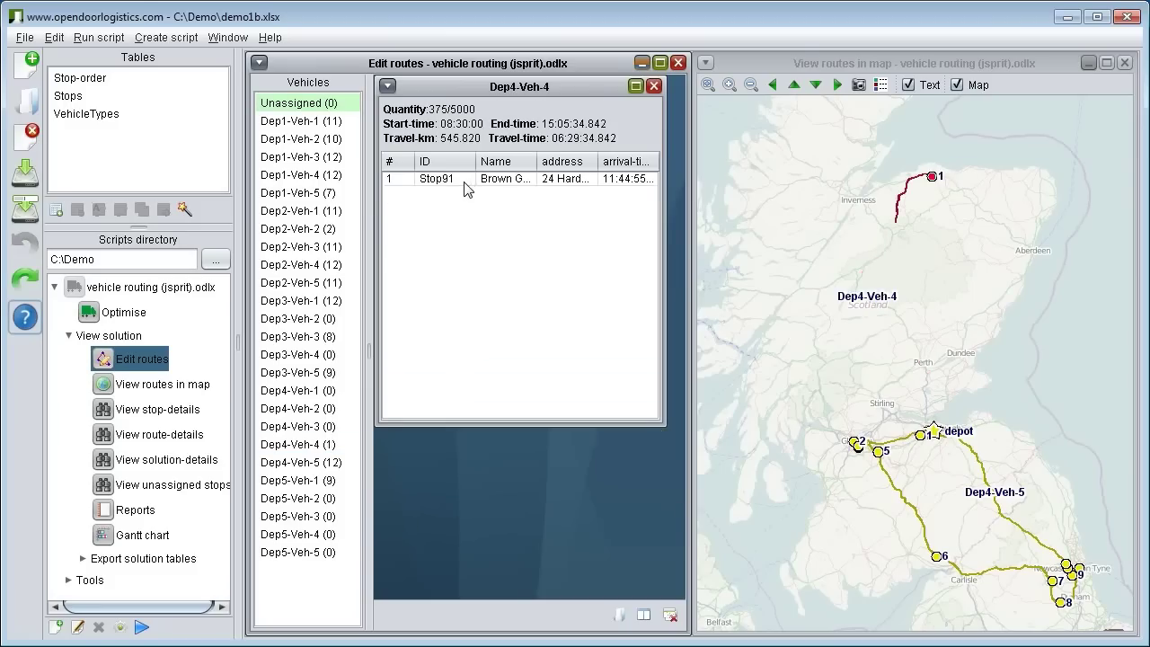
pyautogui.click(470, 184)
pyautogui.click(339, 122)
pyautogui.click(332, 104)
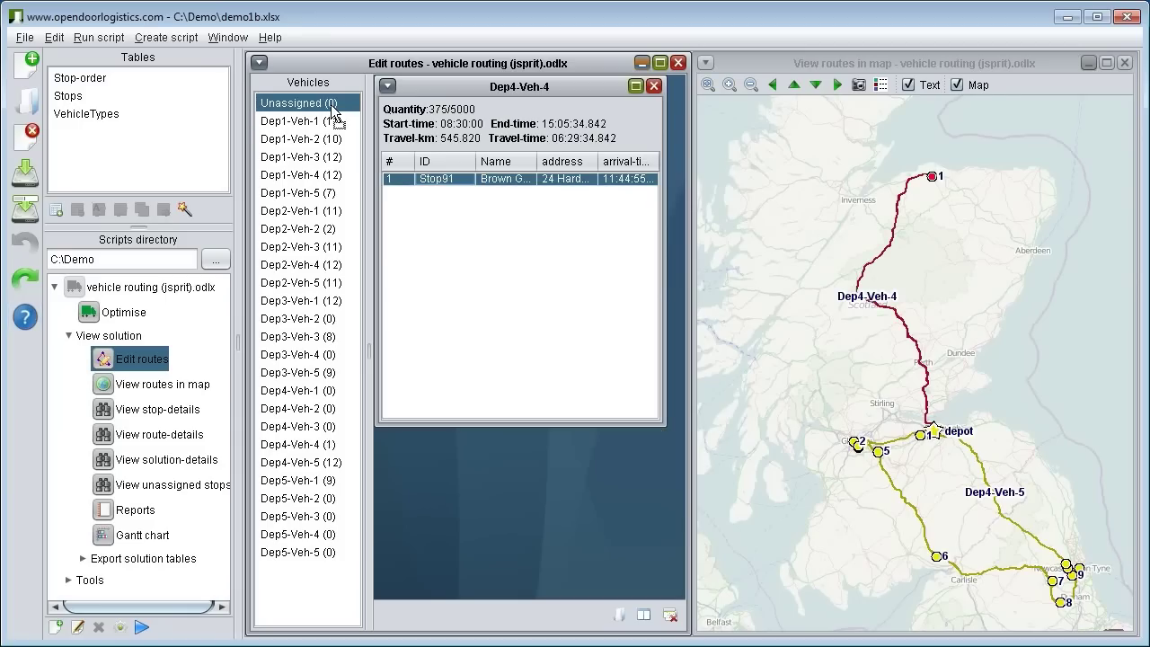
pyautogui.hotkey('ctrl', 'y')
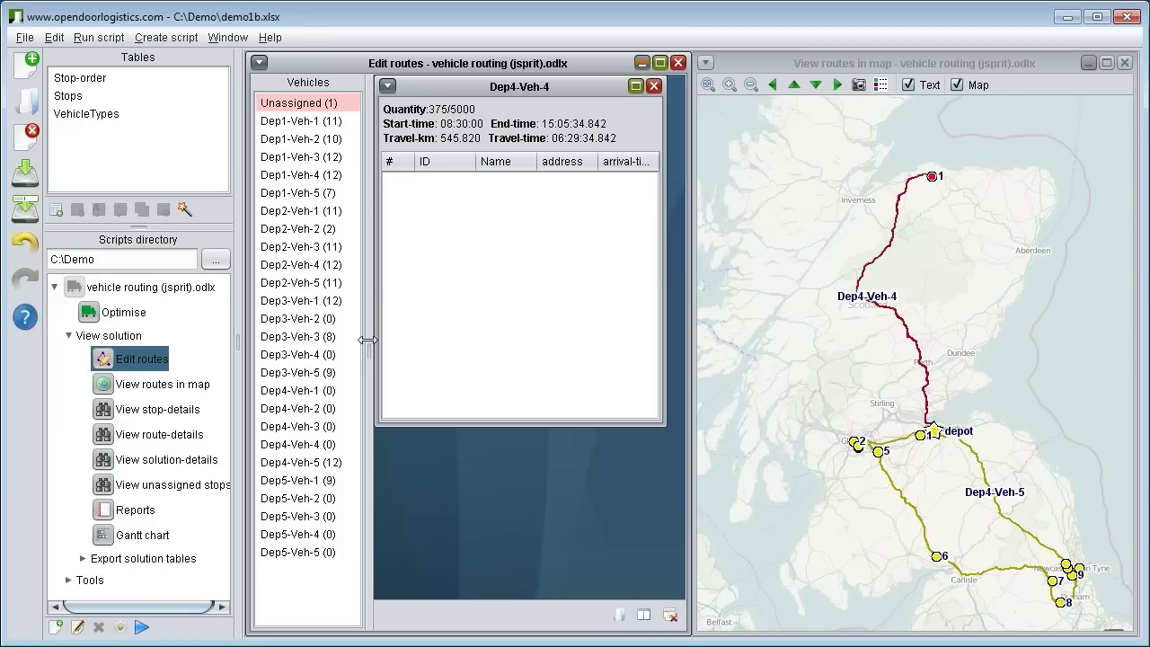
pyautogui.click(24, 251)
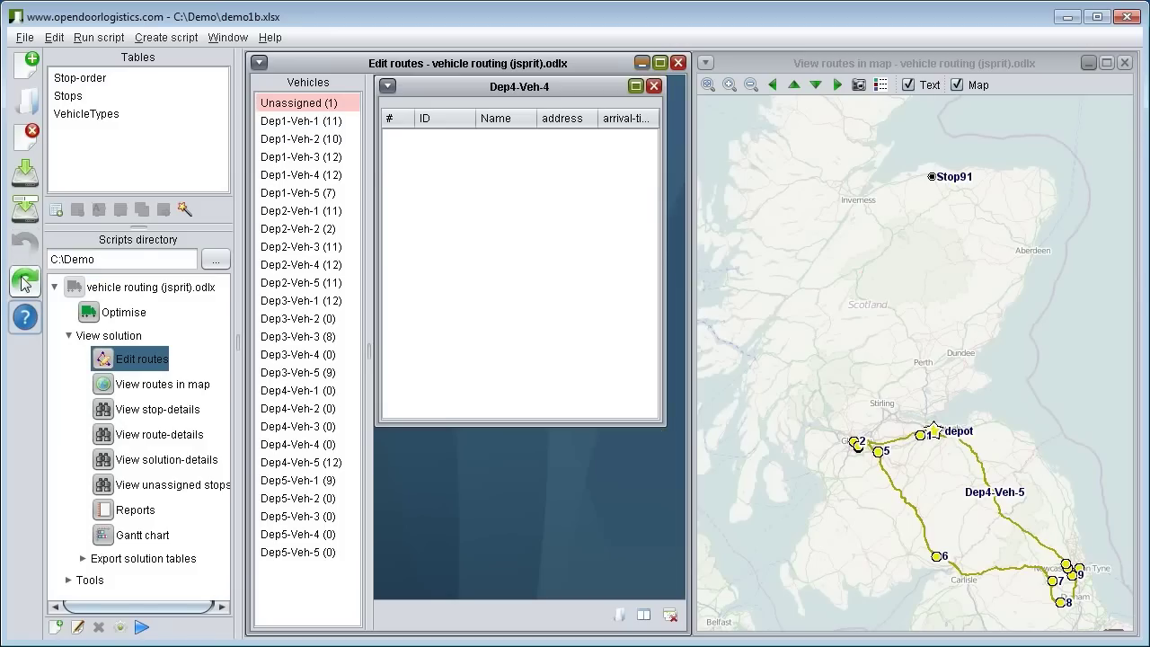
pyautogui.click(24, 282)
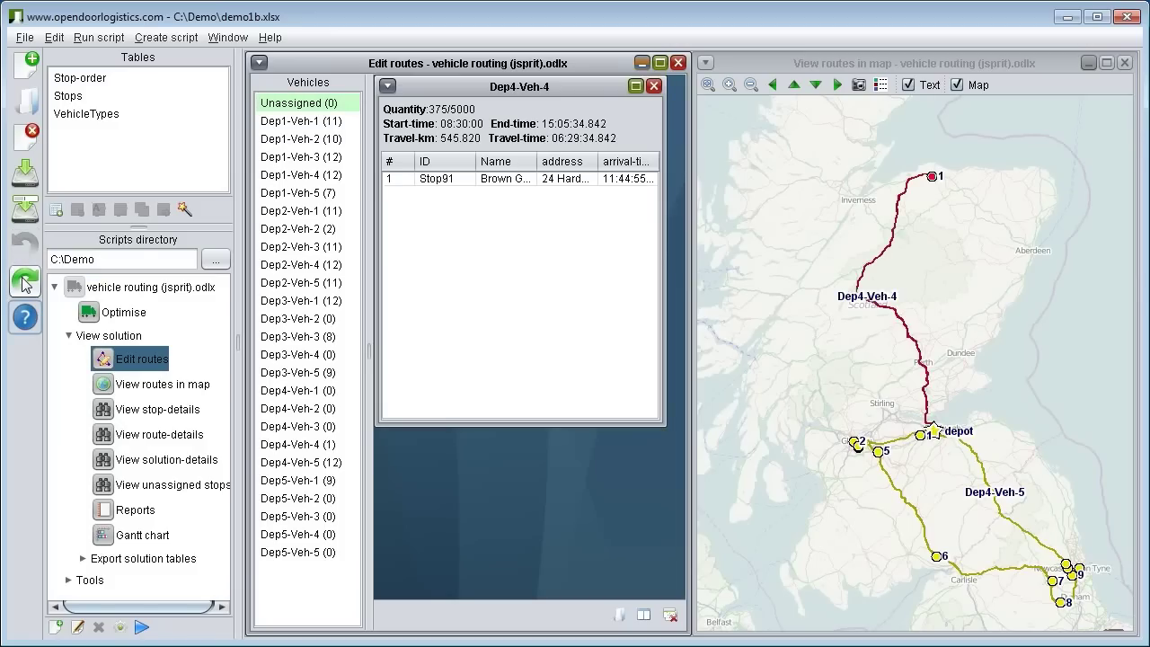
pyautogui.click(25, 282)
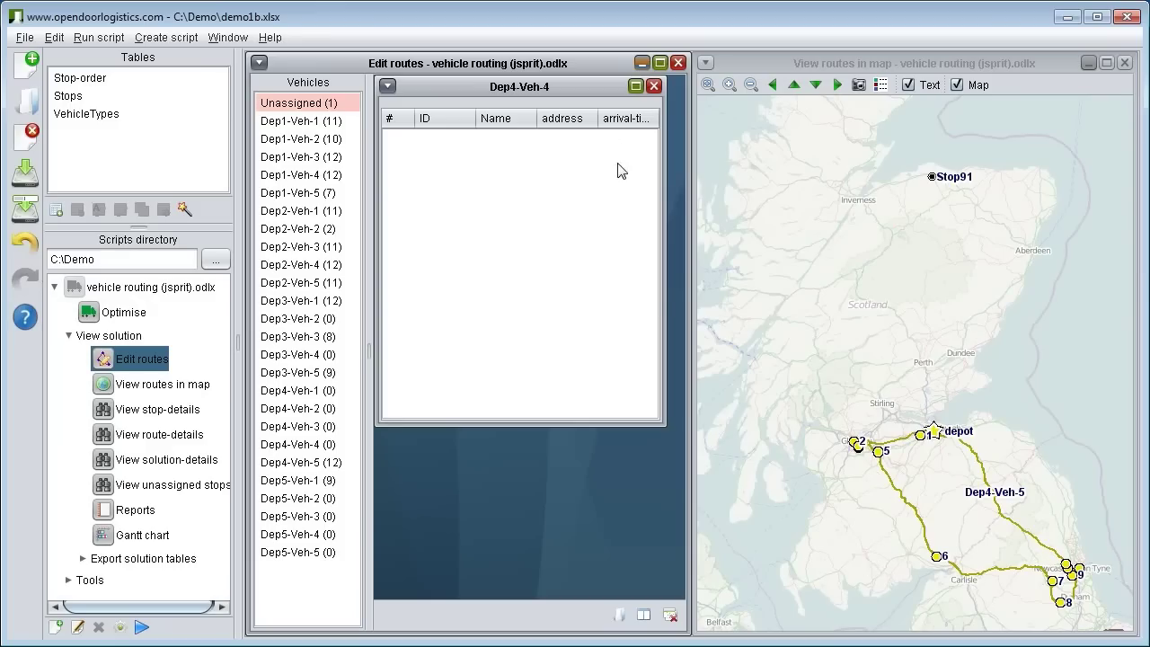
# Step: Close the Dep4-Veh-4 details and move the map to the Dep3 routes around the Bristol Channel
pyautogui.click(653, 88)
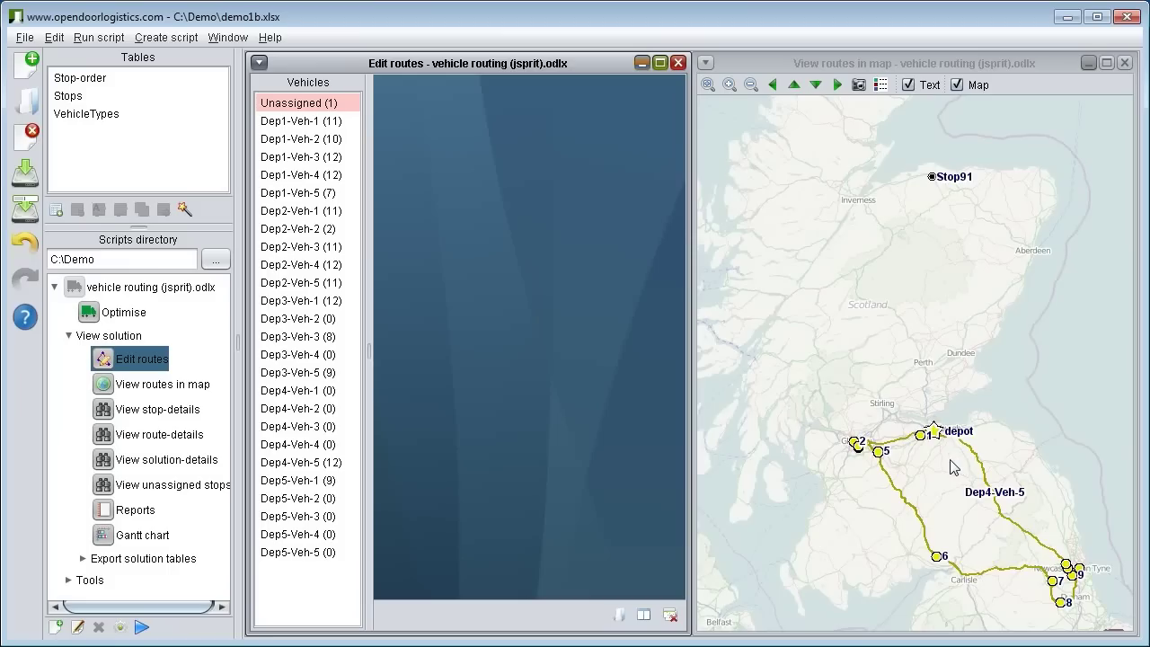
pyautogui.scroll(-1, 953, 466)
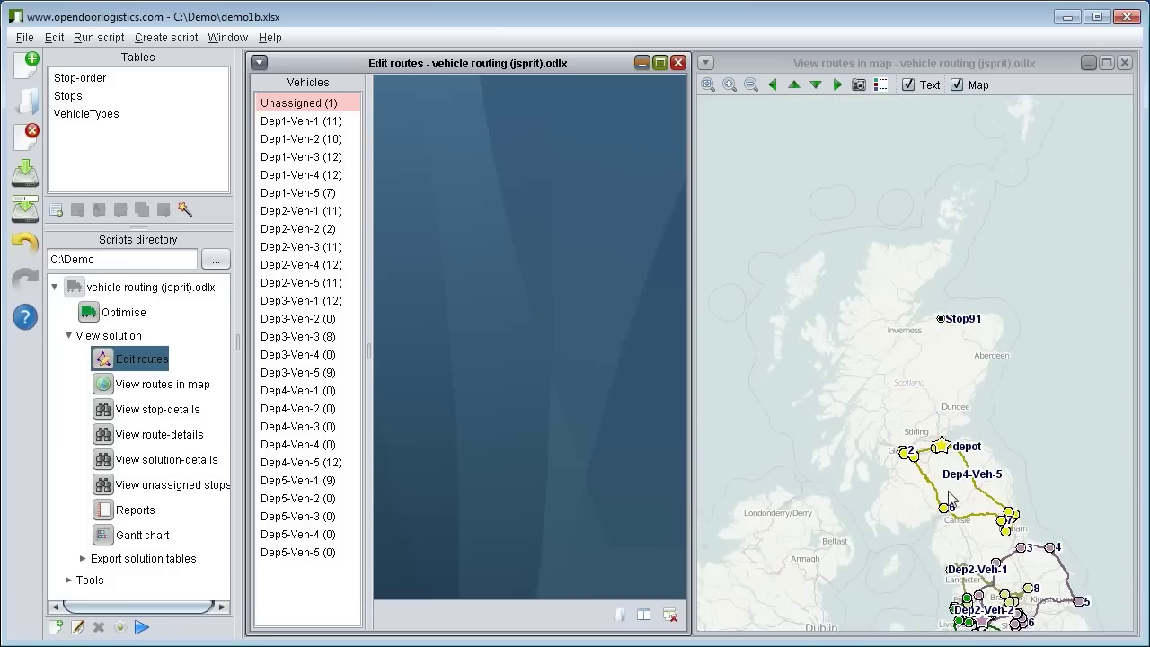
pyautogui.moveTo(950, 553); pyautogui.dragTo(885, 340)
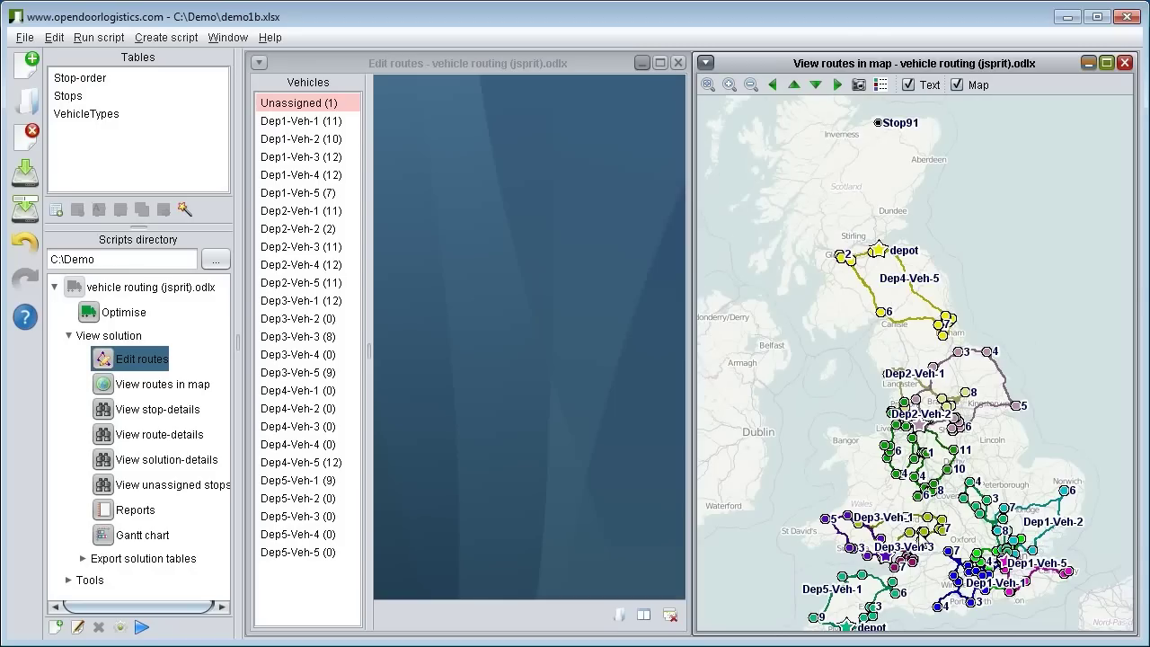
pyautogui.moveTo(918, 532); pyautogui.dragTo(948, 445)
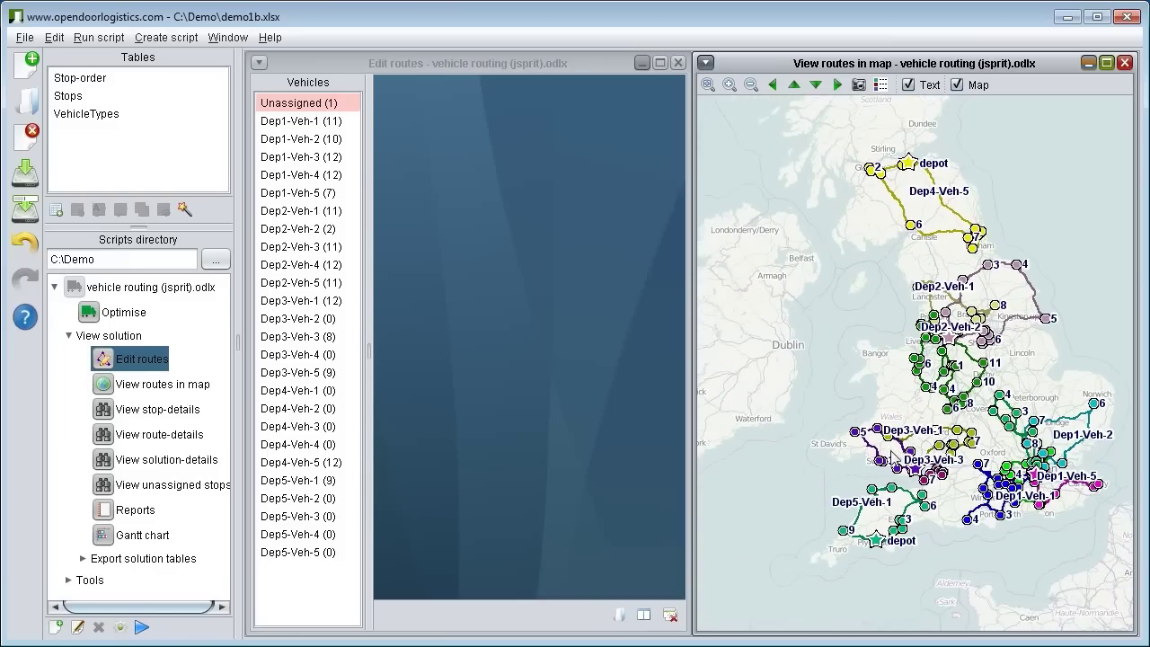
pyautogui.scroll(1, 901, 461)
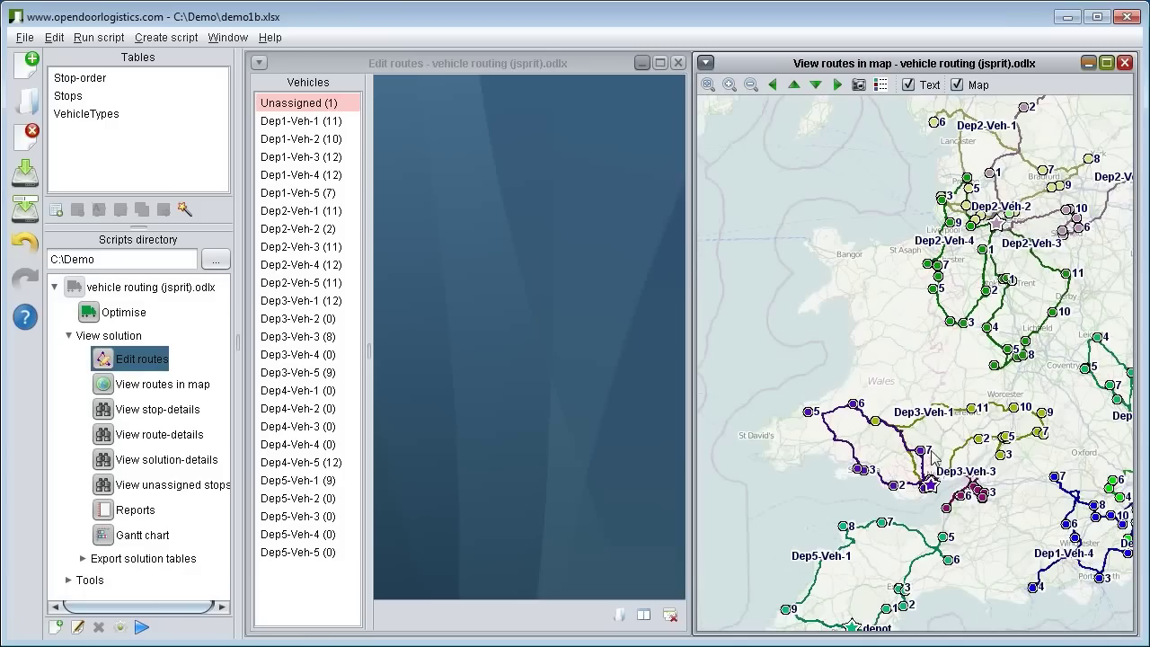
pyautogui.moveTo(933, 460); pyautogui.dragTo(927, 441)
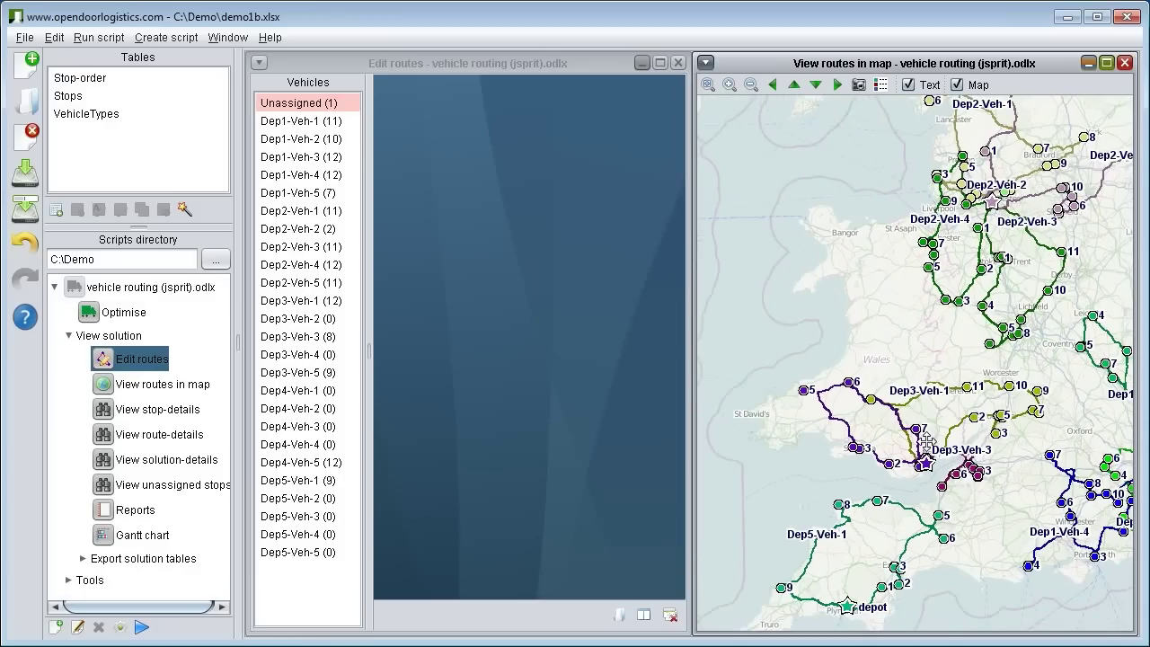
pyautogui.scroll(1, 929, 424)
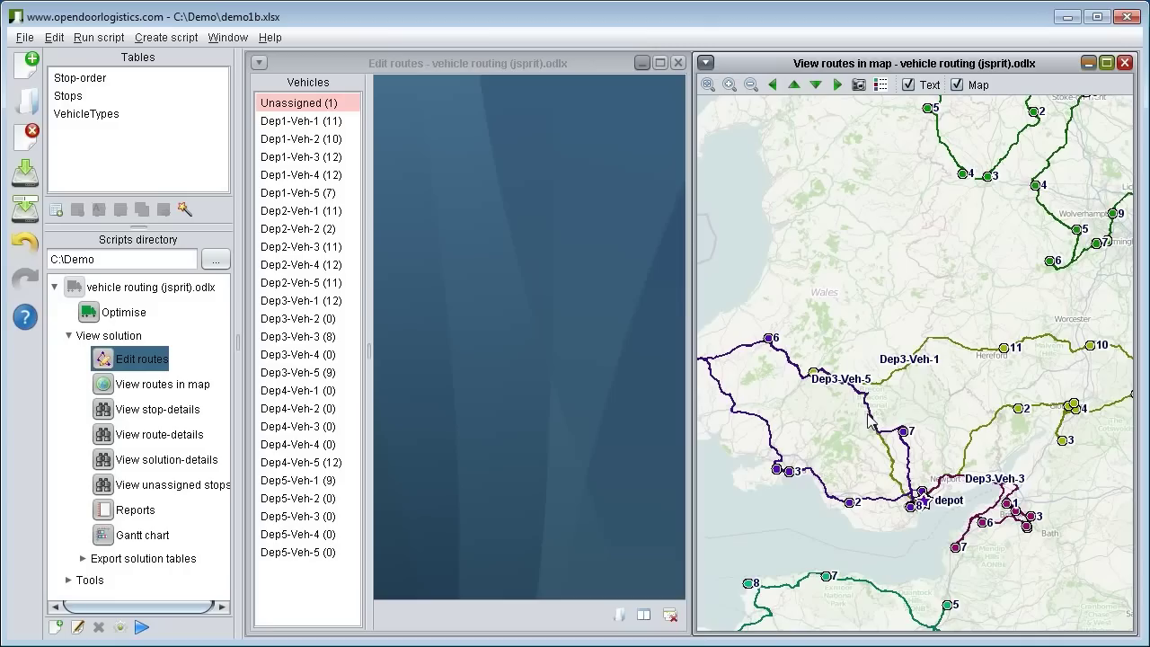
pyautogui.moveTo(874, 418); pyautogui.dragTo(887, 407)
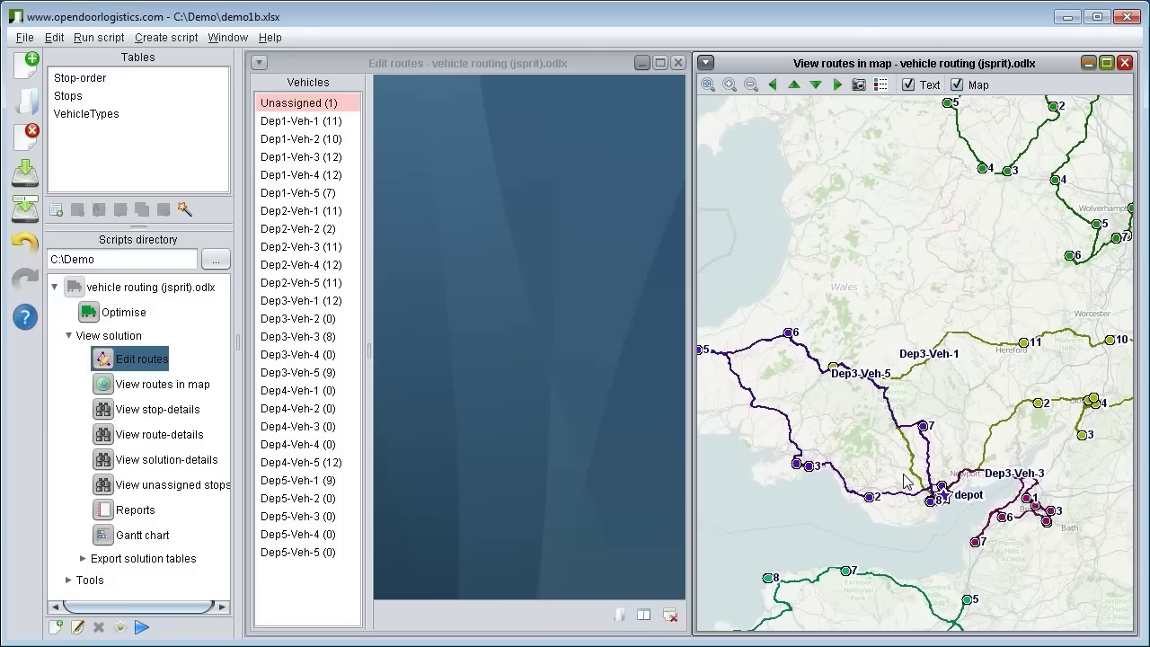
# Step: In the route legend, hide all routes except Dep3-Veh-1 and Dep3-Veh-5, then zoom out one level
pyautogui.click(882, 85)
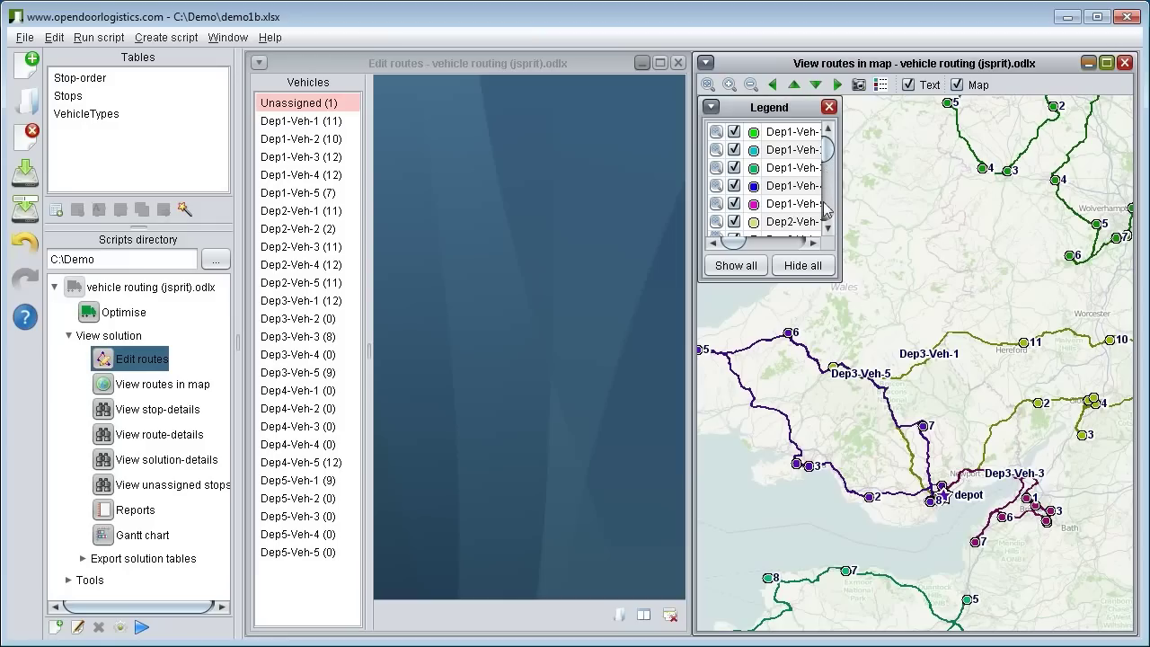
pyautogui.click(802, 265)
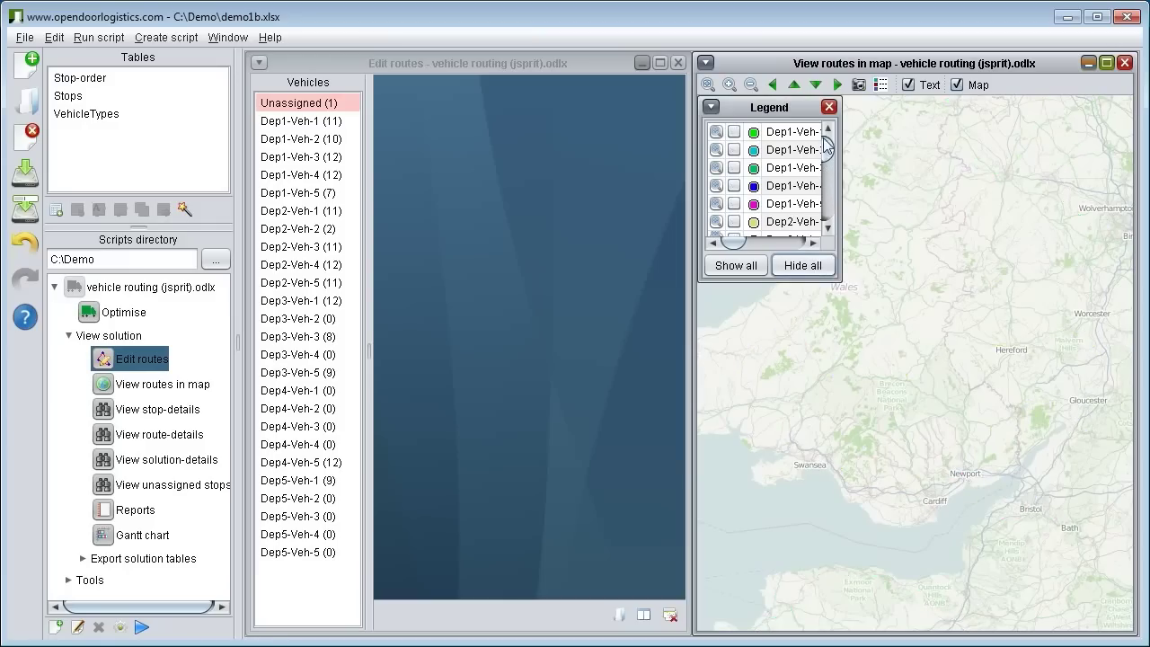
pyautogui.moveTo(828, 162); pyautogui.dragTo(941, 196)
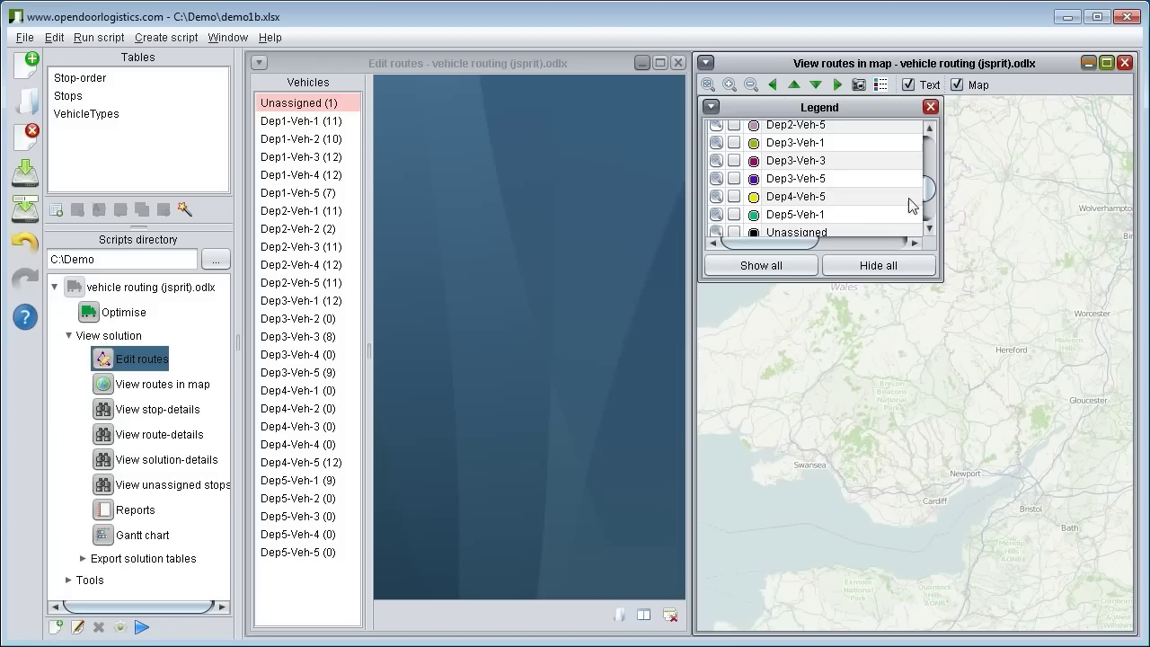
pyautogui.click(735, 179)
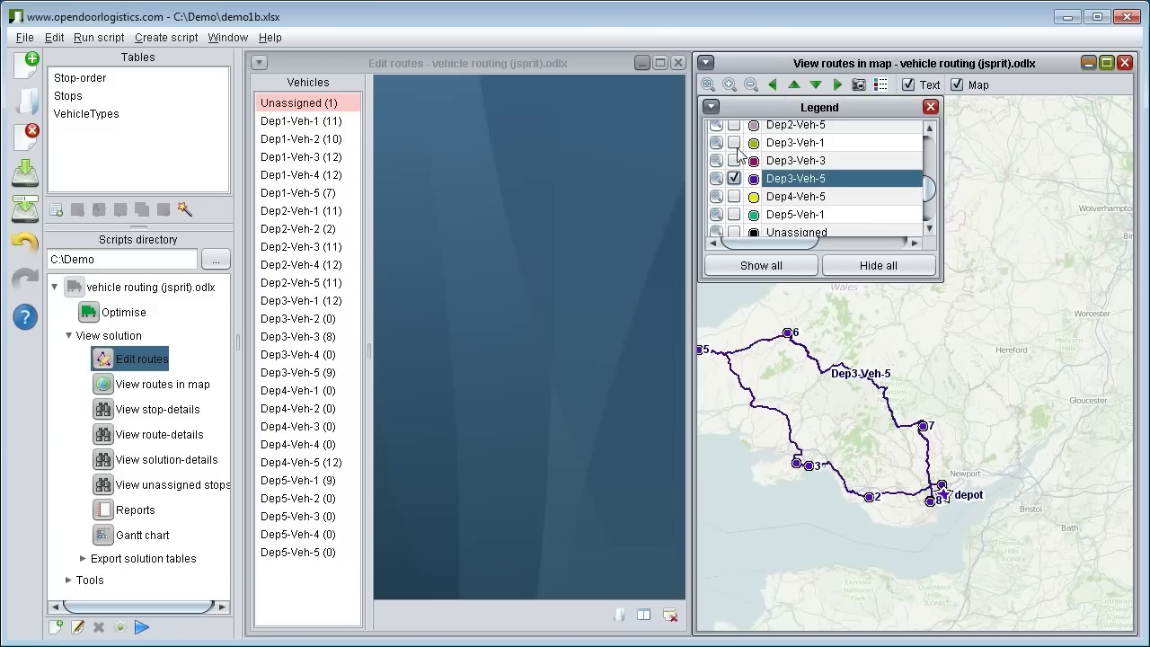
pyautogui.click(734, 143)
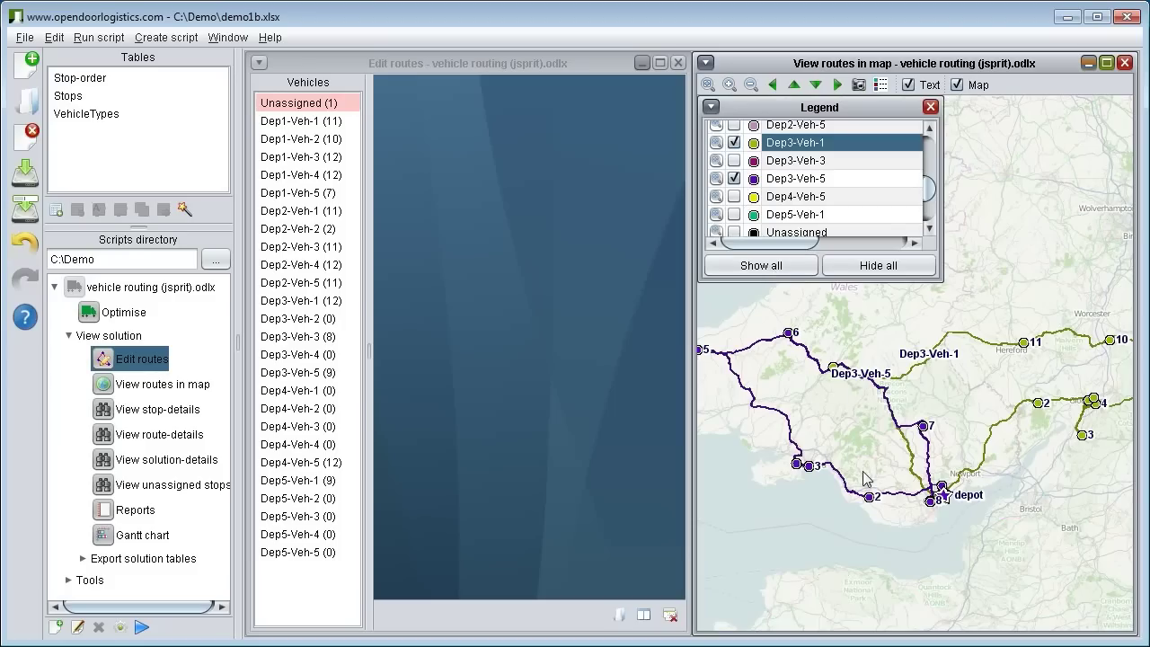
pyautogui.scroll(-1, 929, 458)
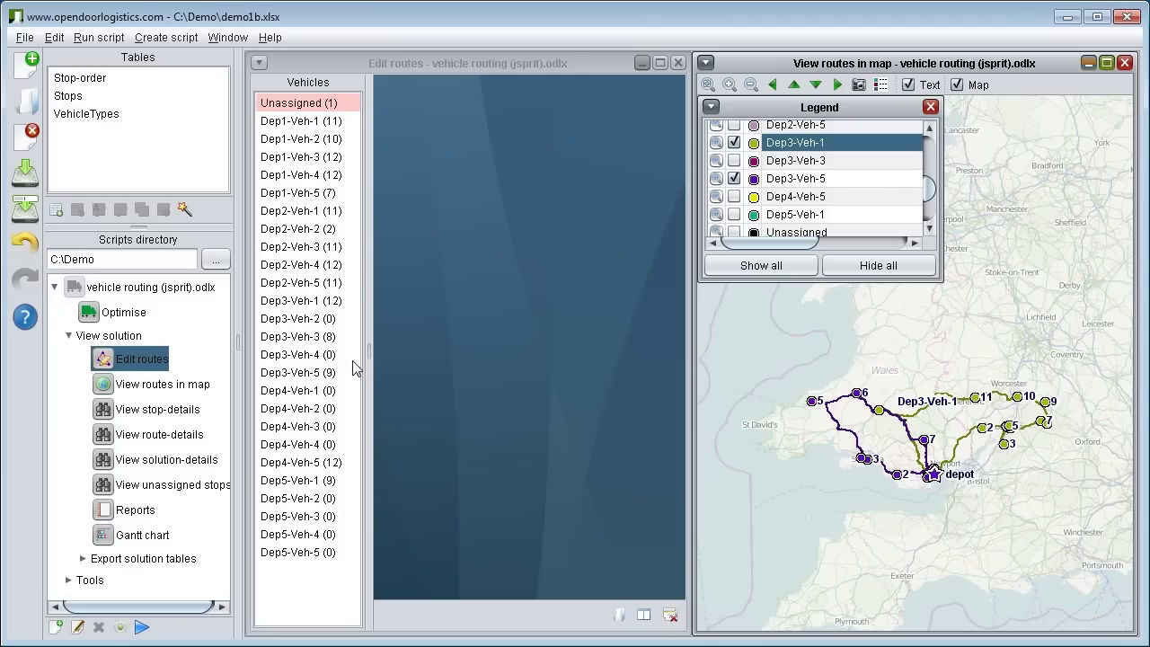
# Step: Open, resize and stack the stop lists of Dep3-Veh-1 (12 stops) and Dep3-Veh-5 (9 stops)
pyautogui.click(310, 302)
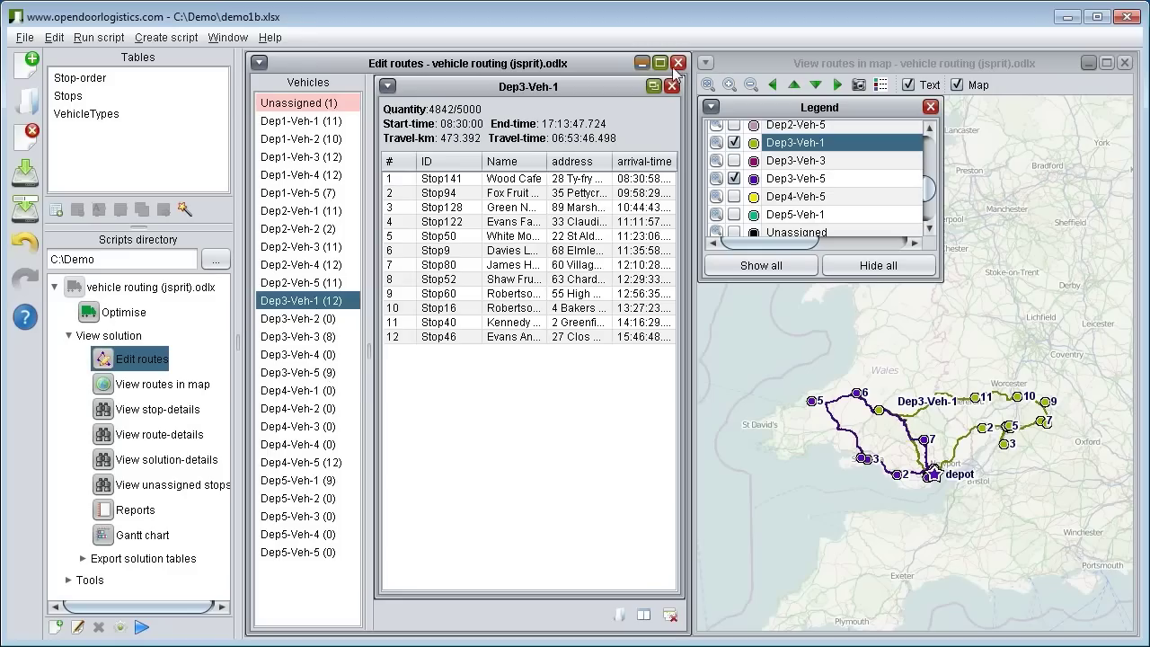
pyautogui.click(654, 86)
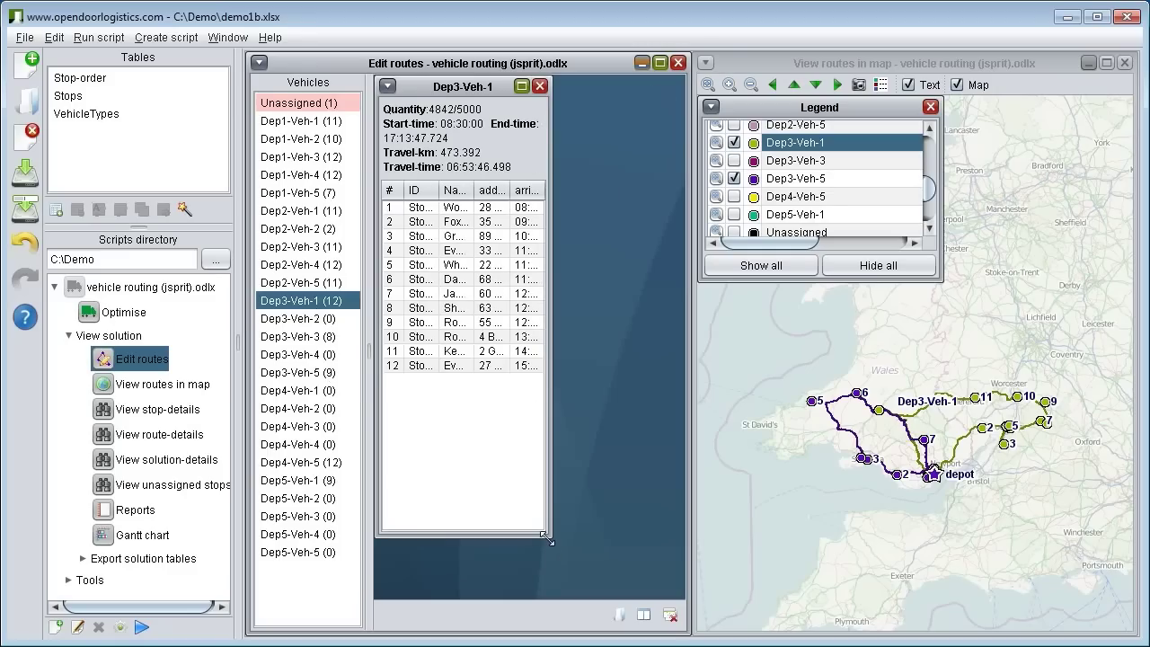
pyautogui.moveTo(547, 540); pyautogui.dragTo(680, 364)
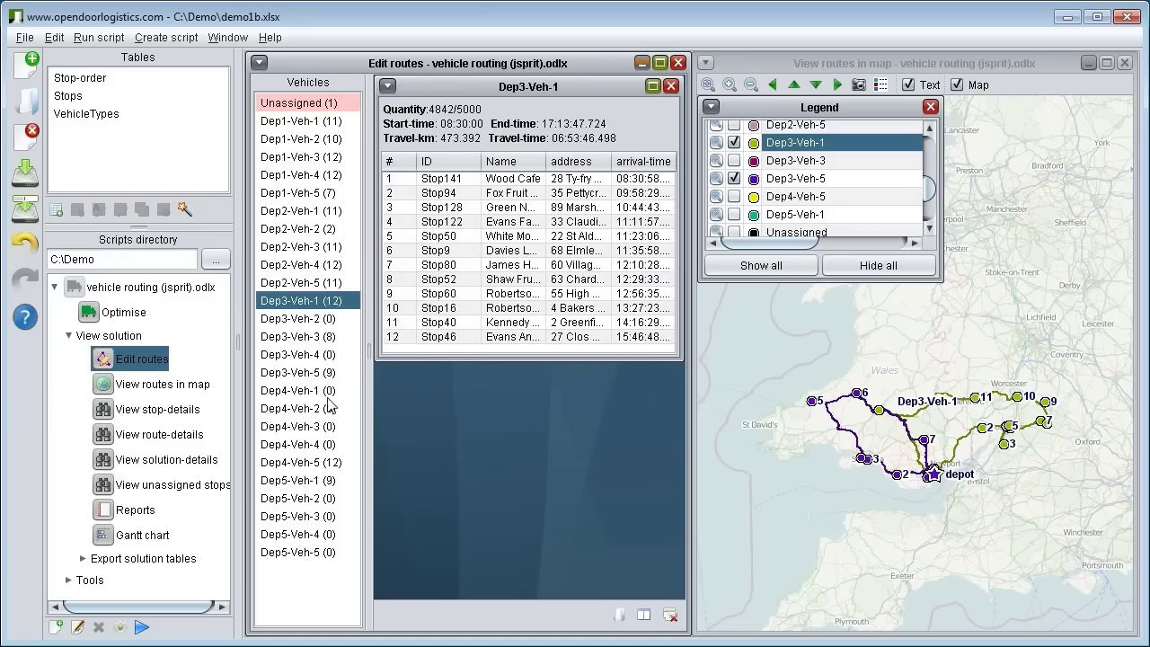
pyautogui.click(279, 374)
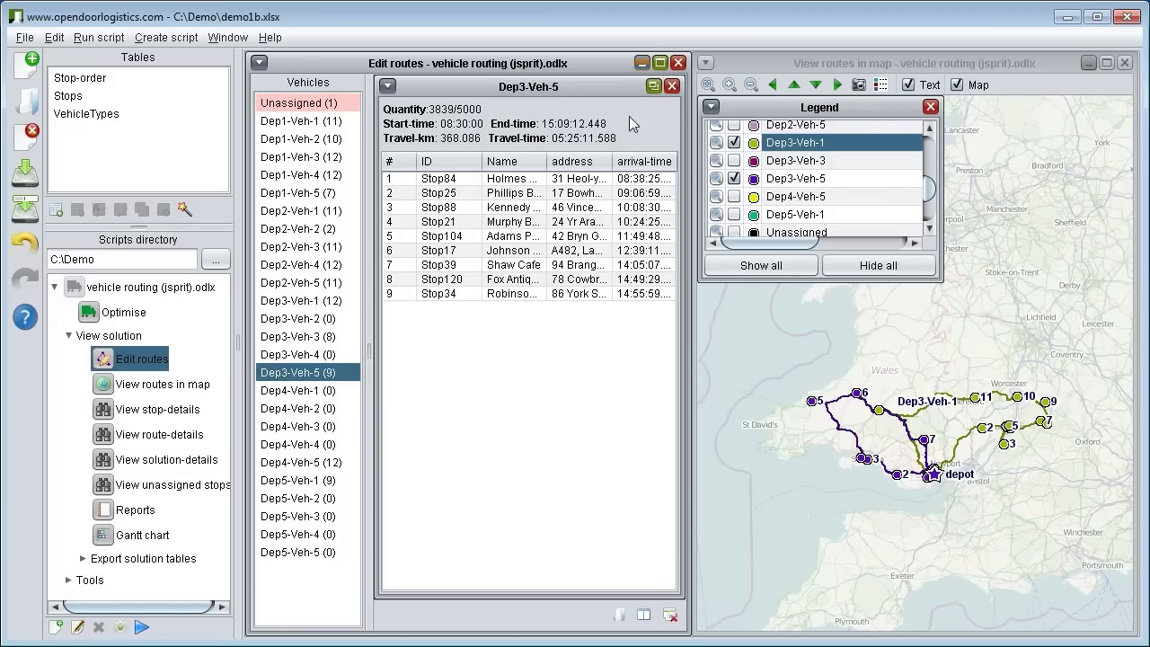
pyautogui.click(654, 87)
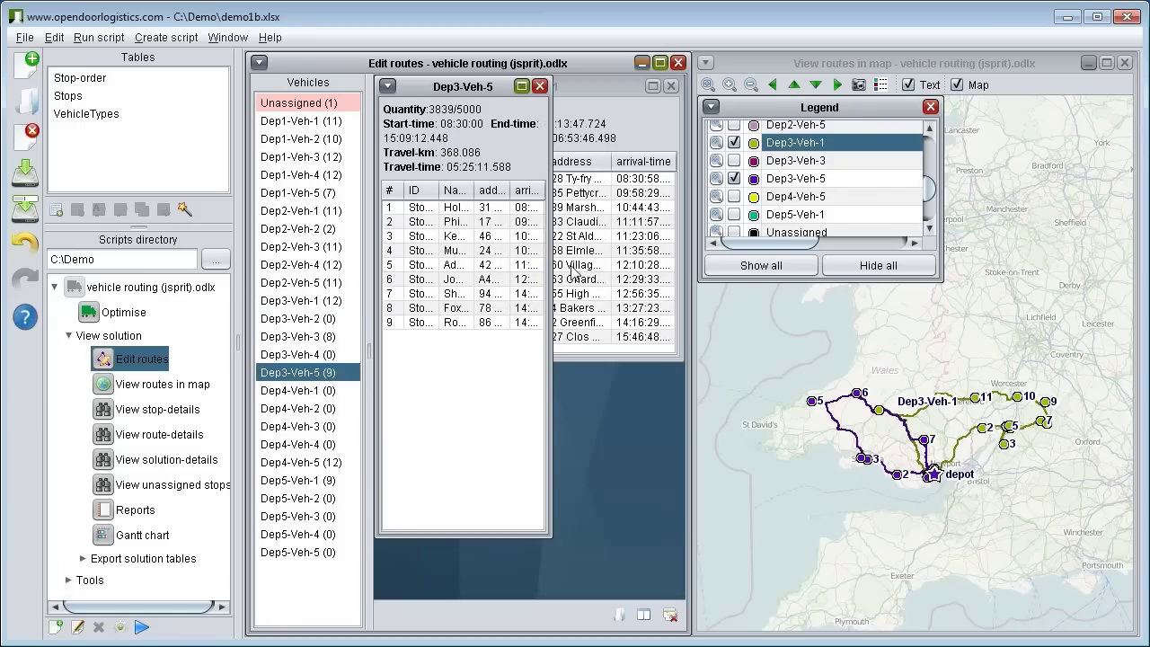
pyautogui.moveTo(551, 537); pyautogui.dragTo(683, 374)
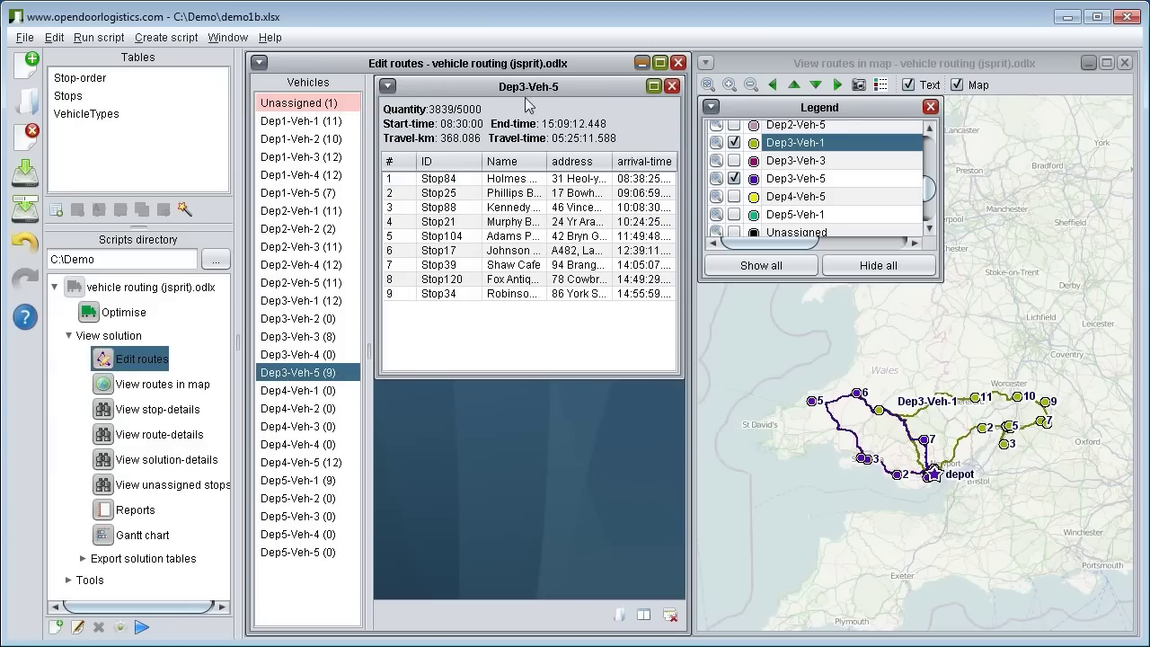
pyautogui.moveTo(525, 86); pyautogui.dragTo(524, 371)
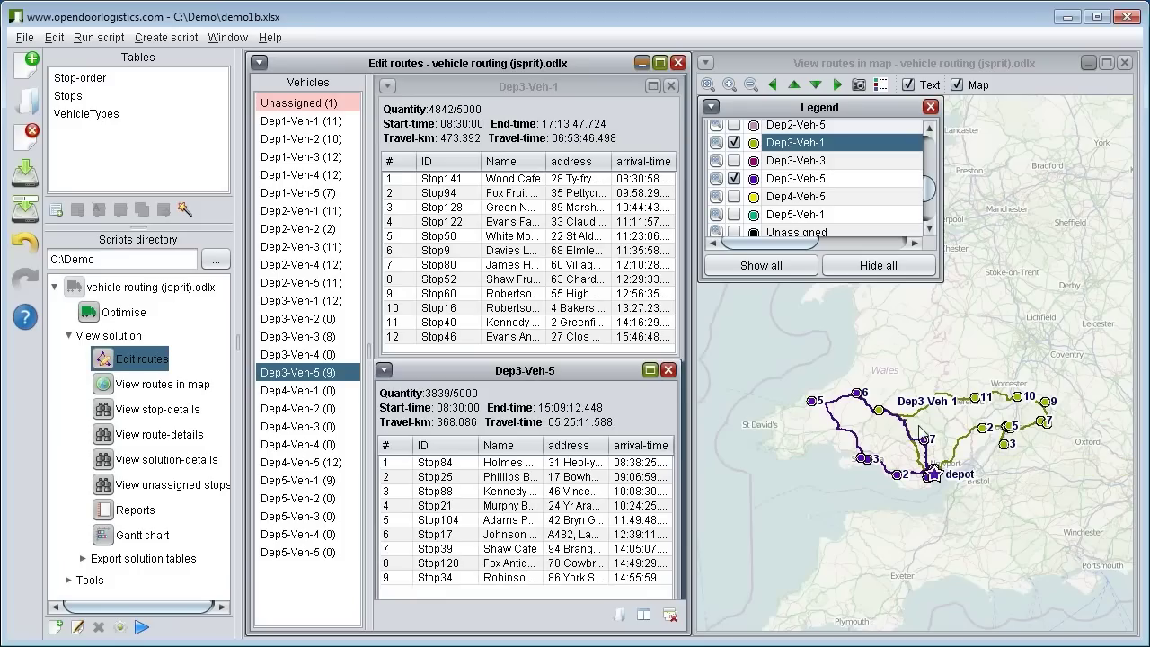
# Step: Zoom into the Dep3 routes, inspect stop info, and select Shaw Cafe (Stop39) in Dep3-Veh-5's table
pyautogui.scroll(1, 918, 428)
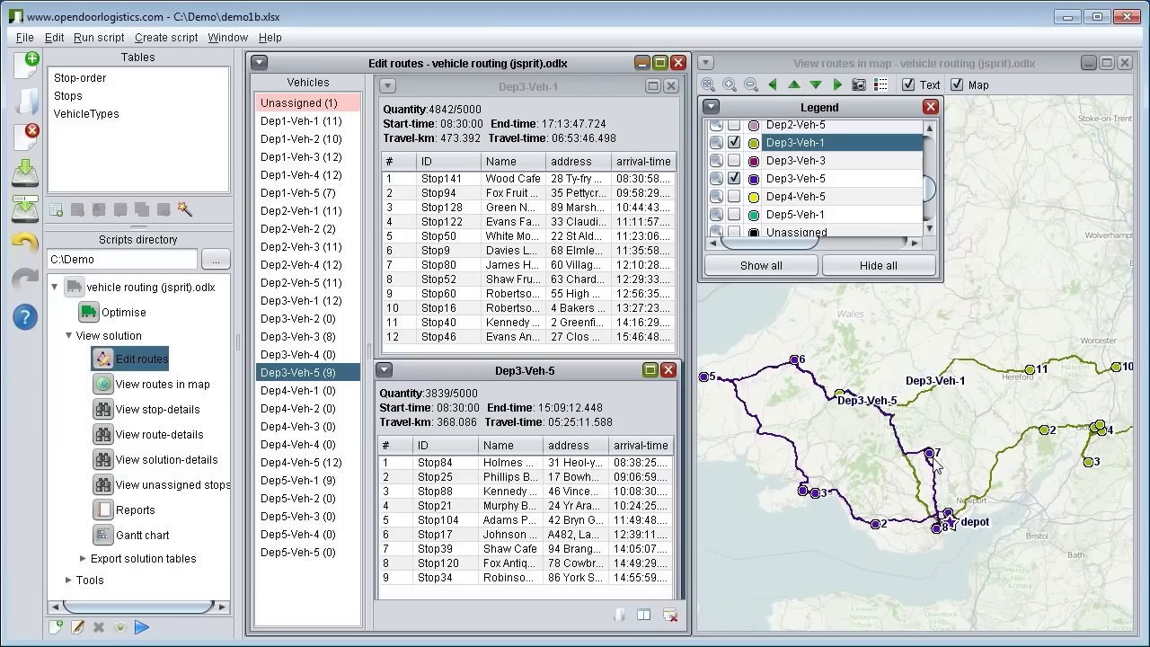
pyautogui.moveTo(935, 461)
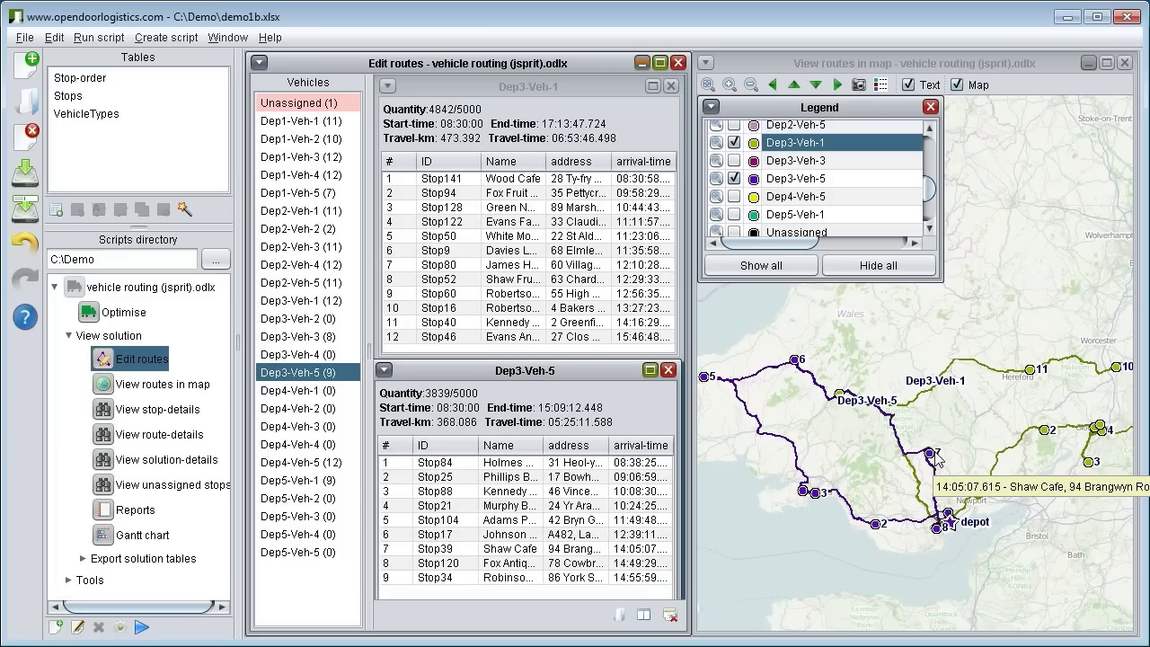
pyautogui.moveTo(1031, 383)
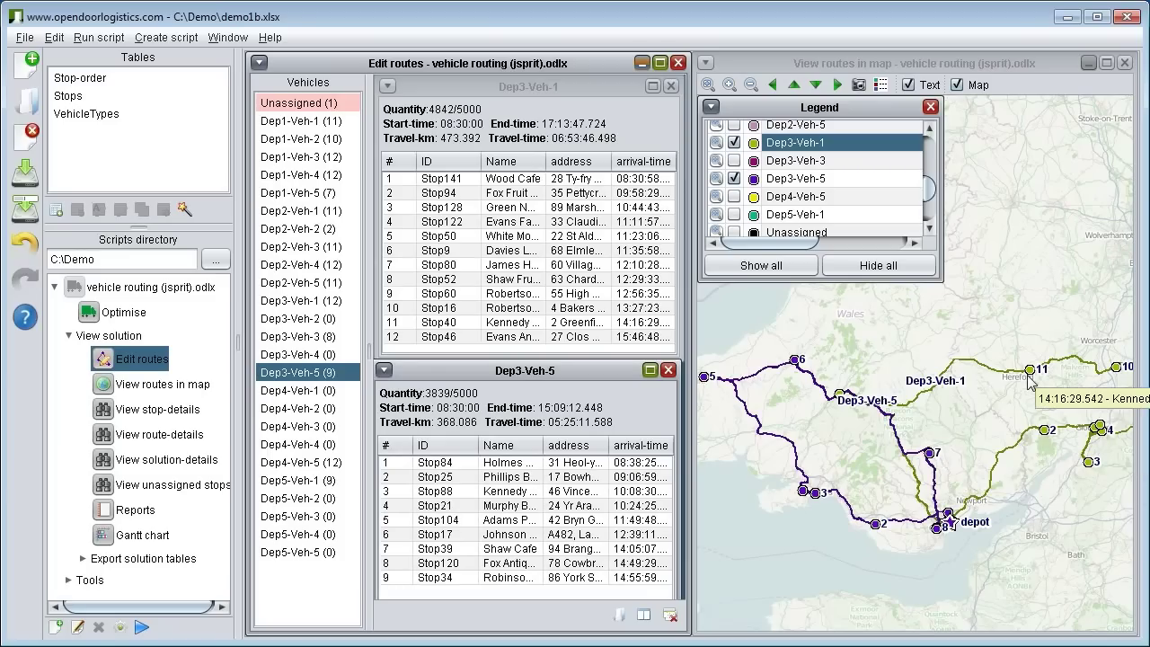
pyautogui.click(465, 537)
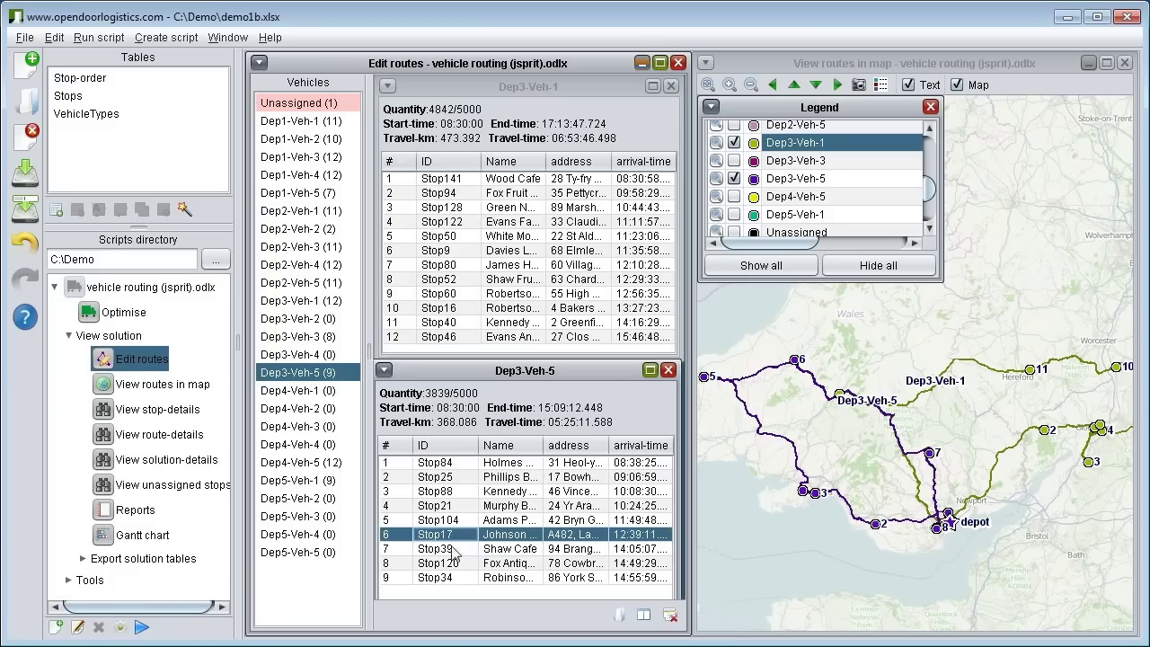
pyautogui.click(453, 552)
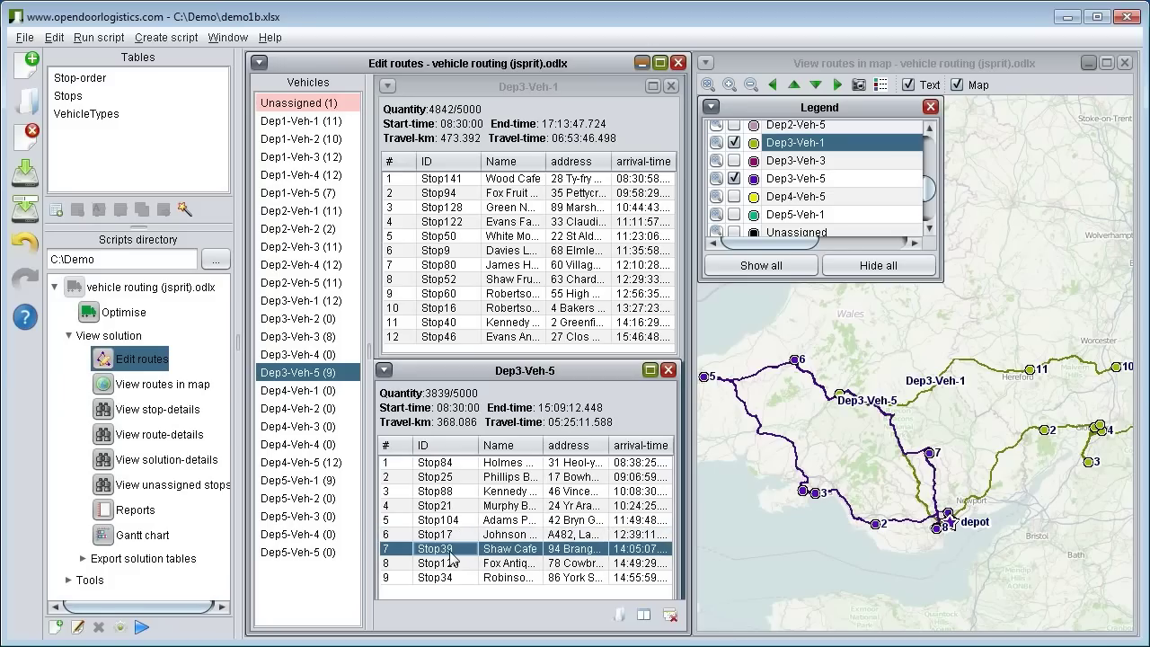
# Step: Move Shaw Cafe onto the end of Dep3-Veh-1 (5226/5000), undo and redo it, then view solution-details
pyautogui.moveTo(452, 556); pyautogui.dragTo(438, 356)
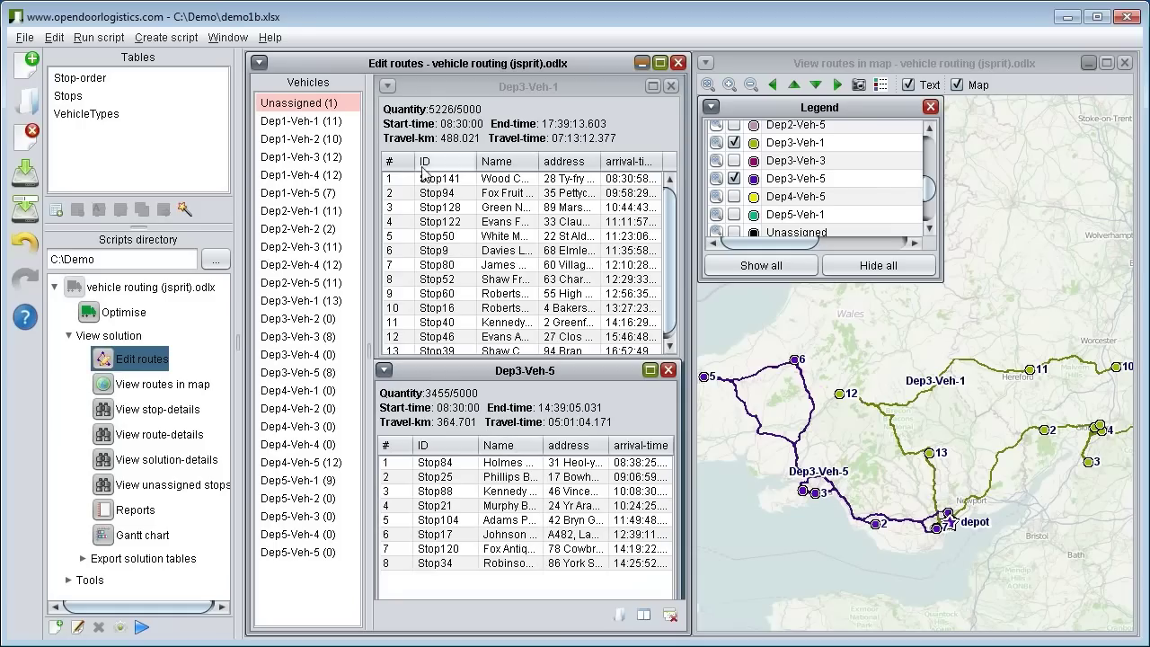
pyautogui.click(26, 255)
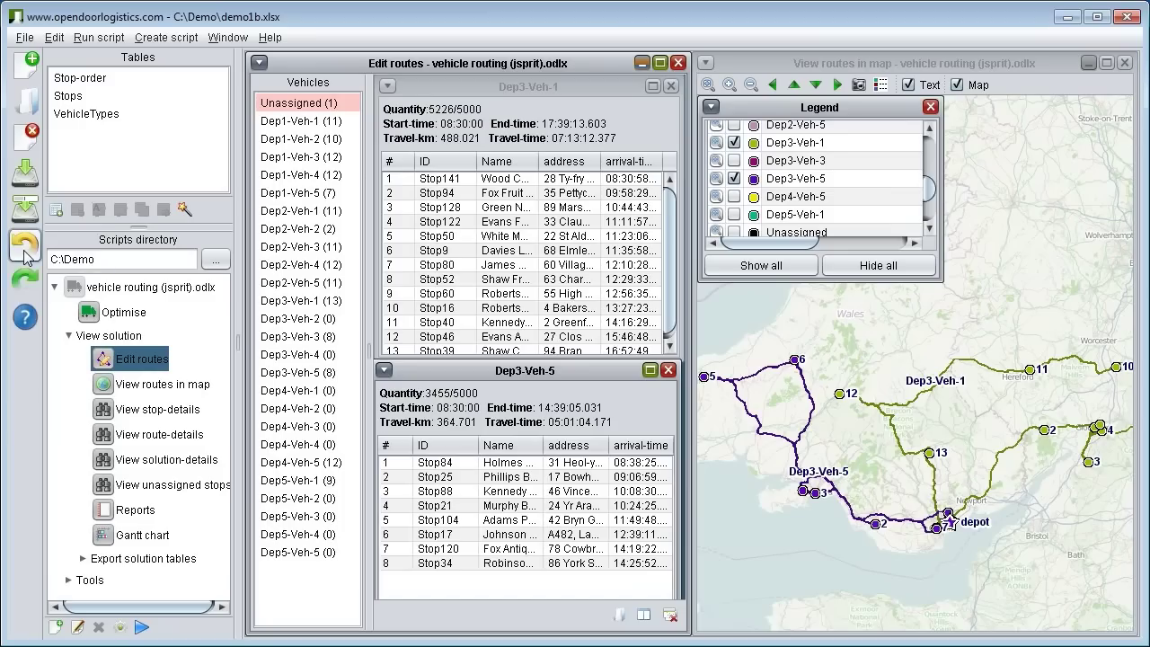
pyautogui.click(26, 255)
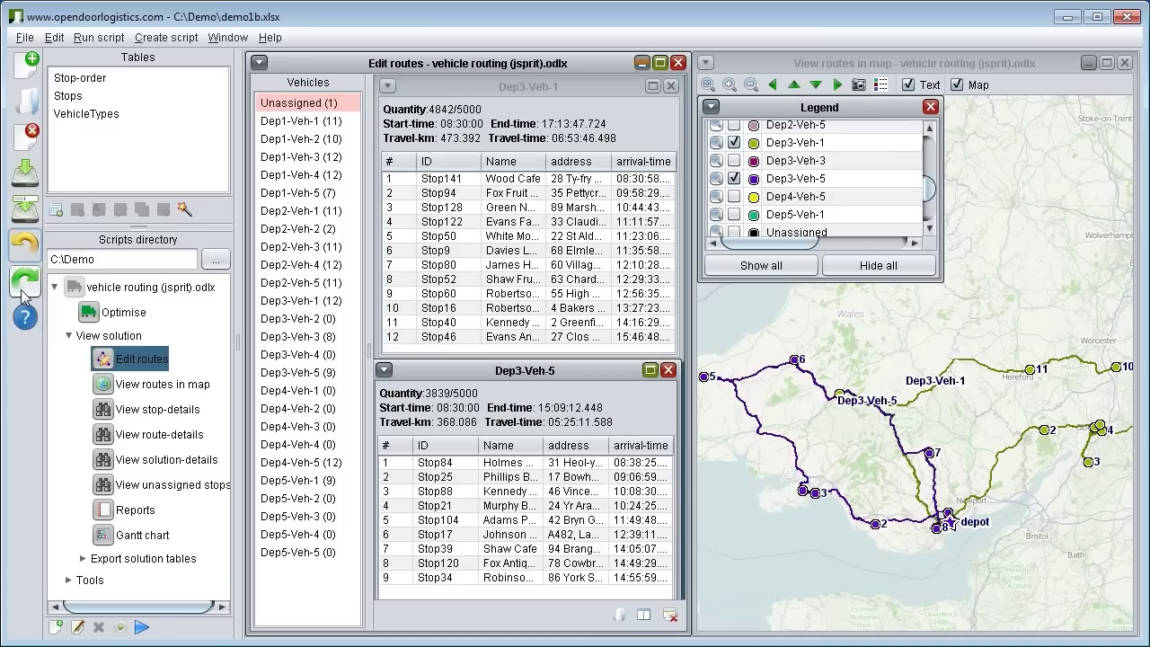
pyautogui.click(25, 284)
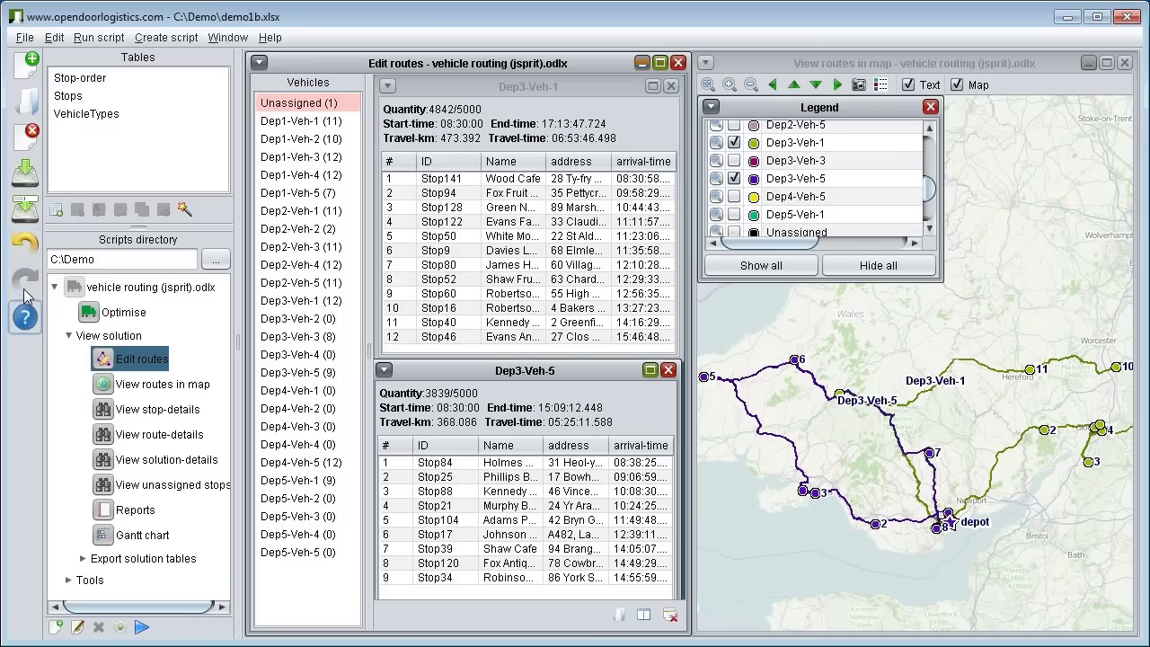
pyautogui.click(101, 461)
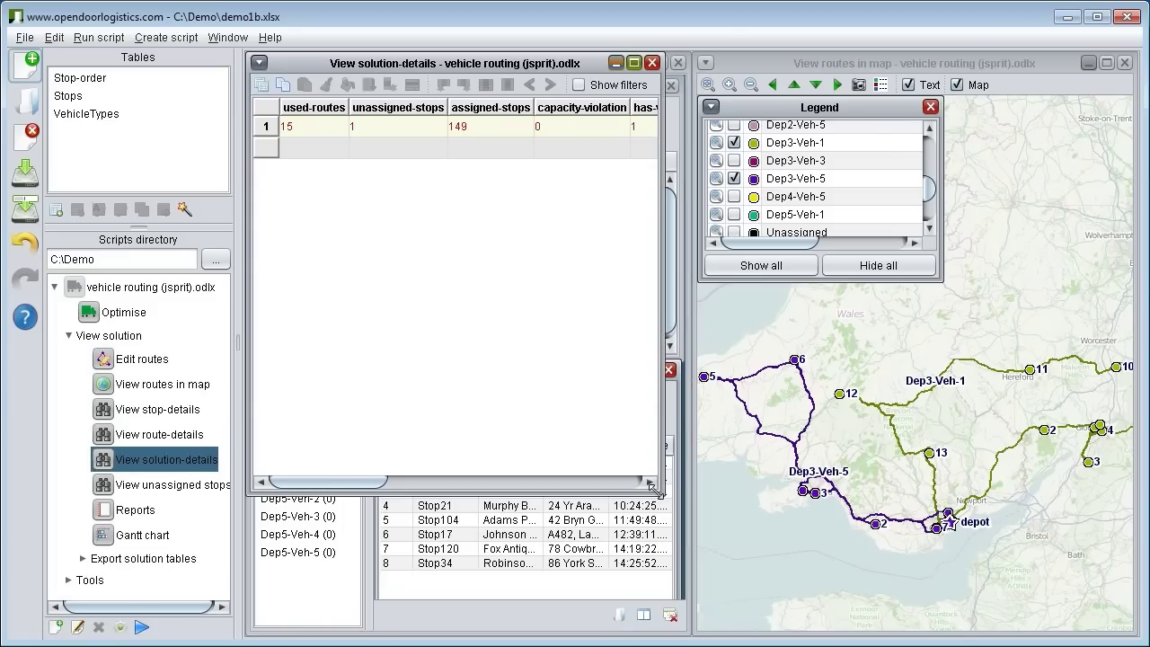
# Step: Widen the solution-details table and compare totals while undoing and redoing Shaw Cafe's move
pyautogui.moveTo(654, 490); pyautogui.dragTo(1048, 207)
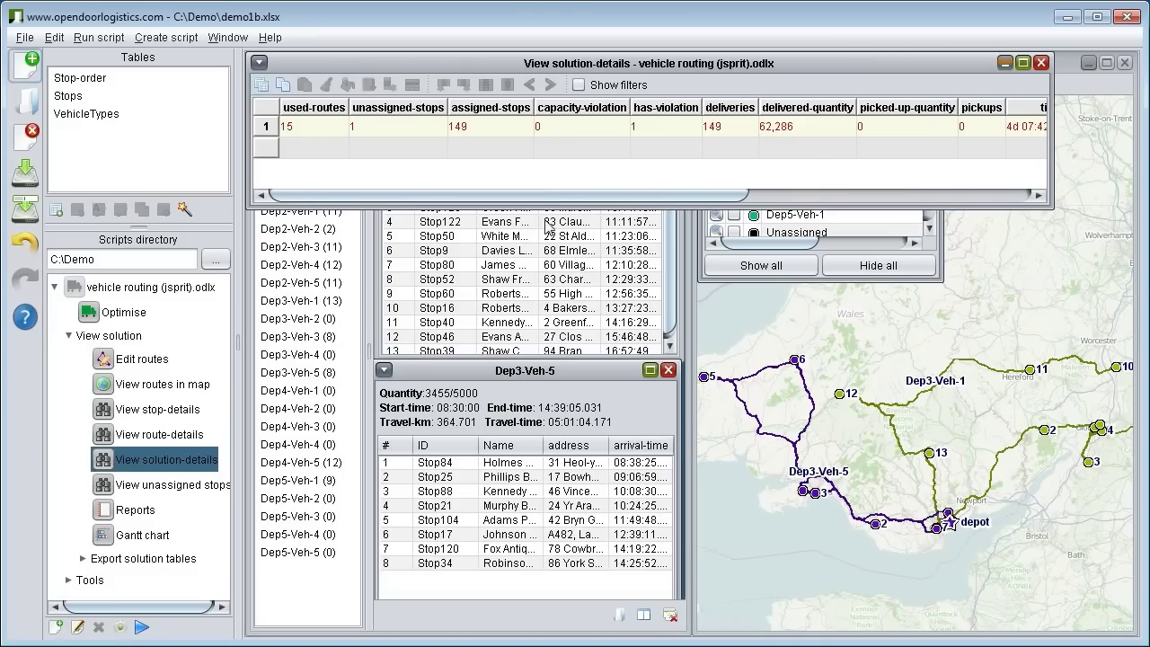
pyautogui.moveTo(575, 205)
pyautogui.mouseDown()
pyautogui.moveTo(820, 200)
pyautogui.moveTo(890, 177)
pyautogui.mouseUp()
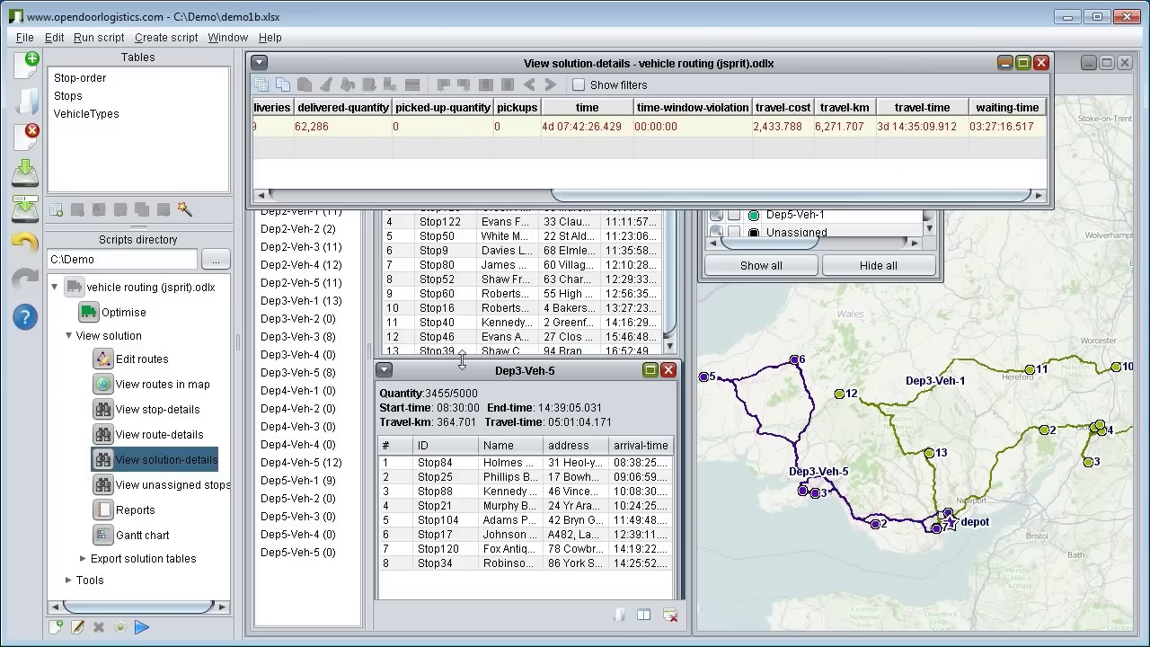
pyautogui.click(25, 243)
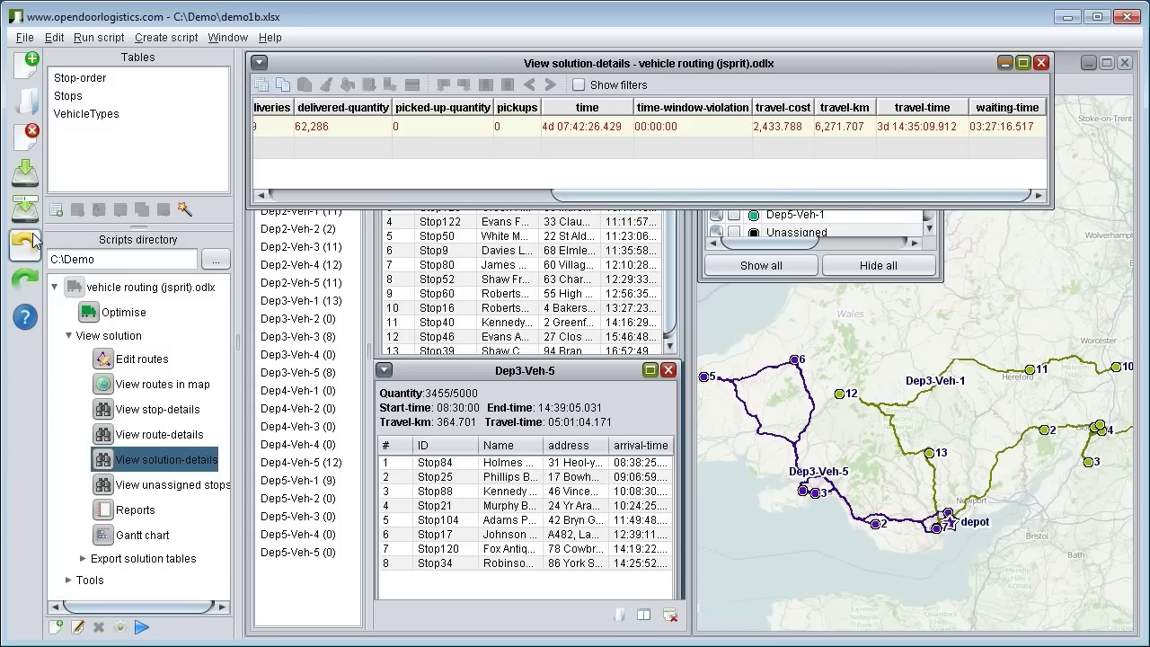
pyautogui.click(26, 243)
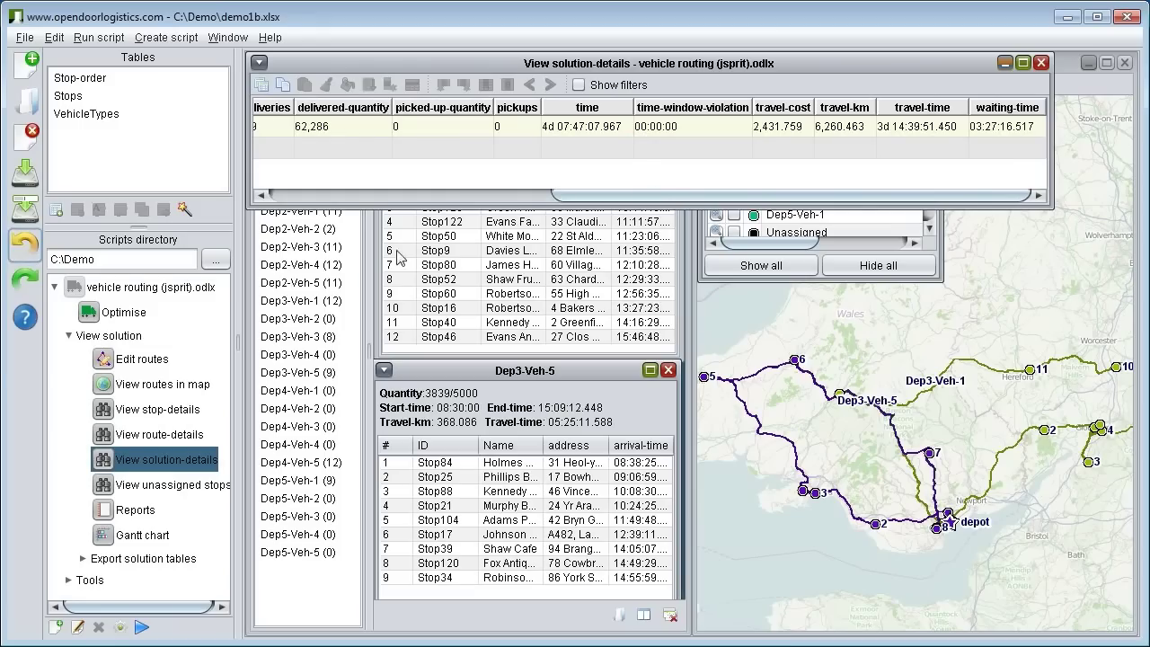
pyautogui.click(25, 282)
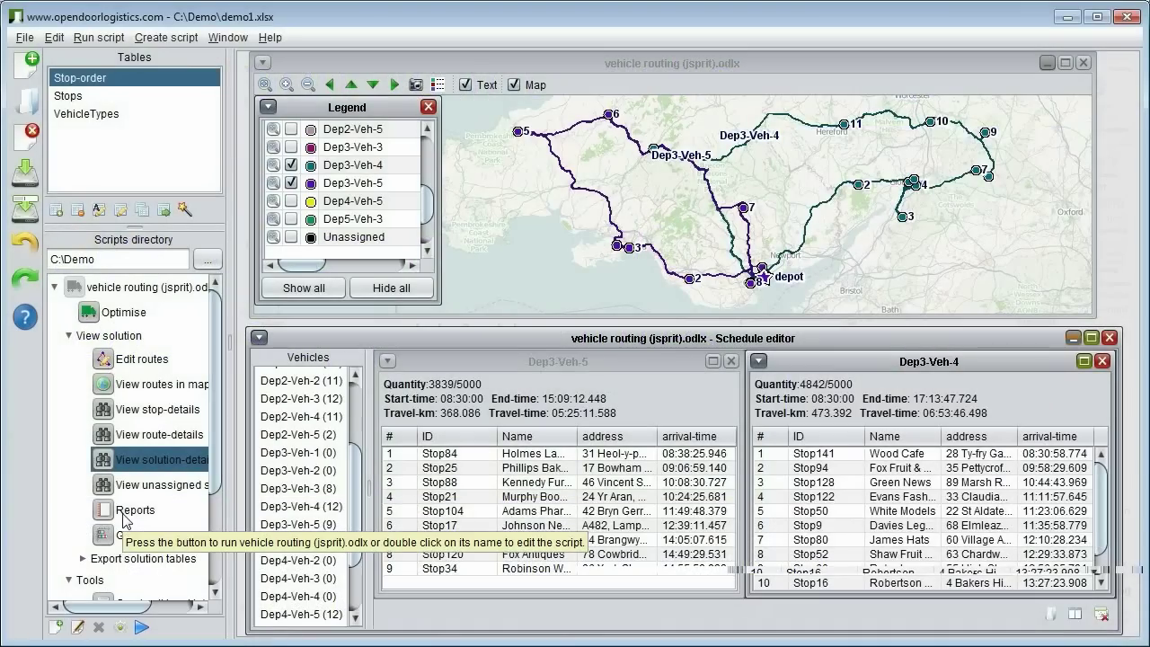
# Step: Generate the 10-page routes report as vrp.pdf and enlarge its preview
pyautogui.click(104, 515)
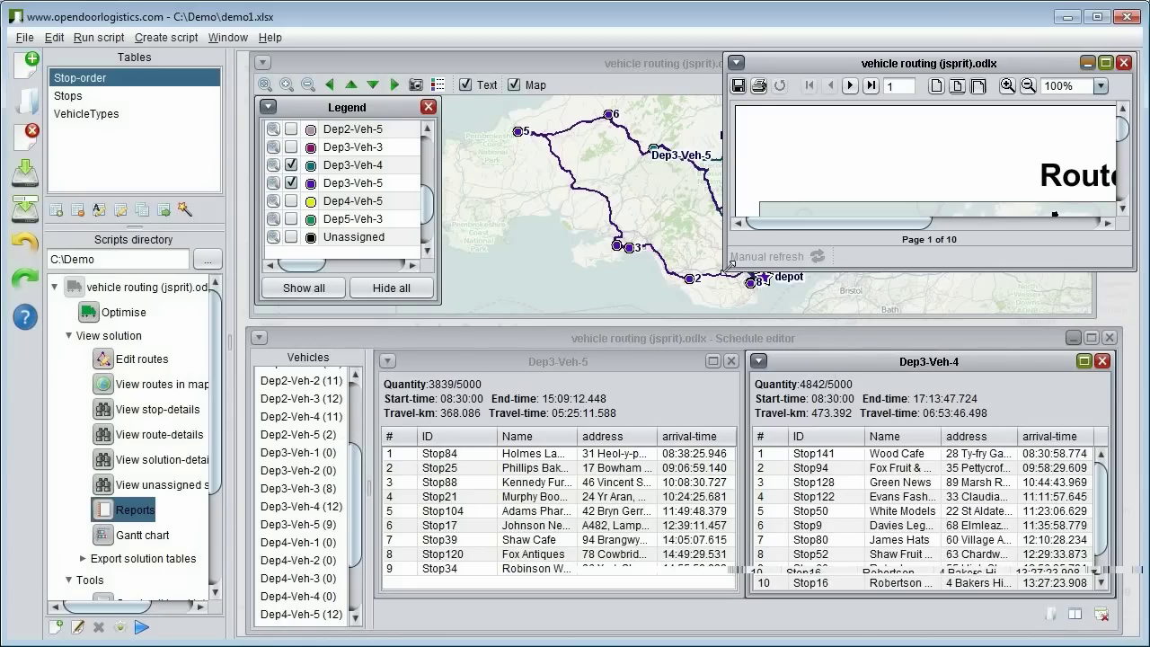
pyautogui.moveTo(731, 262); pyautogui.dragTo(423, 502)
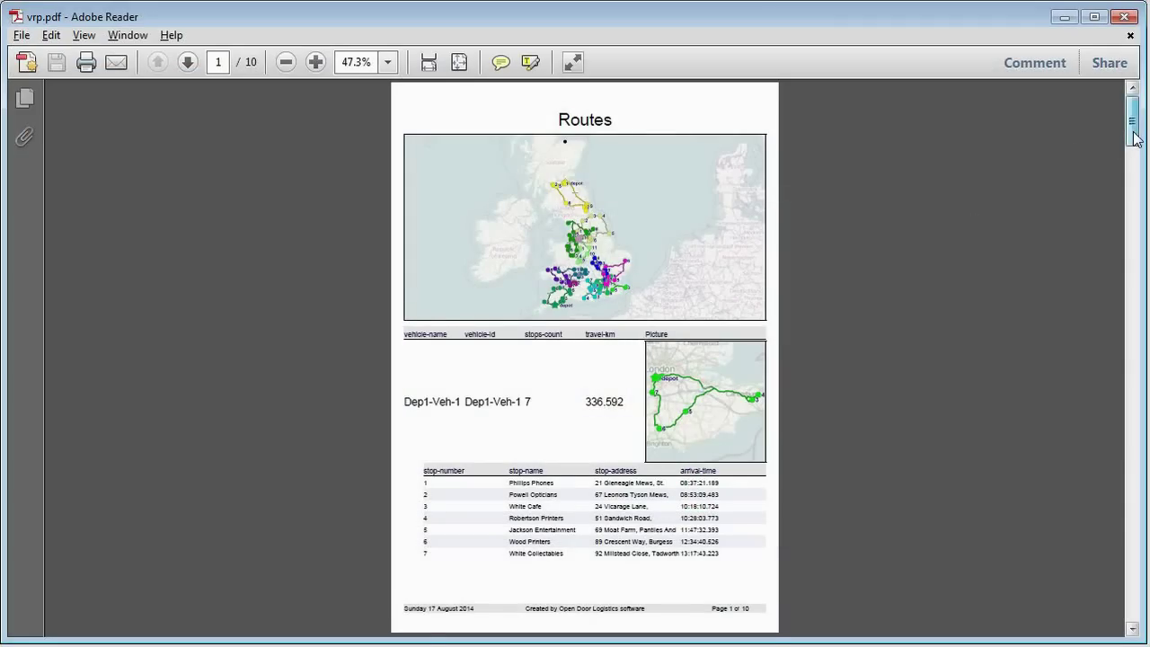
# Step: Scroll down the first page of the vrp.pdf routes report in Adobe Reader
pyautogui.moveTo(1133, 141); pyautogui.dragTo(1103, 274)
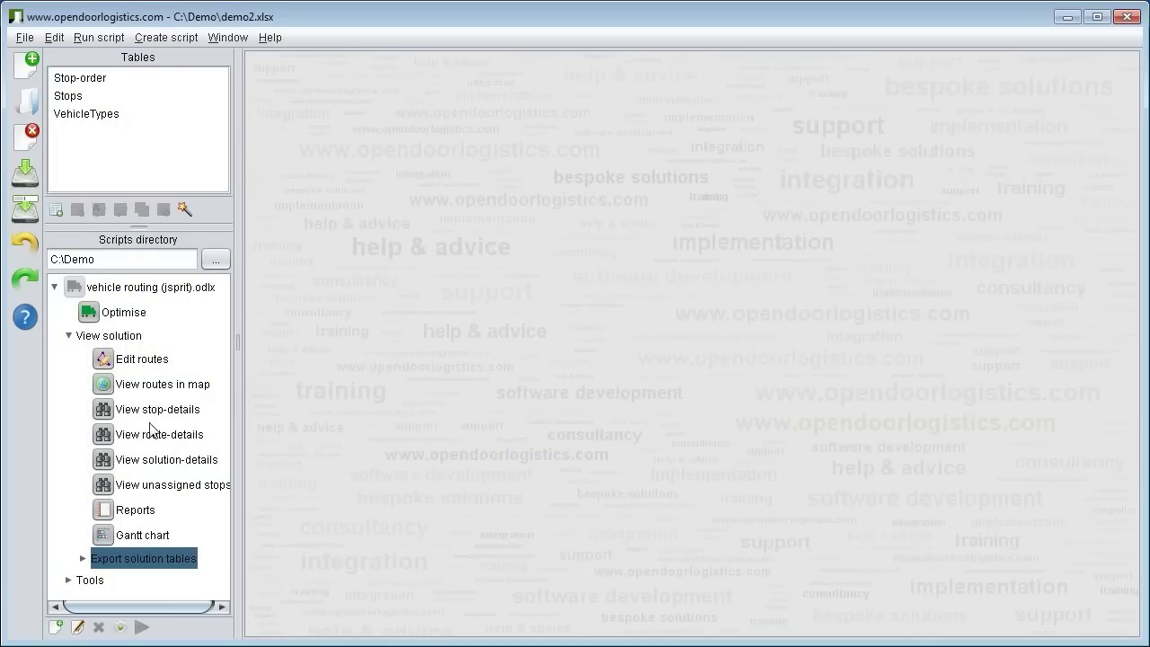
# Step: Open the stop-details table, widen it, select Stop81's stop number 10, and scroll right to the travel columns
pyautogui.click(115, 412)
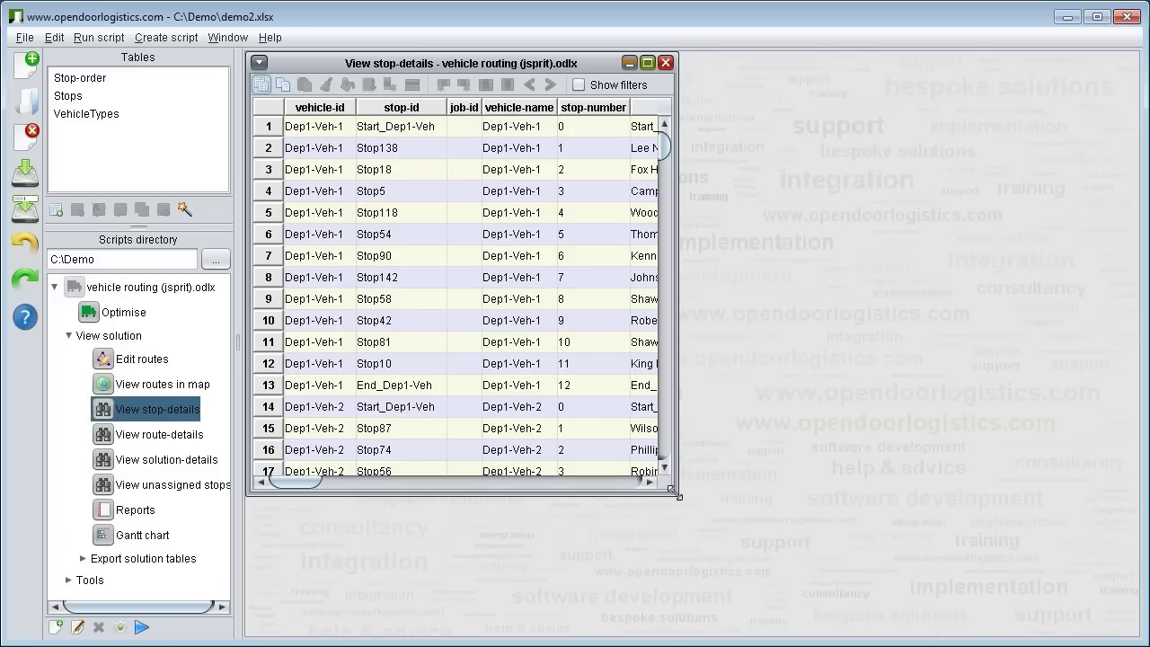
pyautogui.moveTo(676, 493); pyautogui.dragTo(1068, 478)
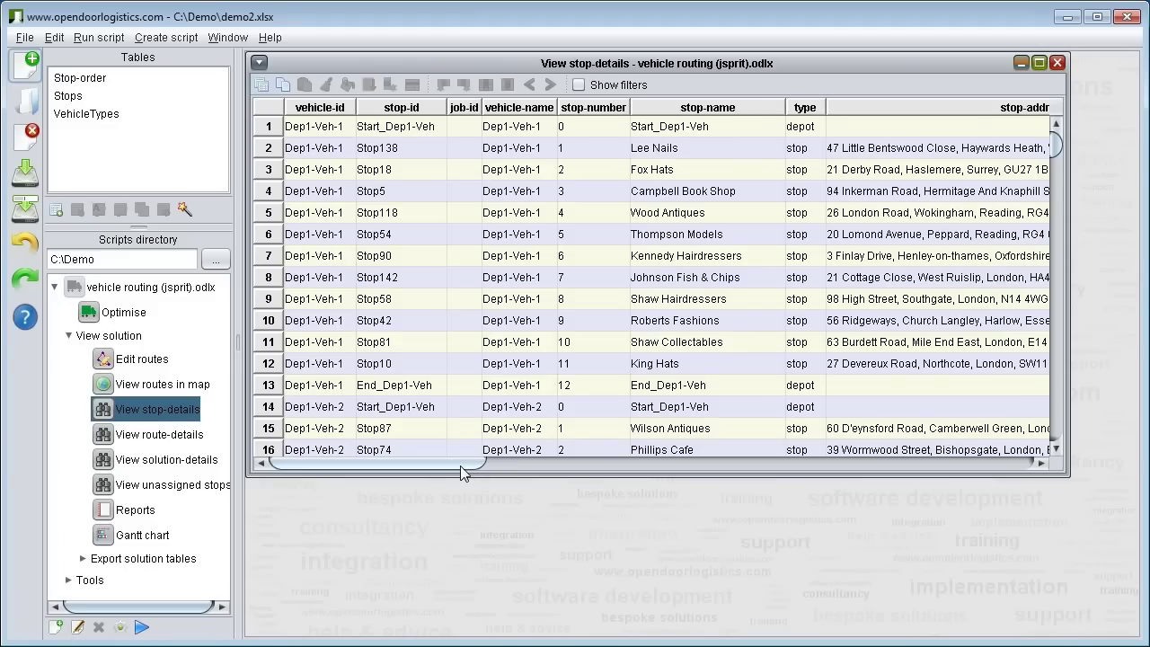
pyautogui.moveTo(461, 472); pyautogui.dragTo(481, 468)
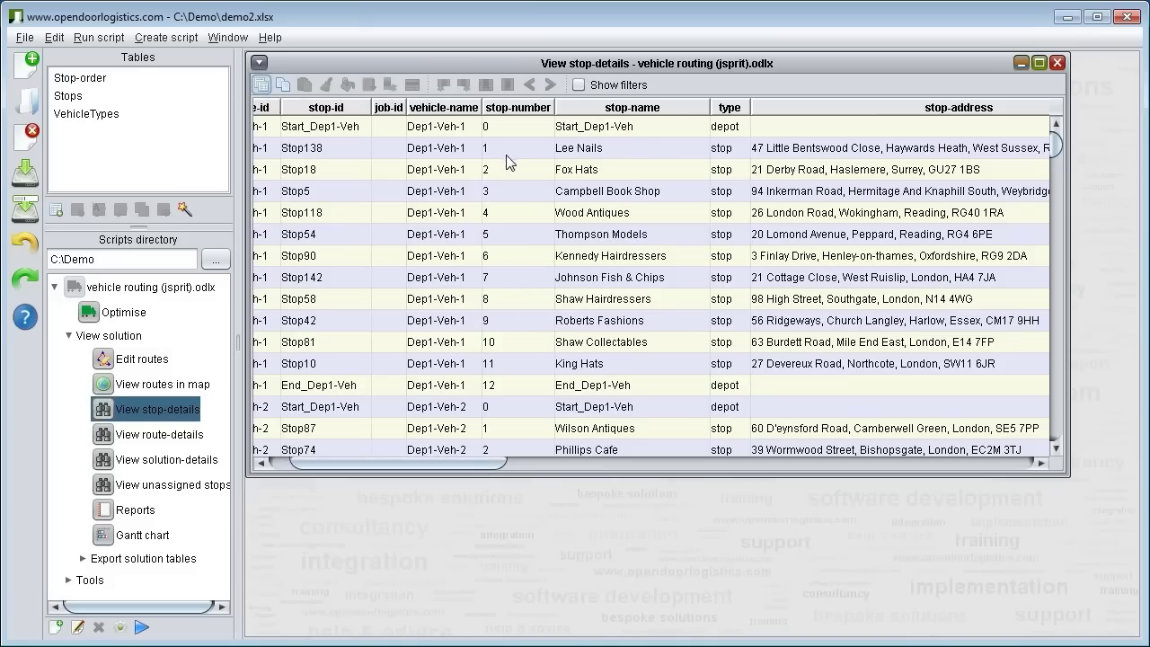
pyautogui.click(516, 347)
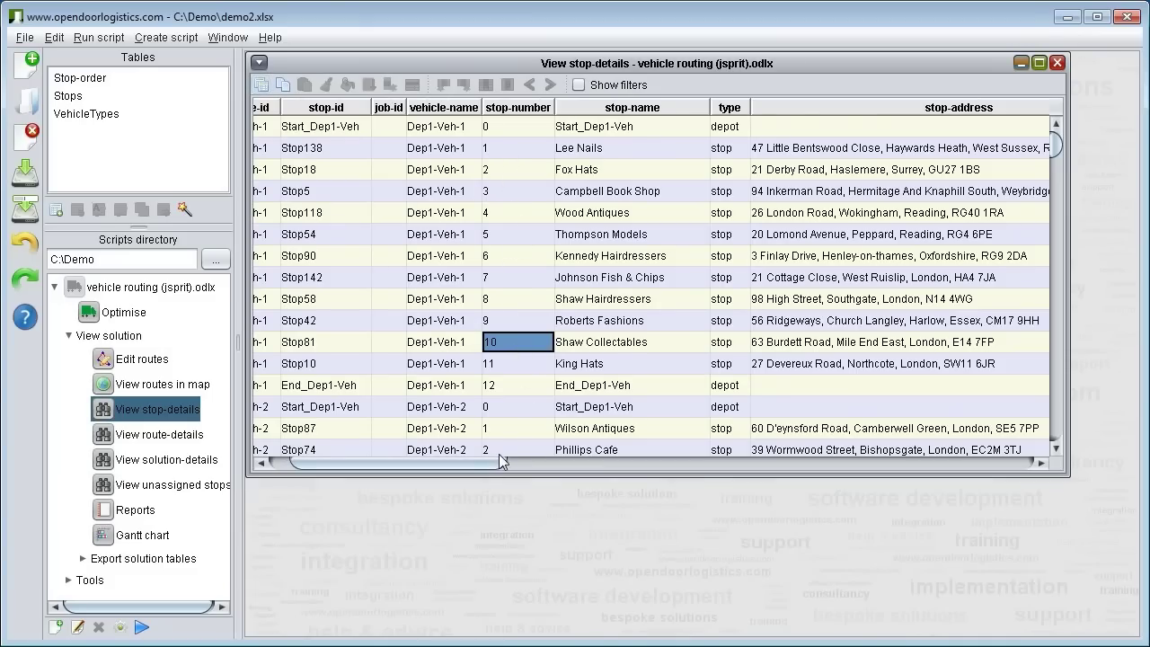
pyautogui.moveTo(492, 467); pyautogui.dragTo(675, 466)
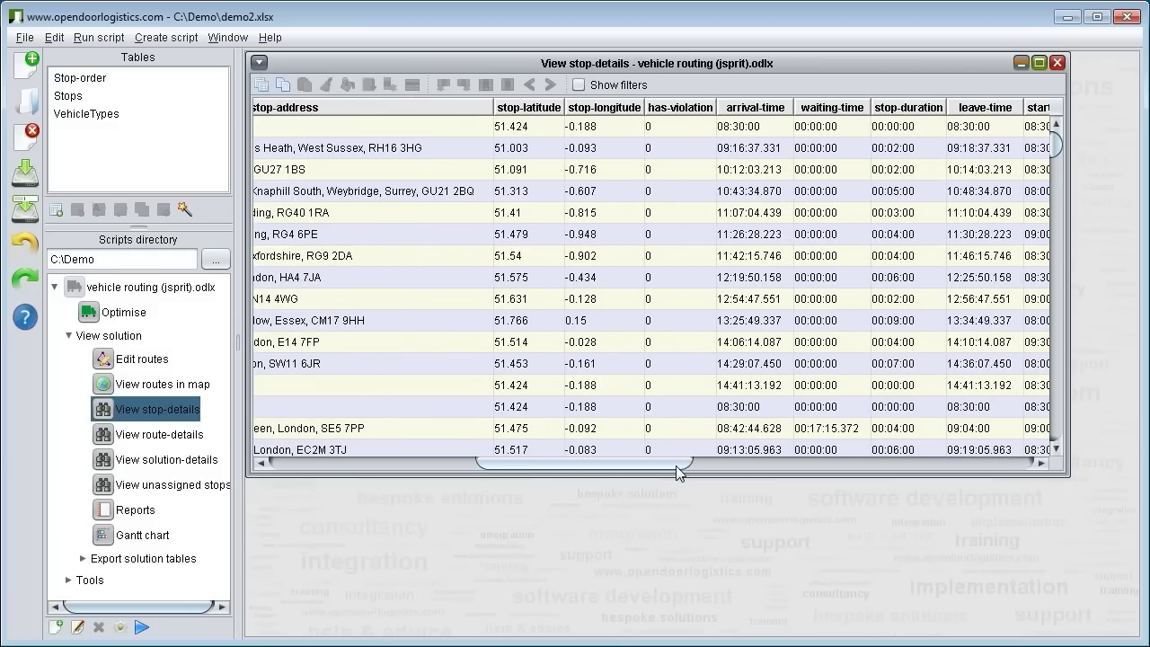
pyautogui.moveTo(675, 466); pyautogui.dragTo(1023, 488)
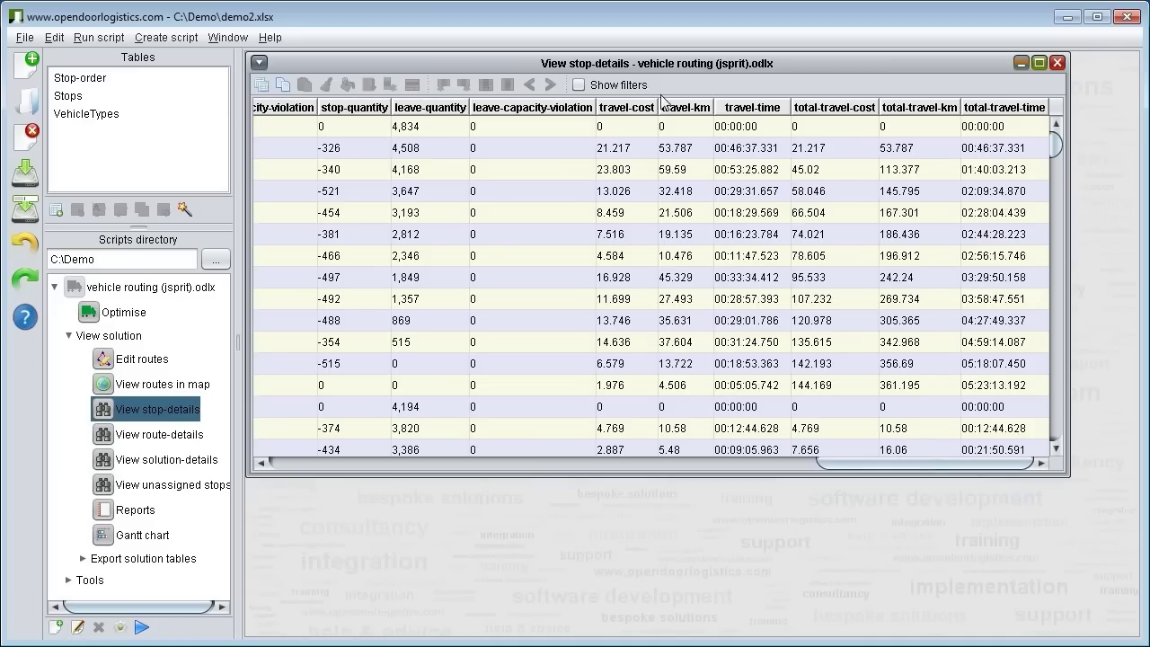
# Step: Show filters, filter the vehicle-id column to dep1-veh-2, scroll across its stops, then close the table
pyautogui.click(579, 85)
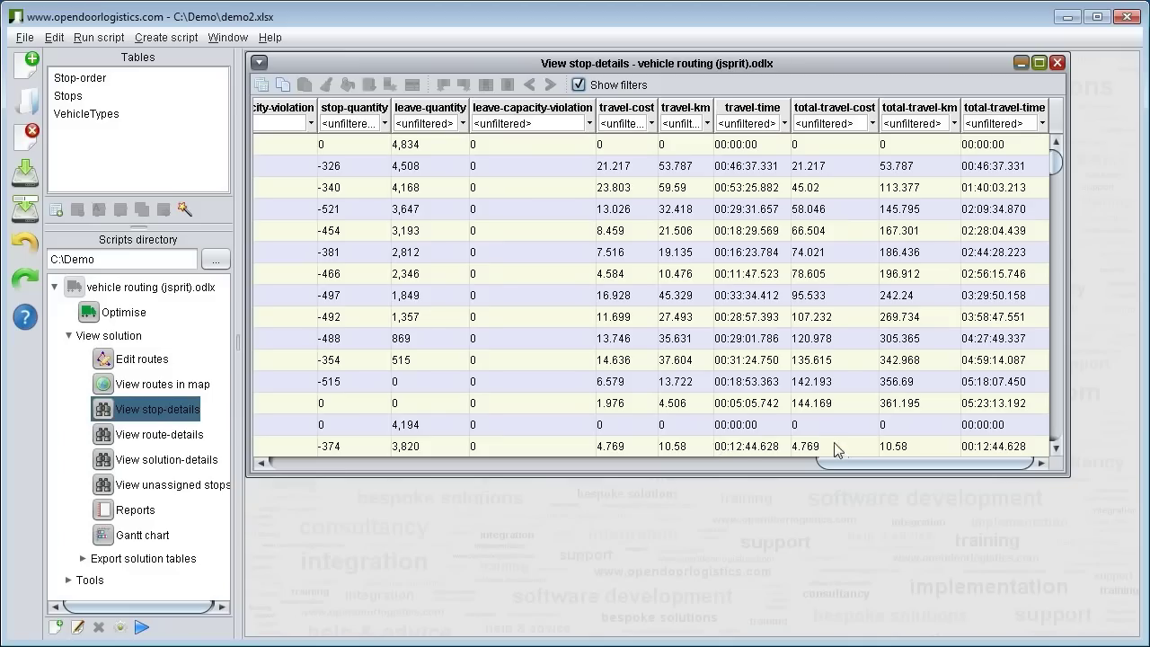
pyautogui.moveTo(858, 458); pyautogui.dragTo(301, 454)
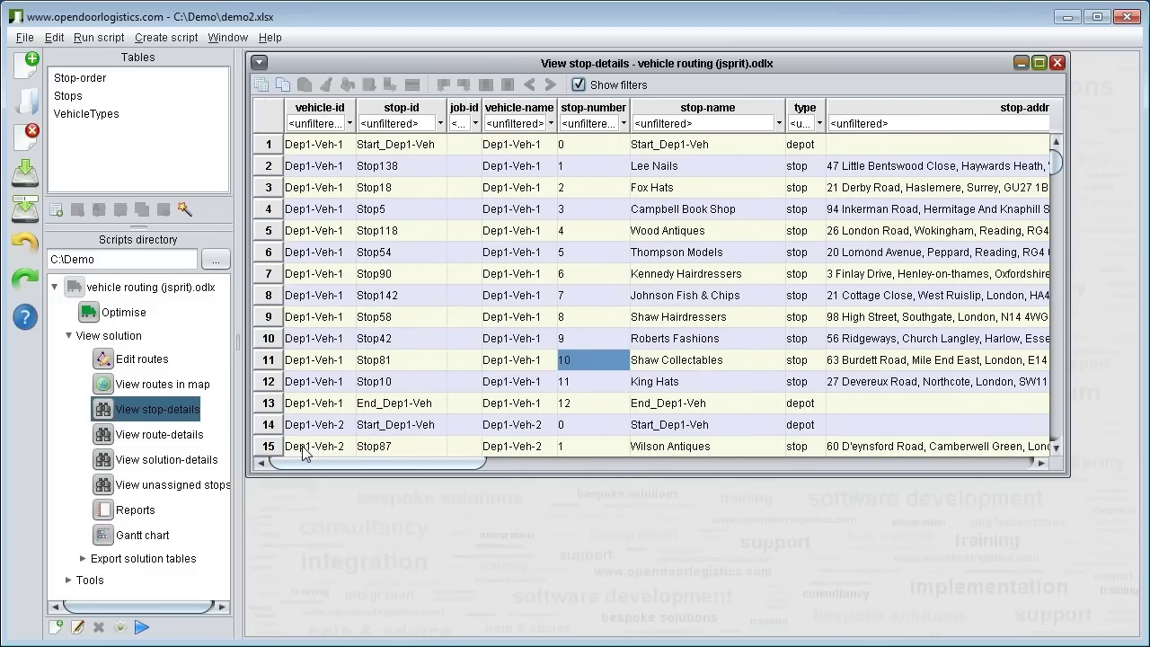
pyautogui.click(350, 125)
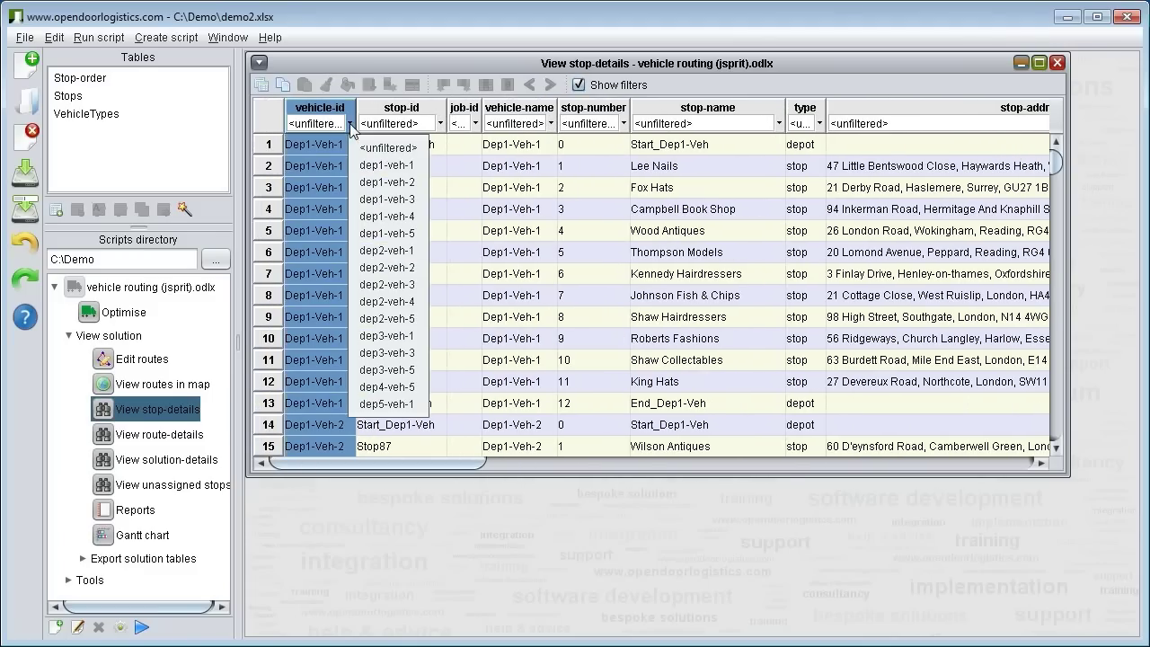
pyautogui.click(388, 182)
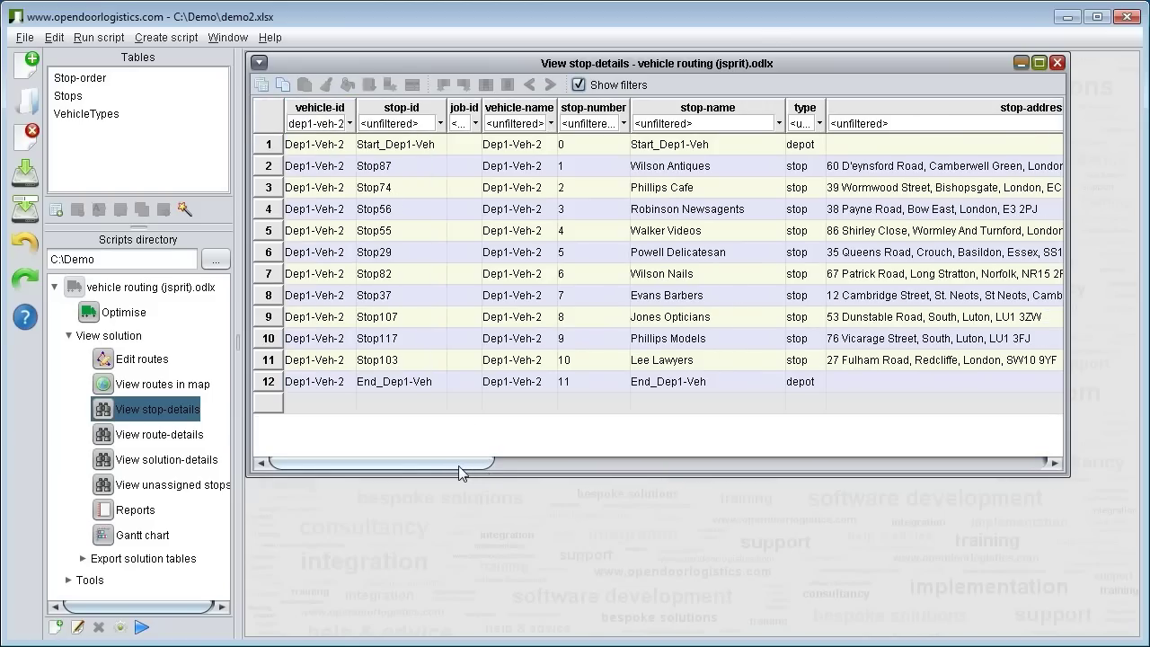
pyautogui.moveTo(456, 466); pyautogui.dragTo(656, 468)
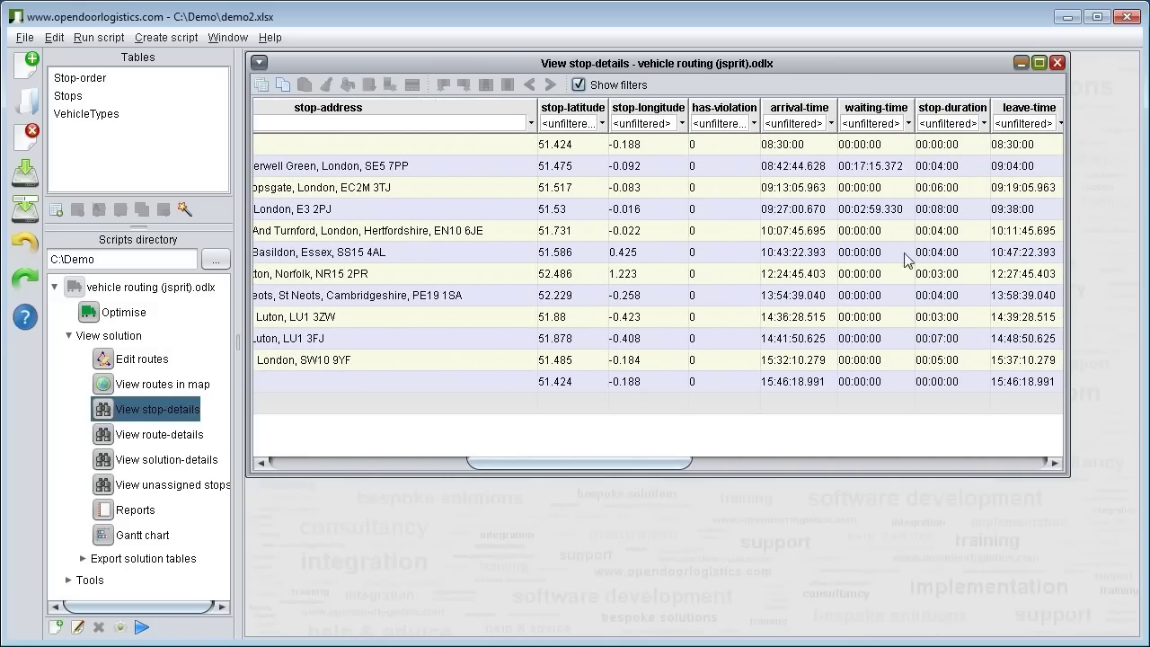
pyautogui.click(1058, 62)
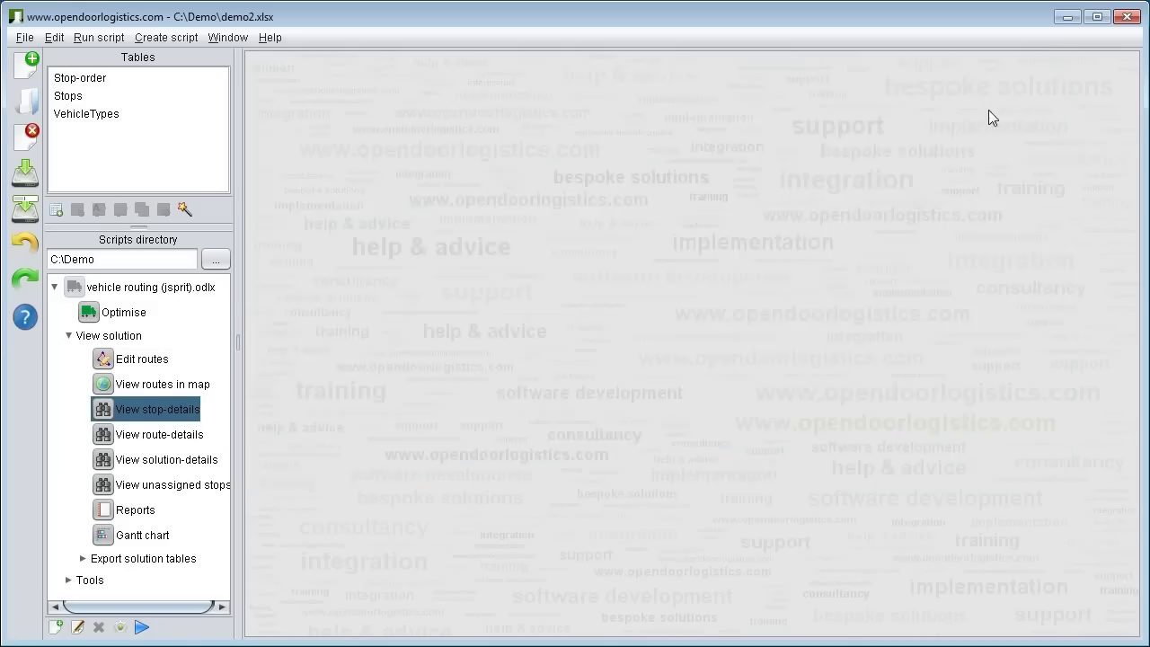
pyautogui.click(107, 432)
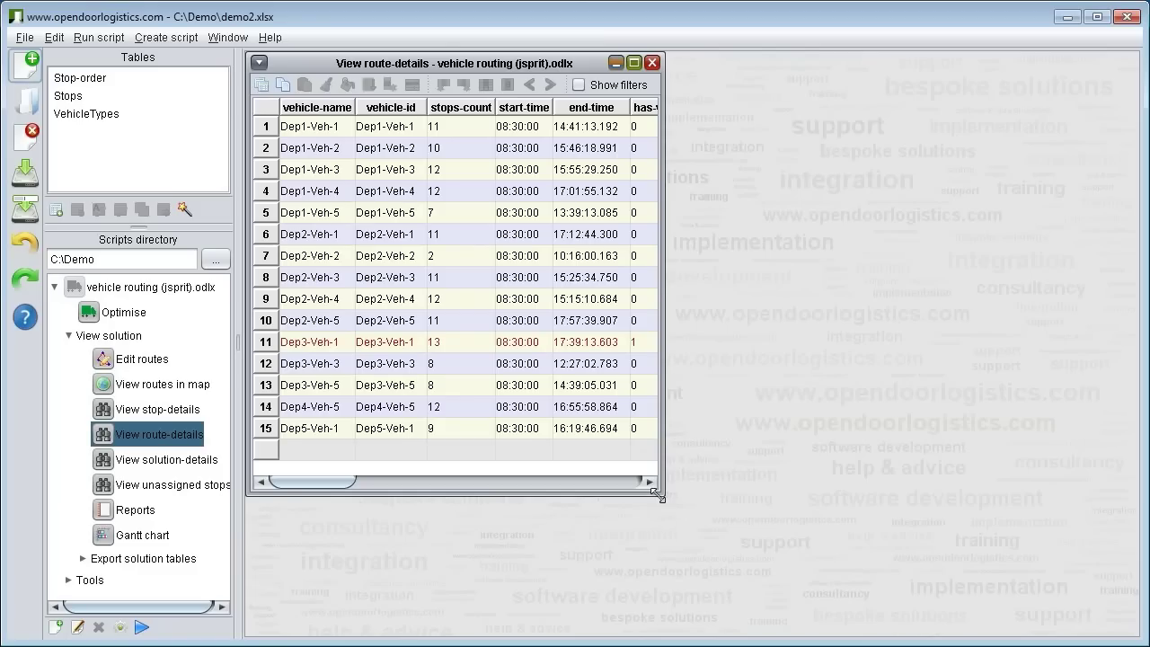
pyautogui.moveTo(656, 495); pyautogui.dragTo(1119, 493)
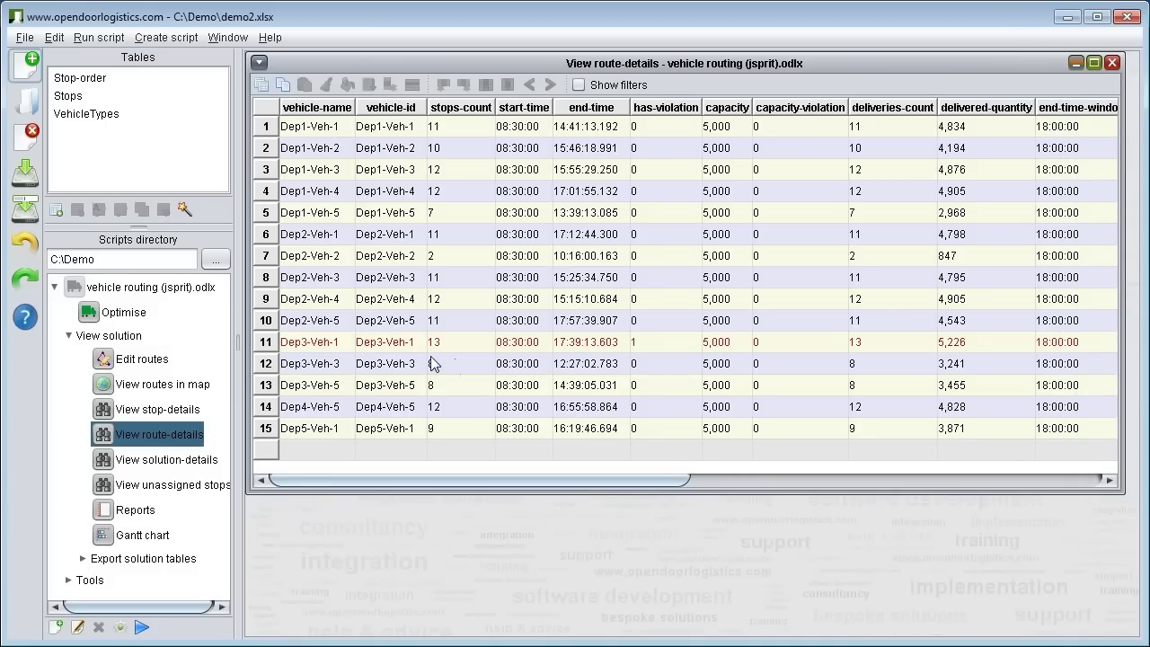
pyautogui.click(404, 347)
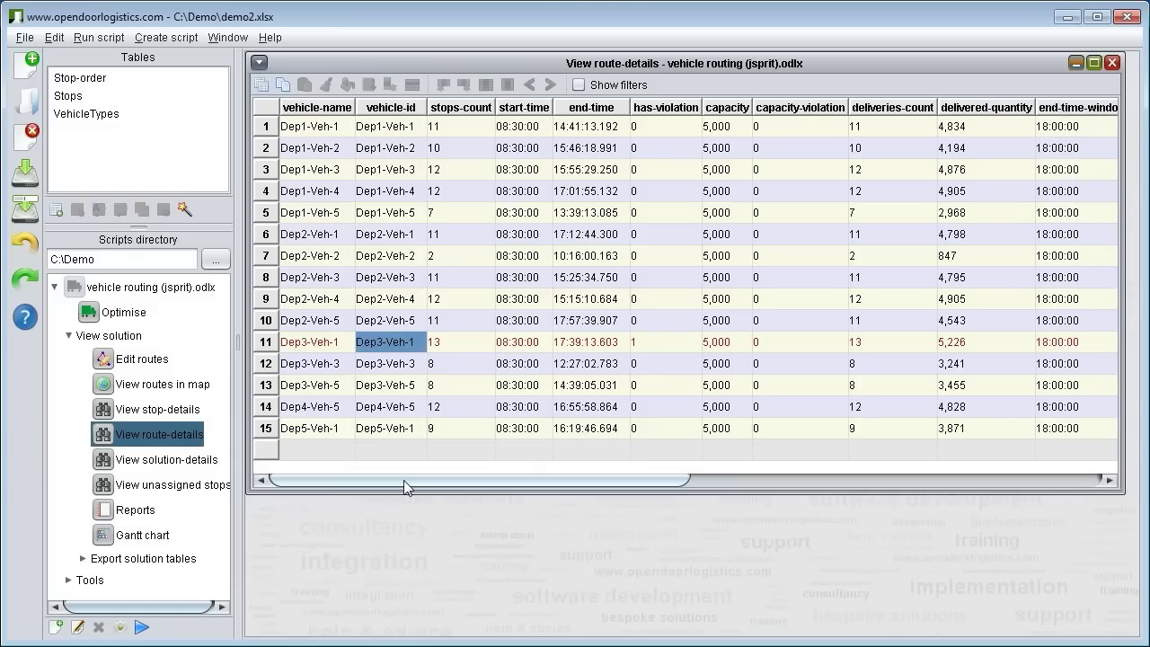
pyautogui.moveTo(404, 486); pyautogui.dragTo(849, 462)
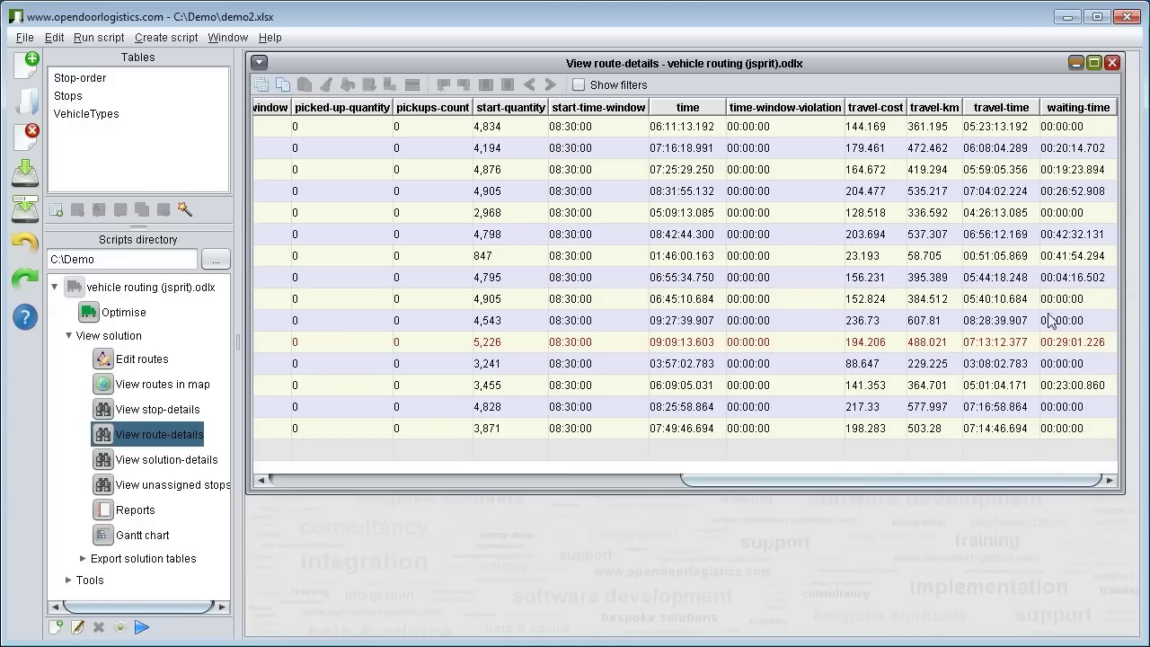
pyautogui.click(1113, 63)
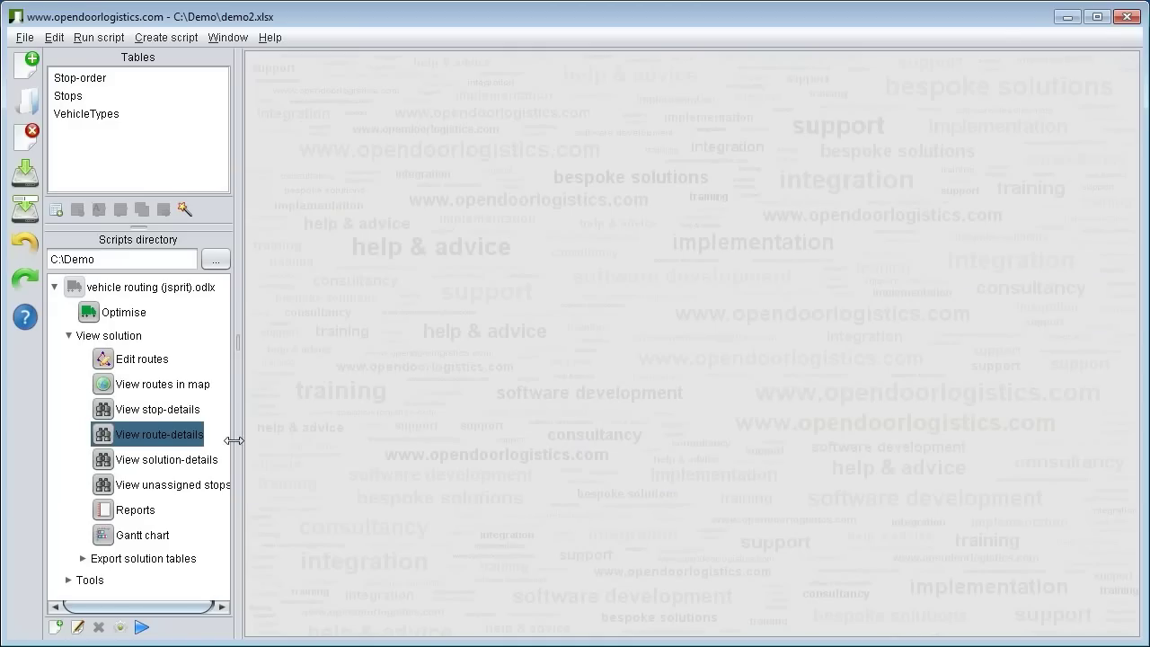
pyautogui.click(102, 462)
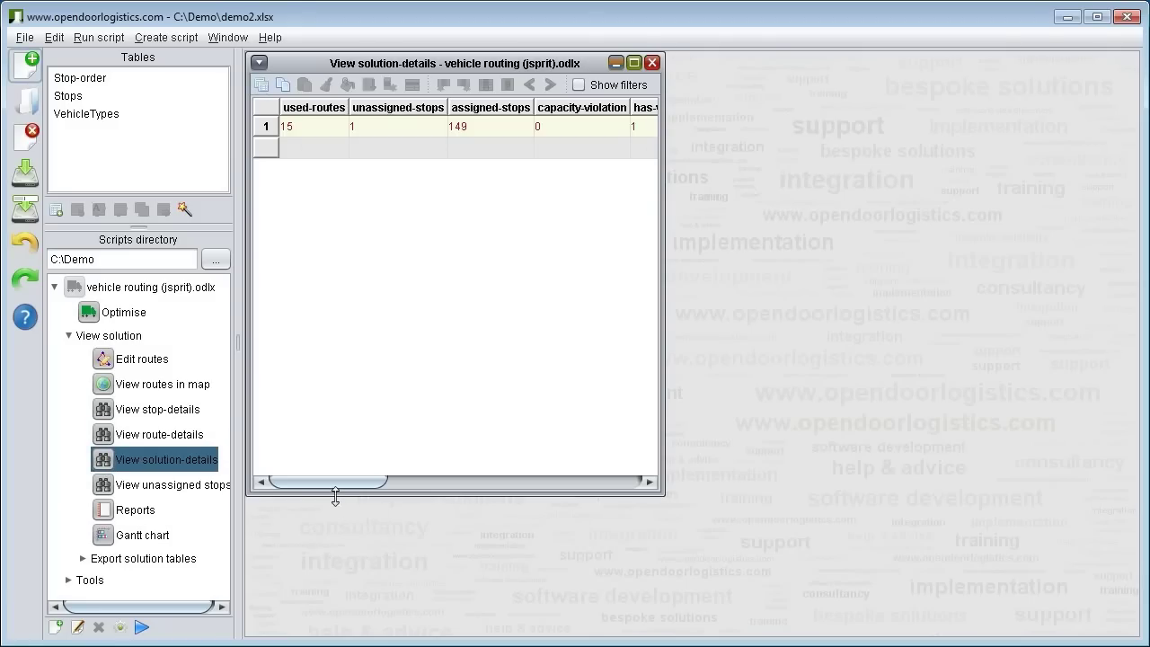
pyautogui.moveTo(335, 483); pyautogui.dragTo(418, 484)
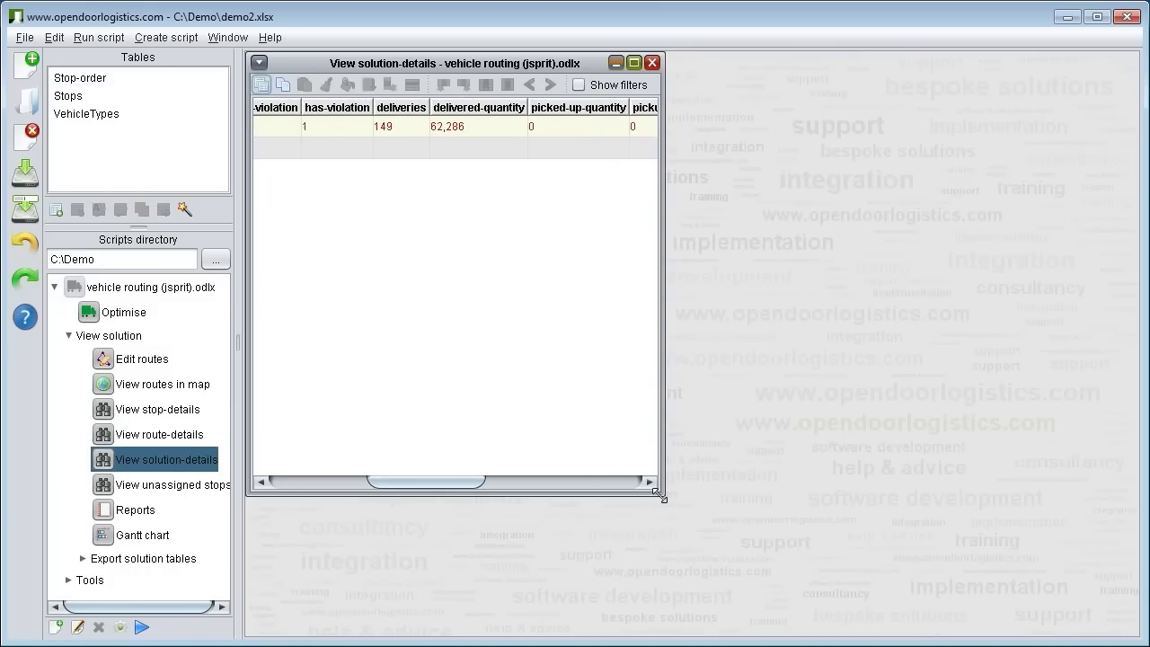
pyautogui.moveTo(662, 497); pyautogui.dragTo(1106, 436)
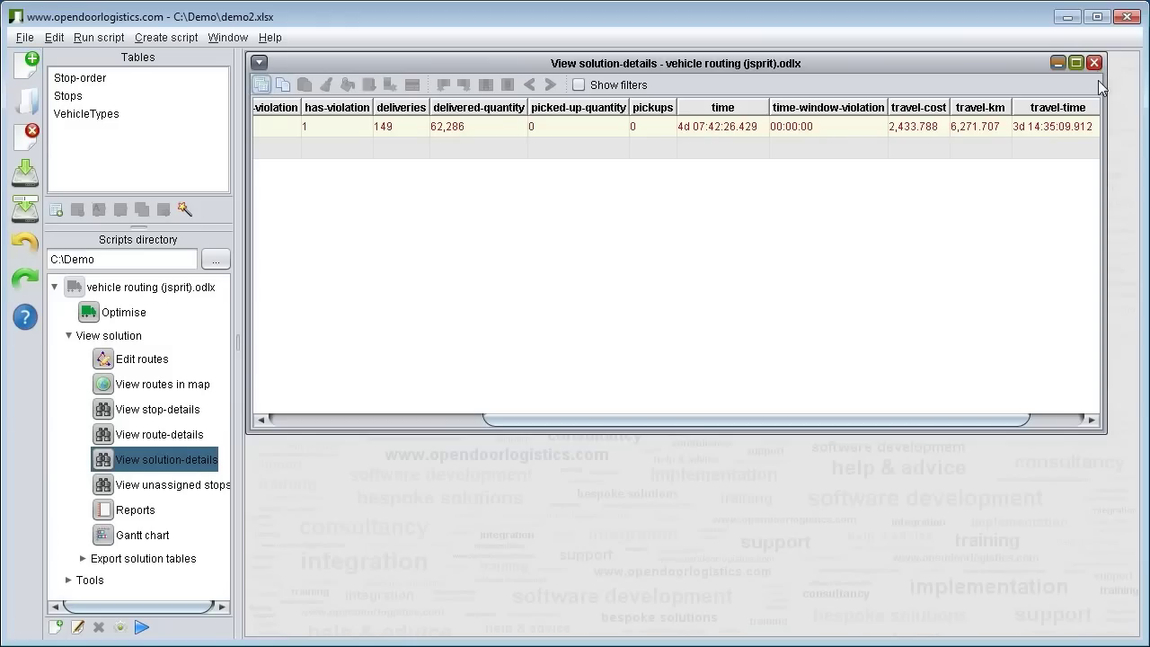
pyautogui.click(1095, 62)
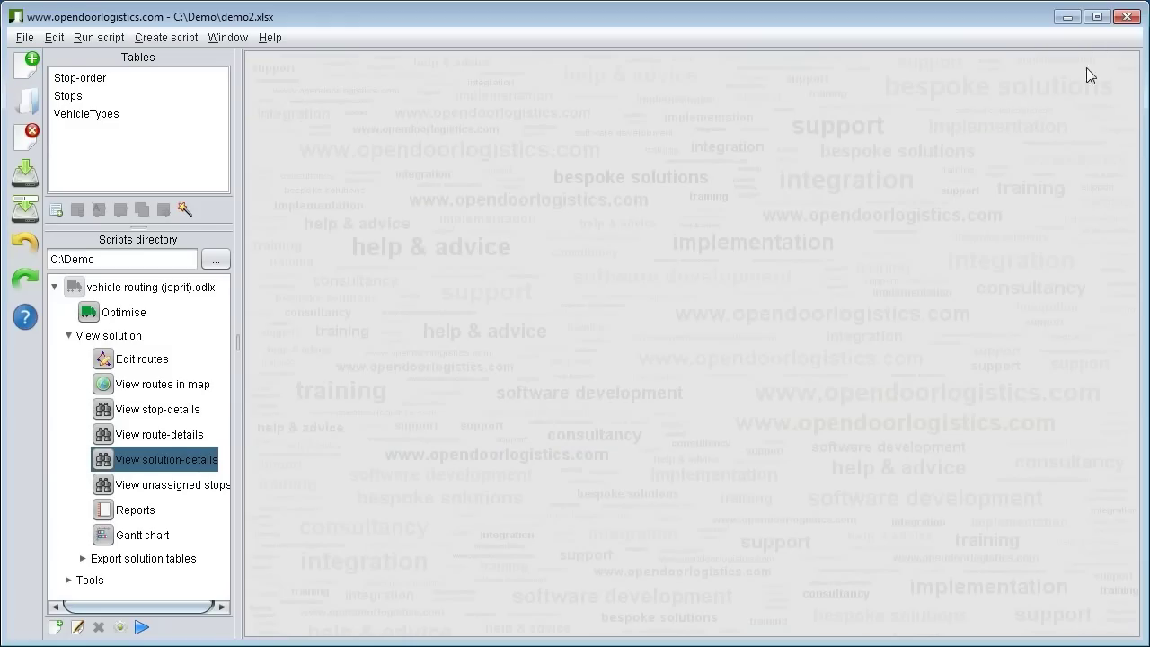
pyautogui.click(115, 486)
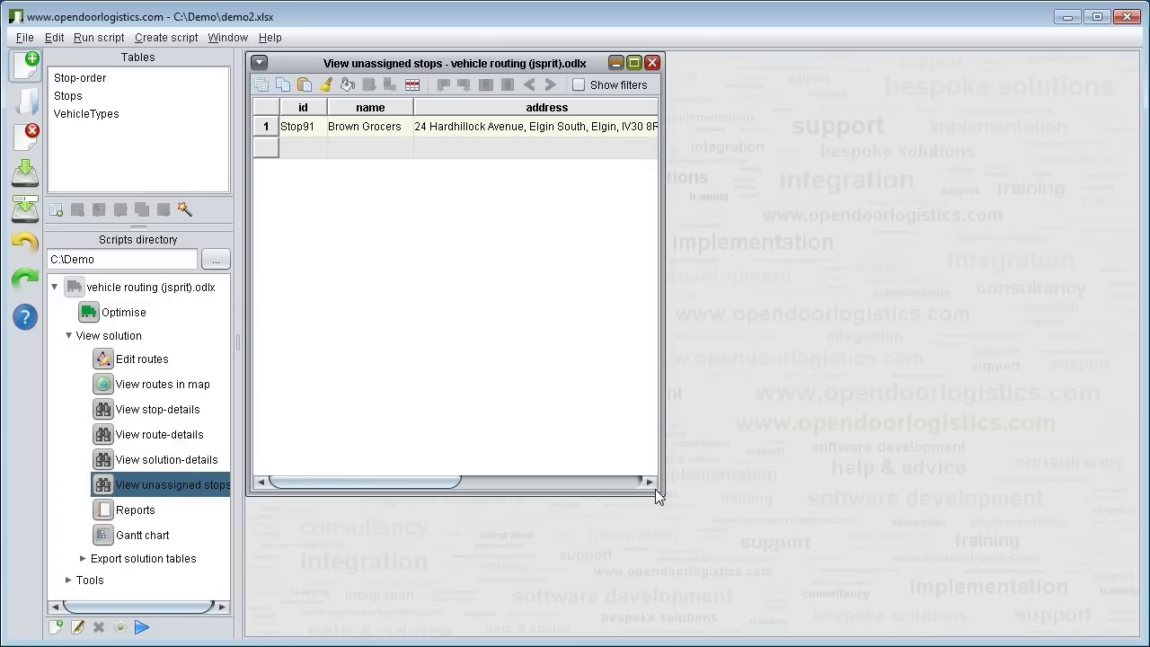
pyautogui.moveTo(657, 491); pyautogui.dragTo(1077, 343)
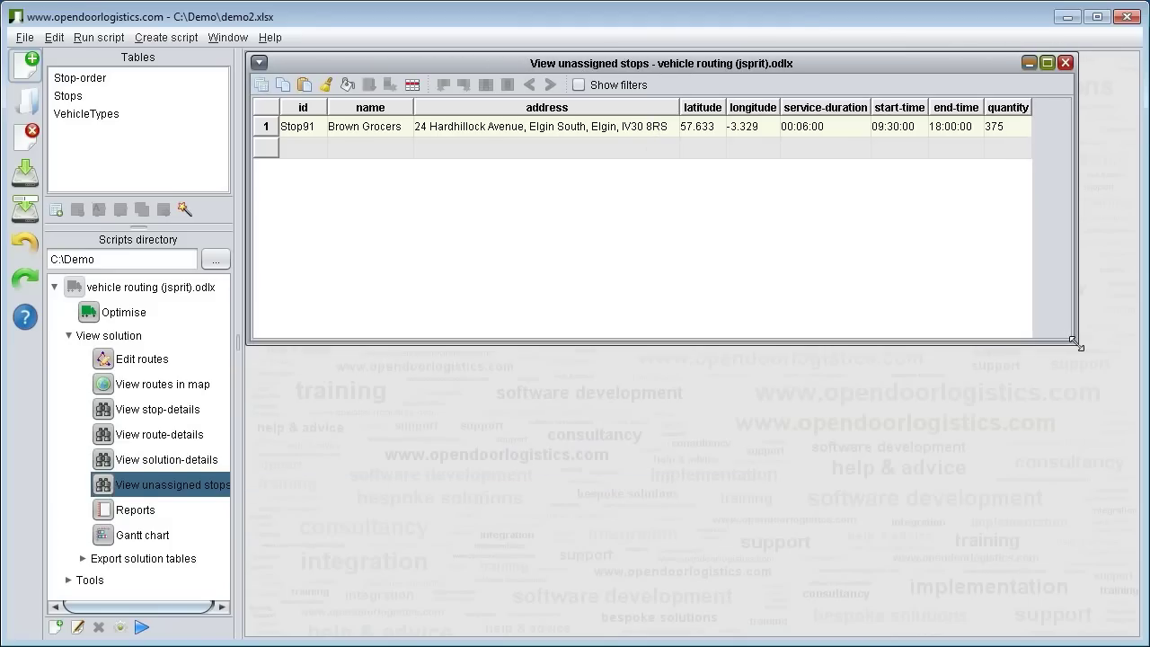
pyautogui.click(1065, 63)
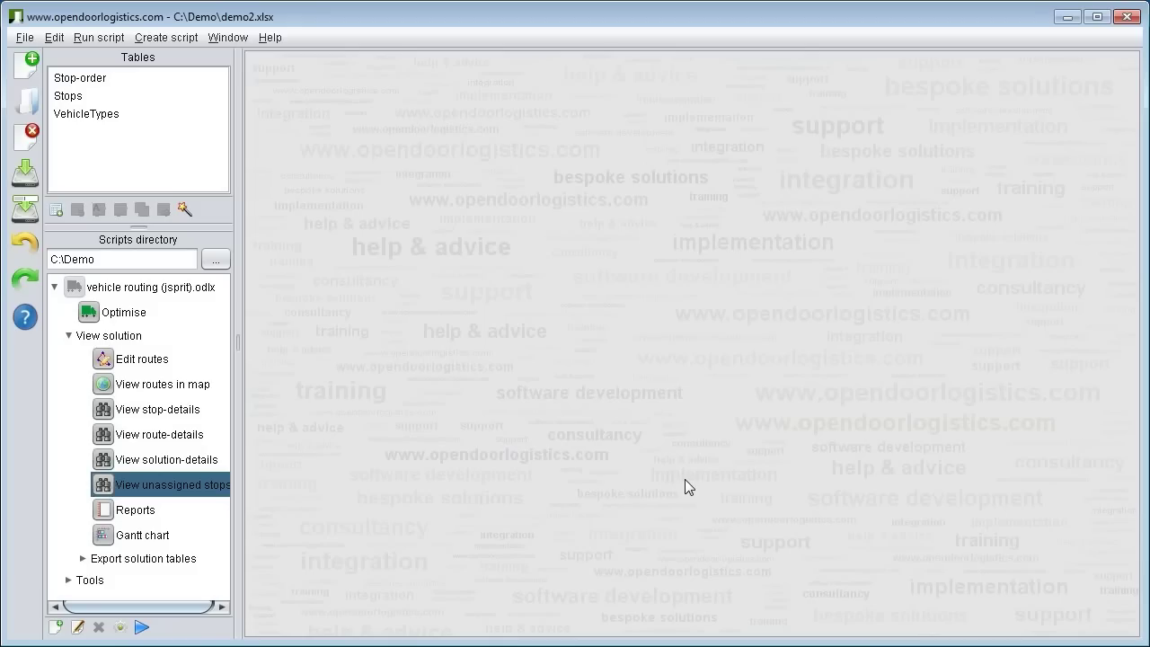
# Step: Run the Export all script under Export solution tables, then open and scroll the Exported-Stop-Details table
pyautogui.click(88, 562)
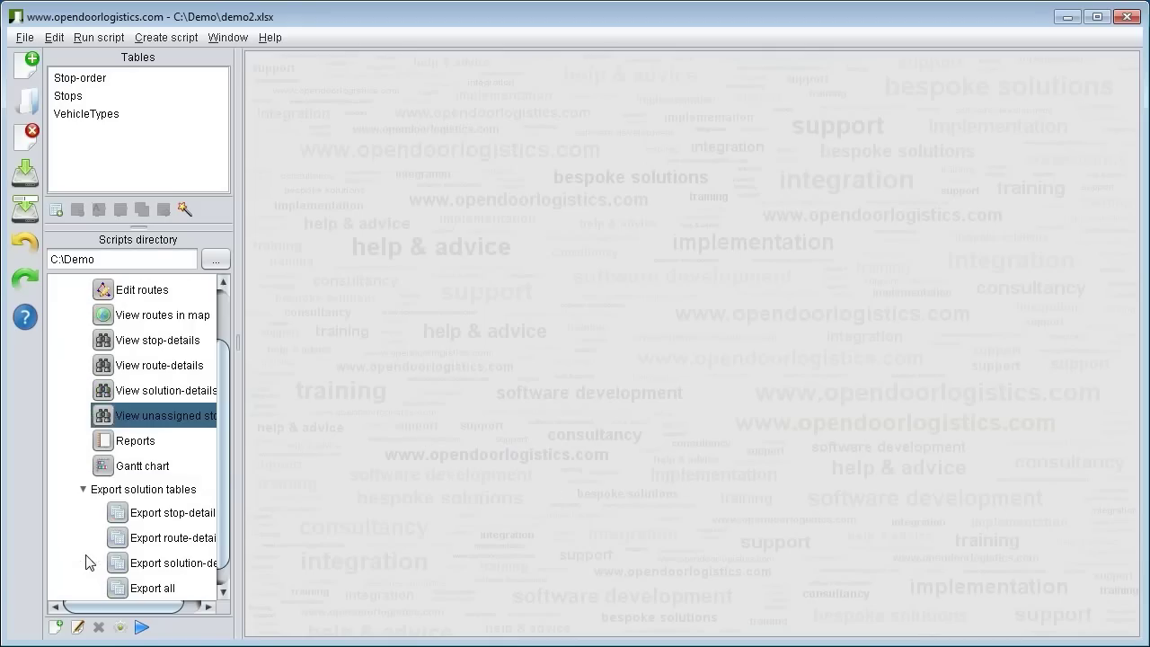
pyautogui.click(121, 590)
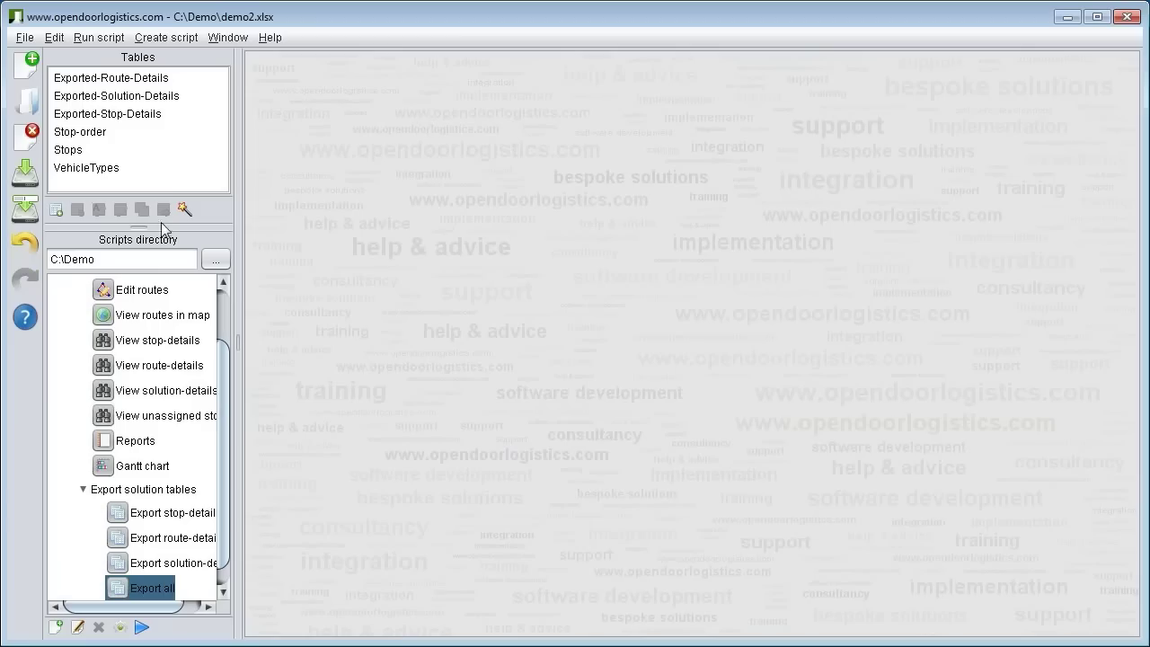
pyautogui.click(137, 116)
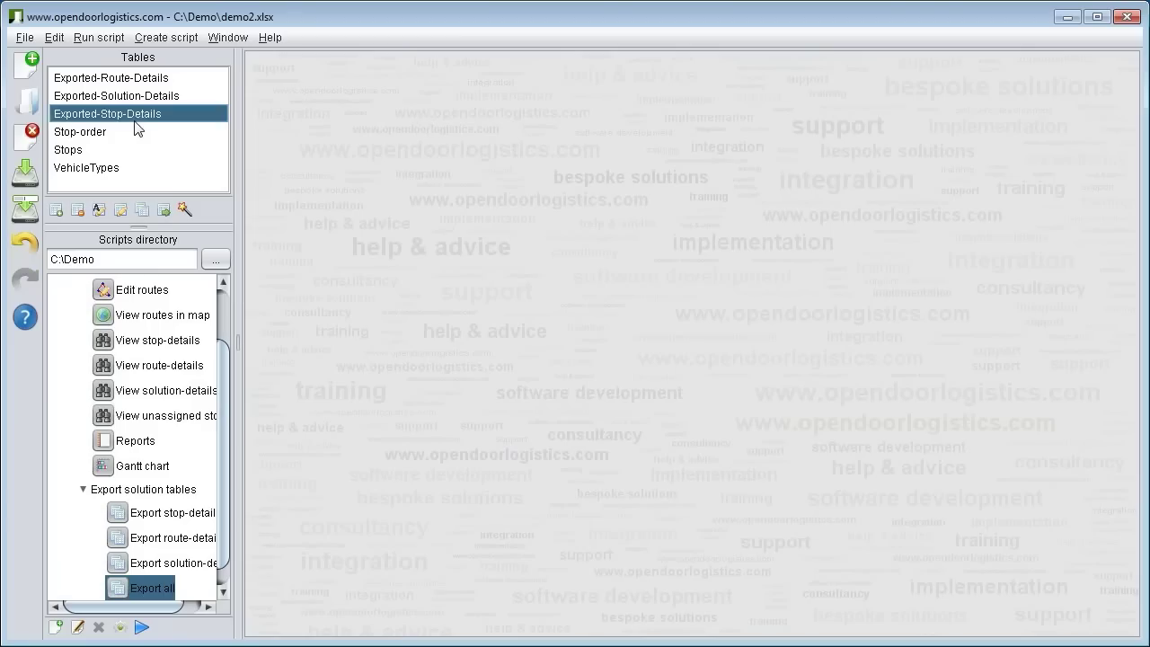
pyautogui.doubleClick(135, 123)
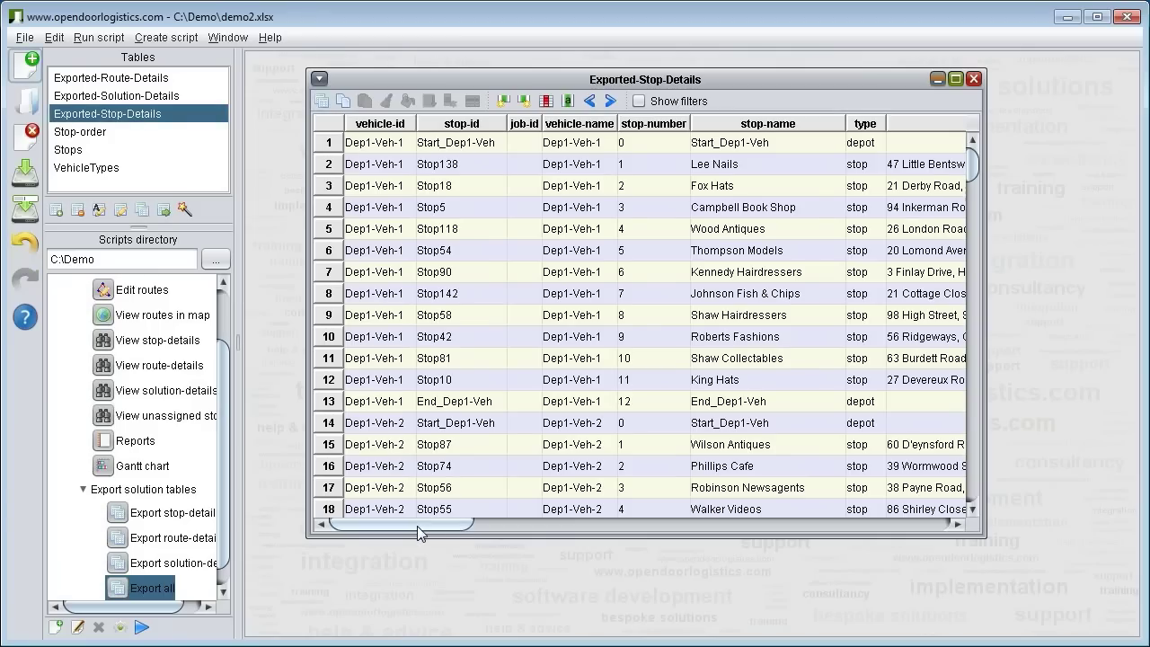
pyautogui.moveTo(420, 529); pyautogui.dragTo(614, 526)
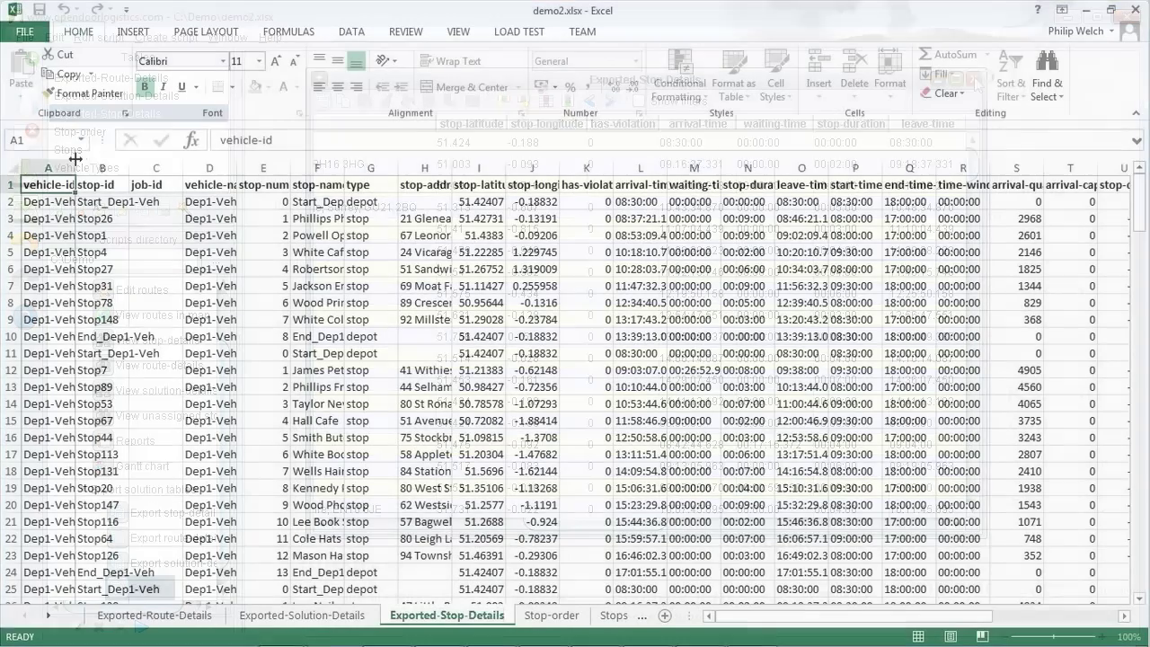
# Step: Widen column A for the vehicle ids and column F for the stop names
pyautogui.moveTo(78, 159); pyautogui.dragTo(185, 168)
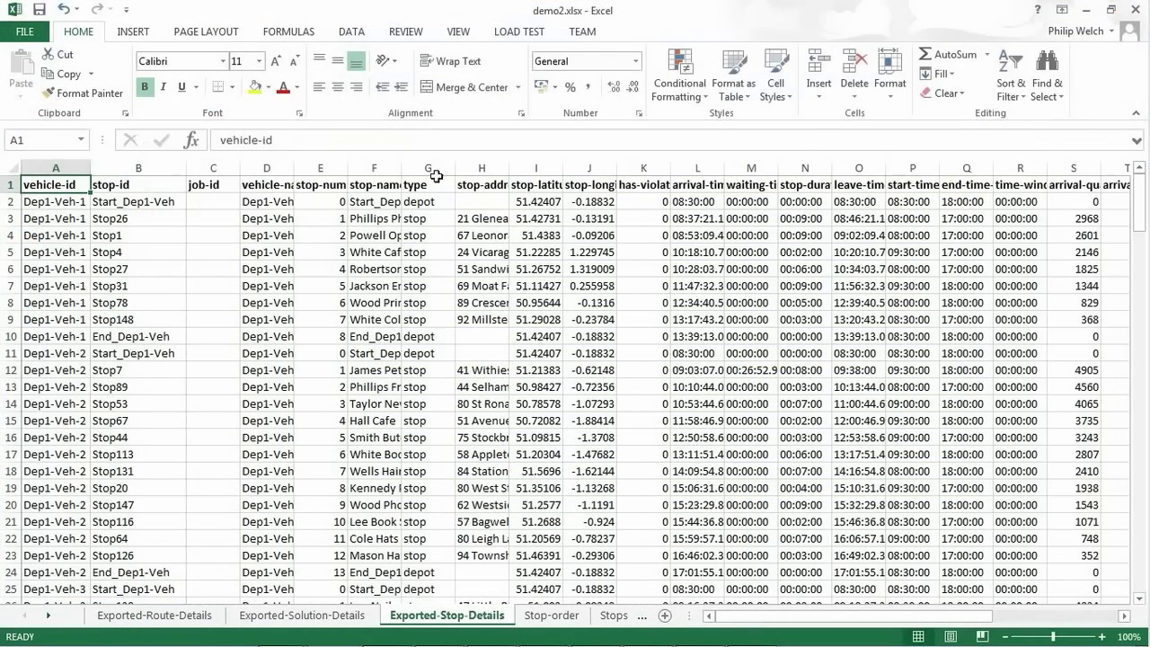
pyautogui.moveTo(403, 170); pyautogui.dragTo(456, 169)
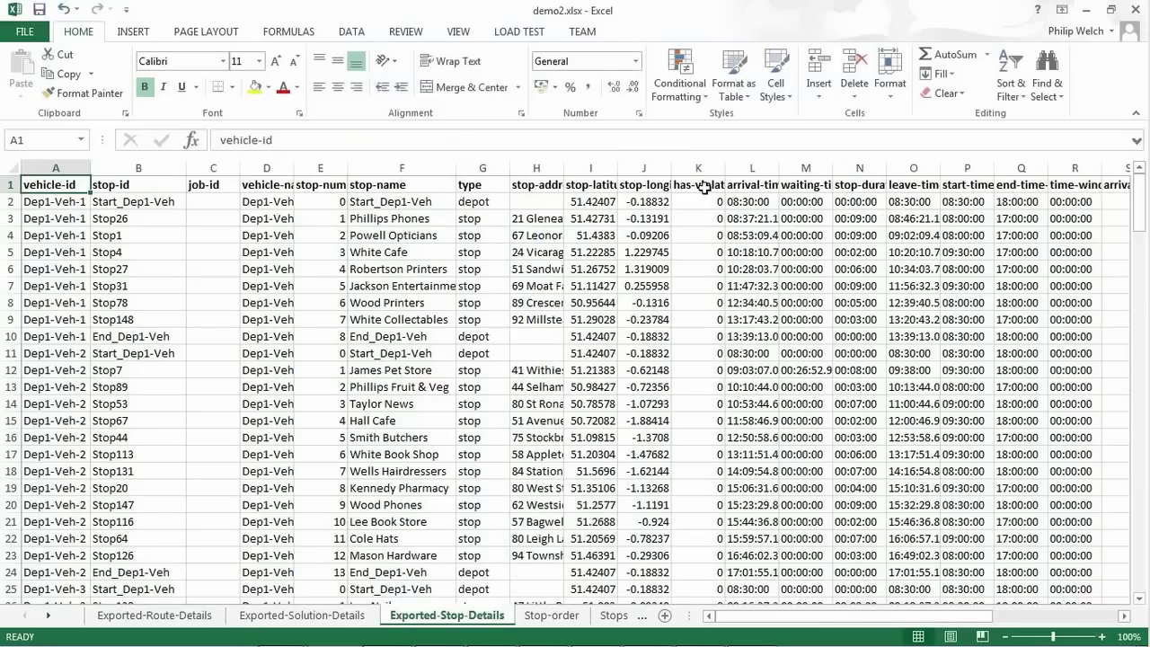